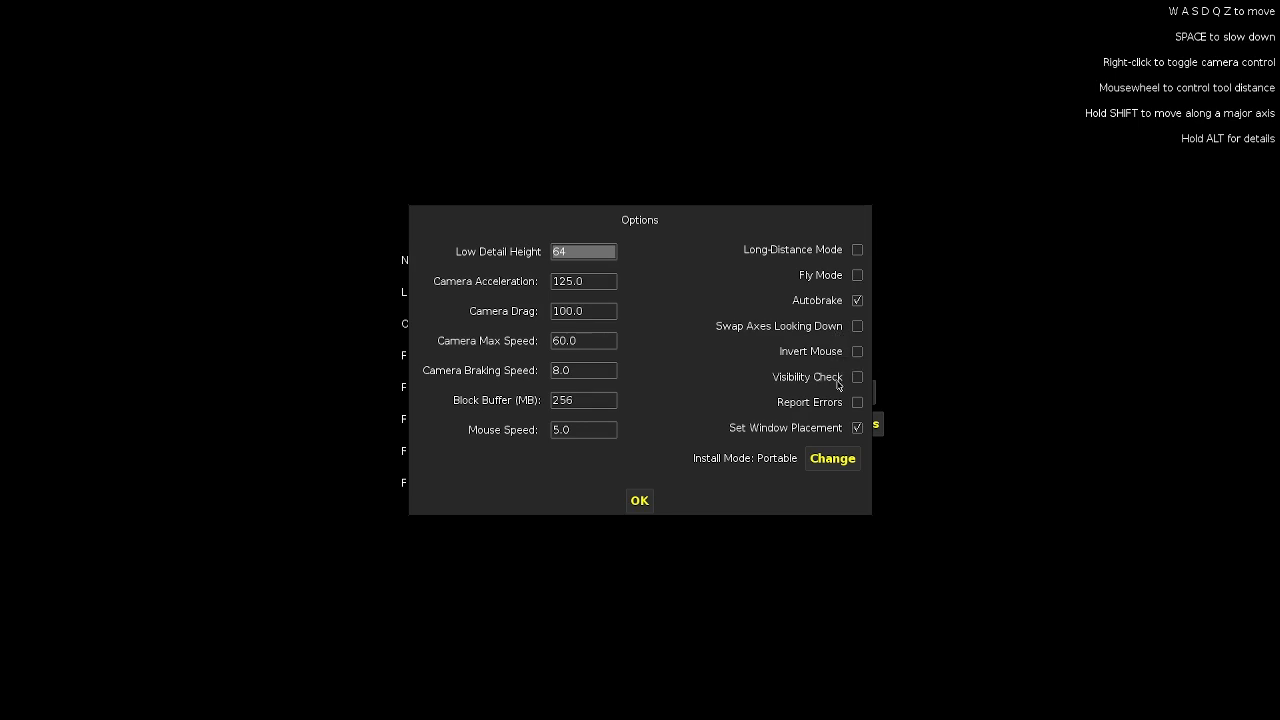
- Close the options and load the saved world OVERWORLD (New World-)
left_click(639, 502)
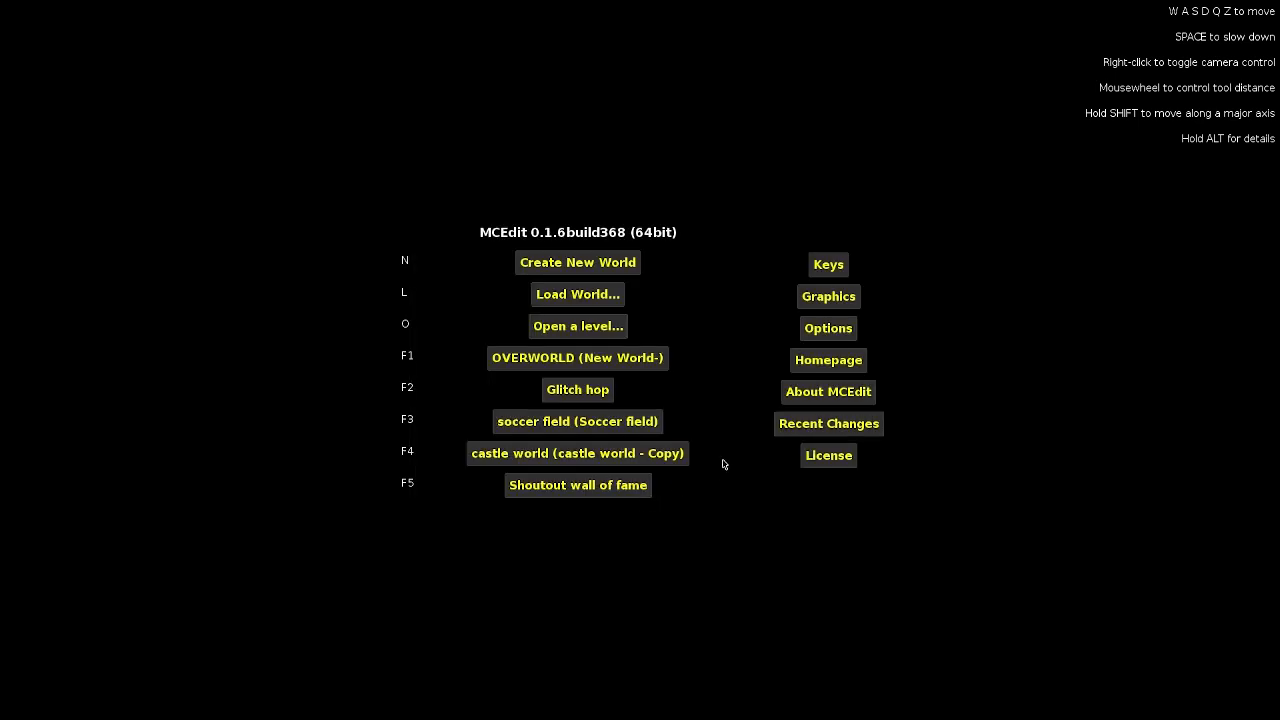
left_click(612, 302)
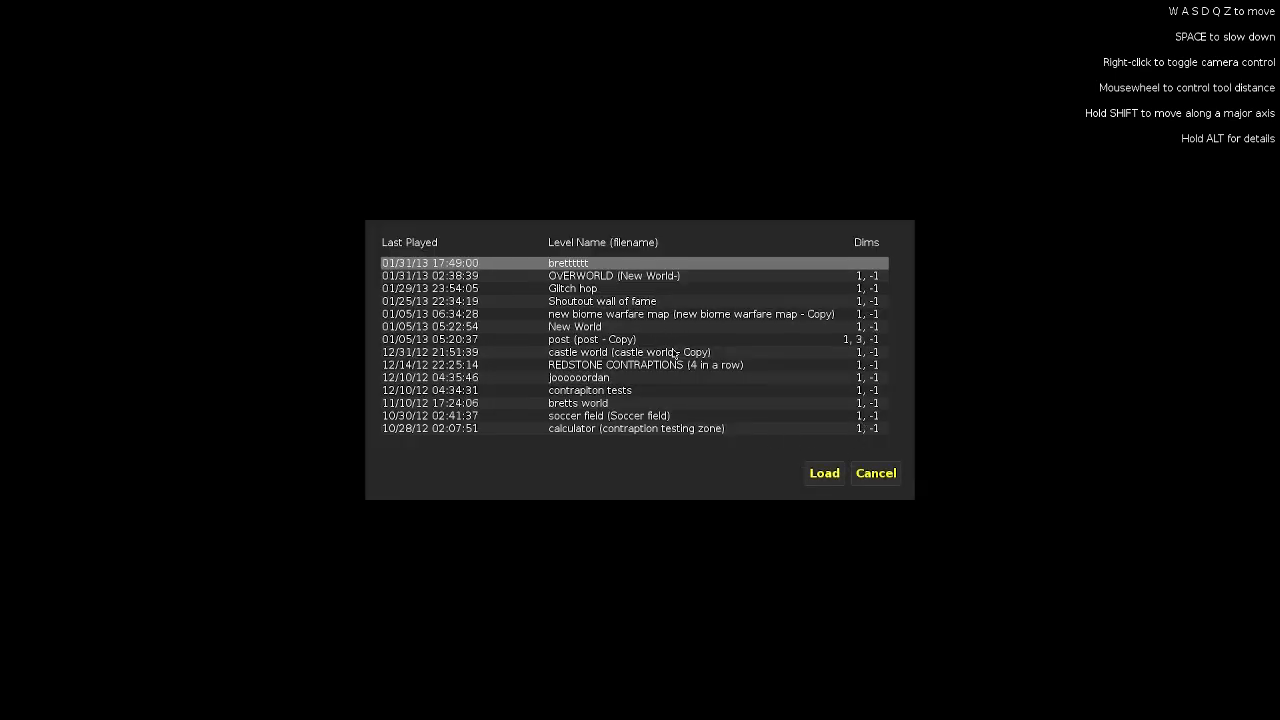
left_click(876, 480)
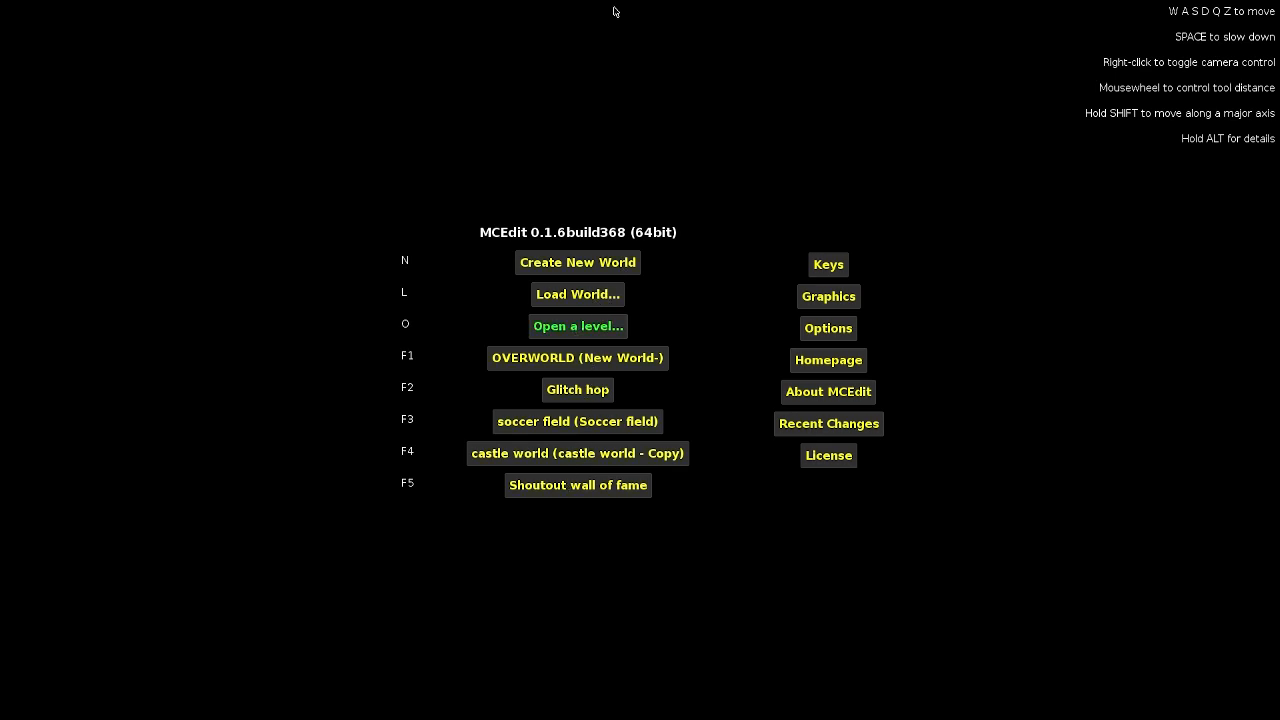
left_click(590, 303)
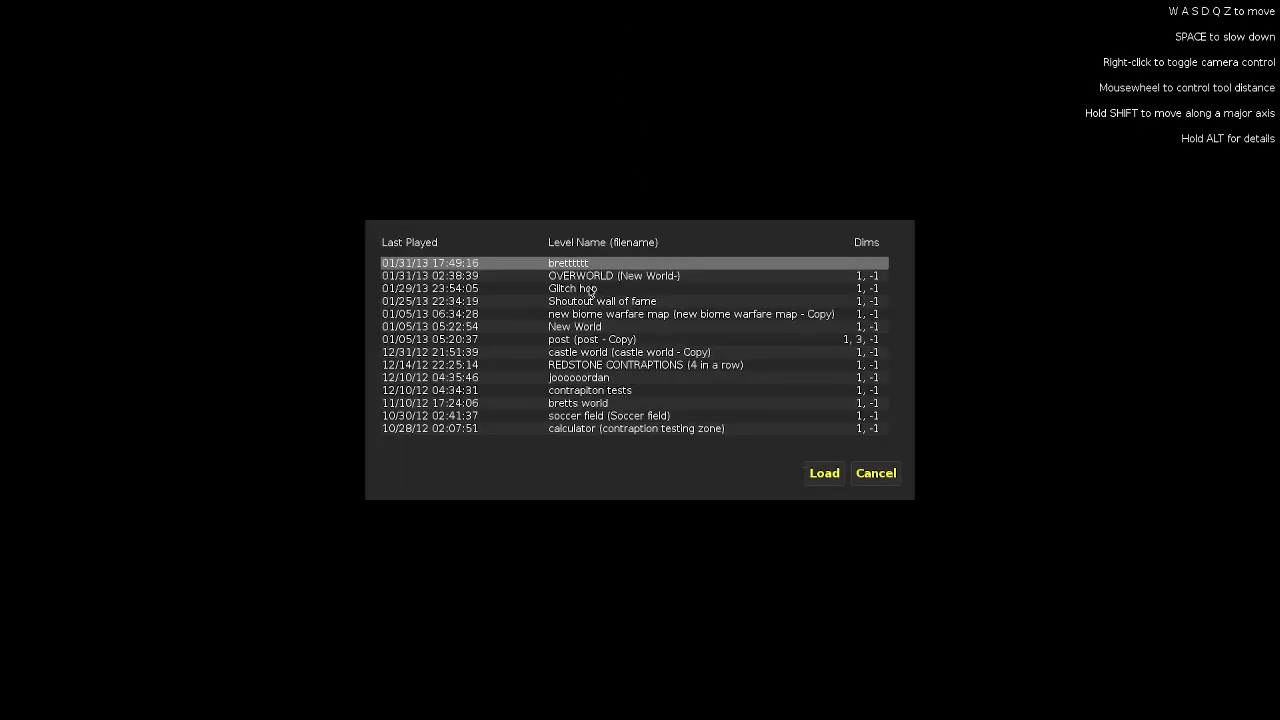
left_click(591, 289)
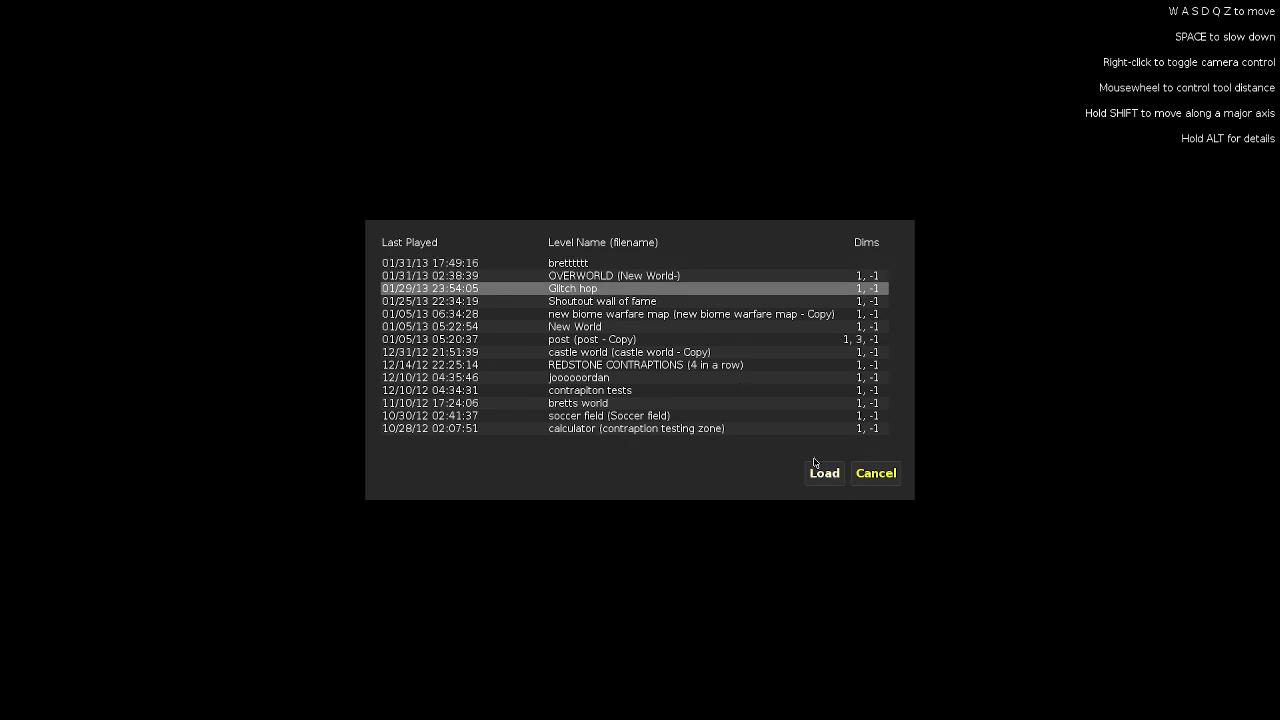
left_click(610, 279)
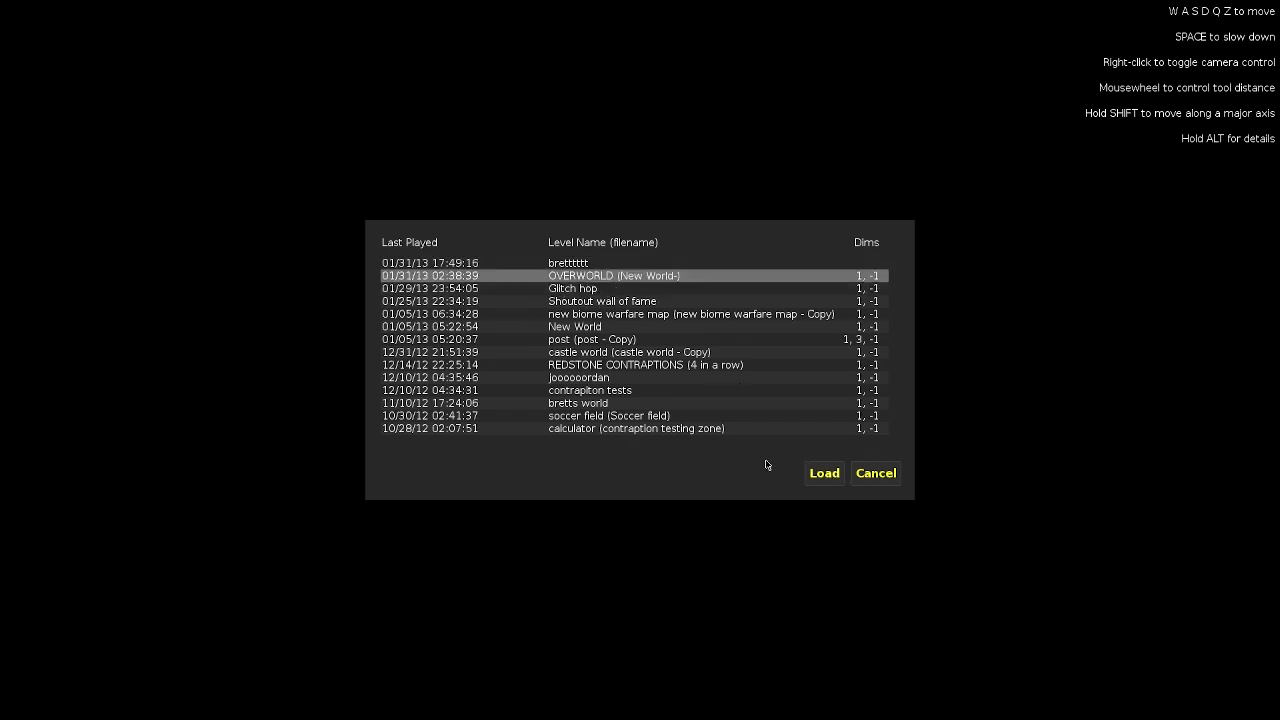
left_click(824, 473)
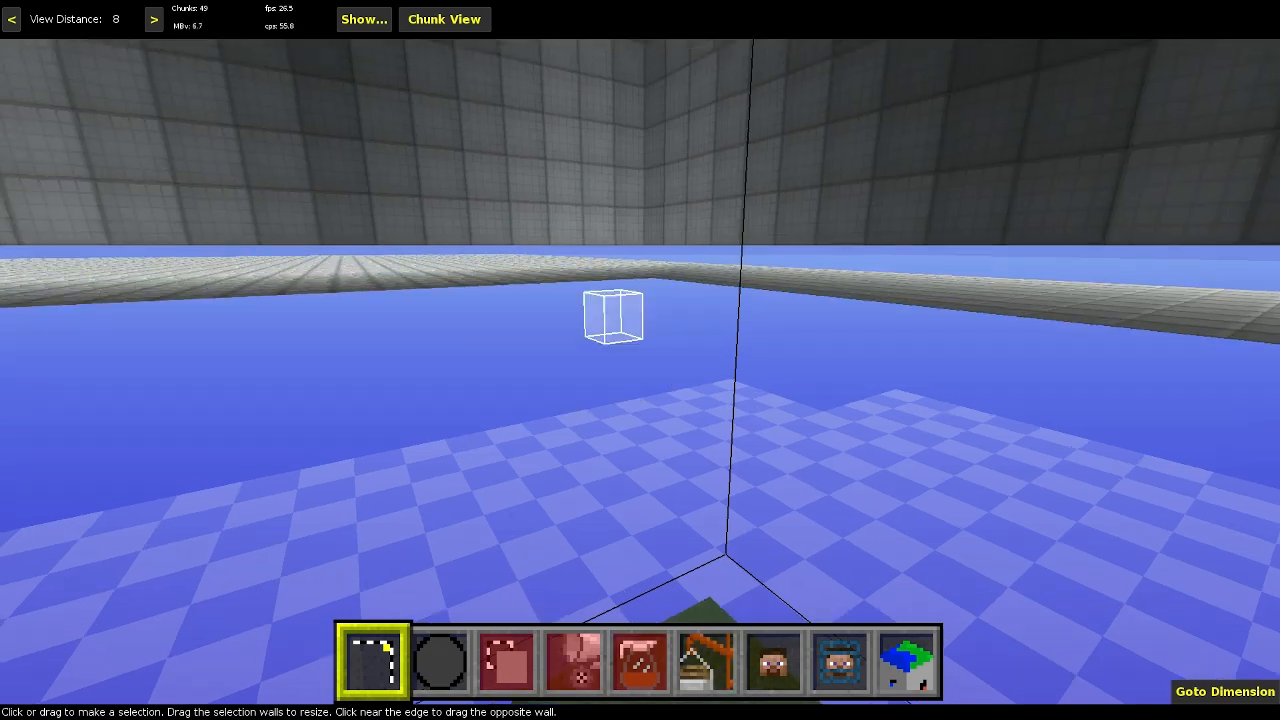
- Survey the tower, the hangar and the surrounding ground, and view the spawn point options
key("s")
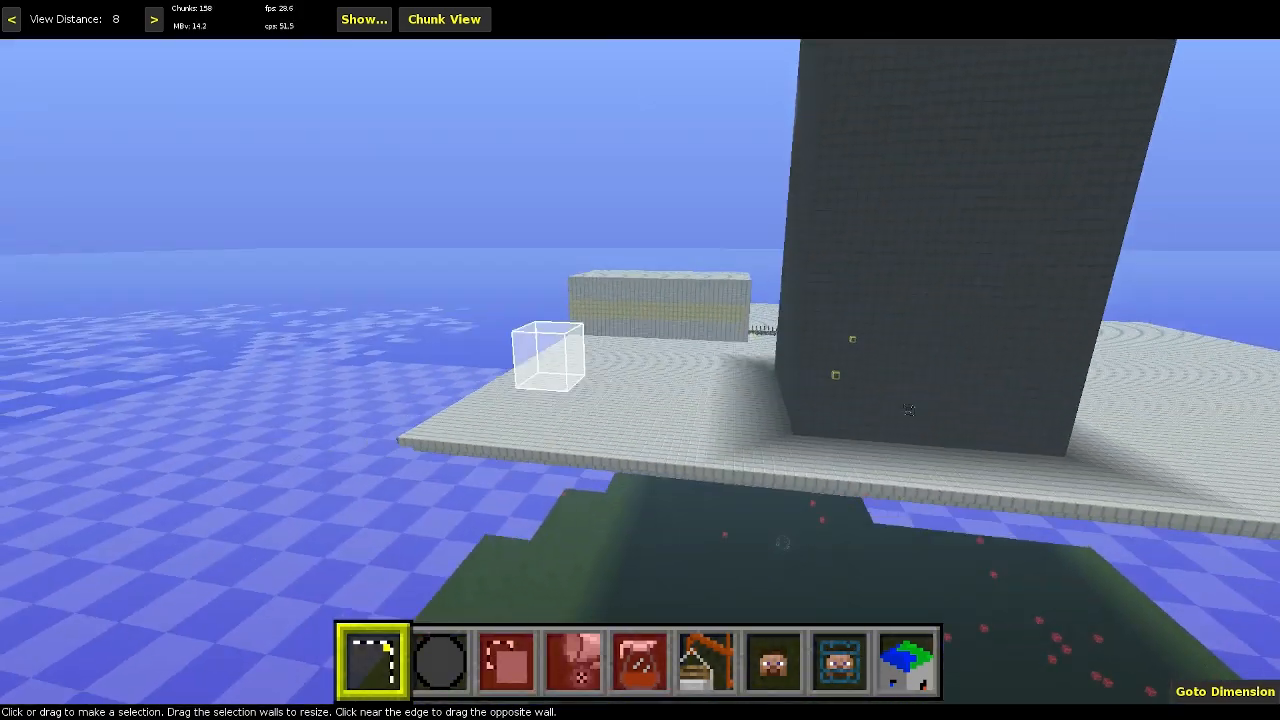
key("a")
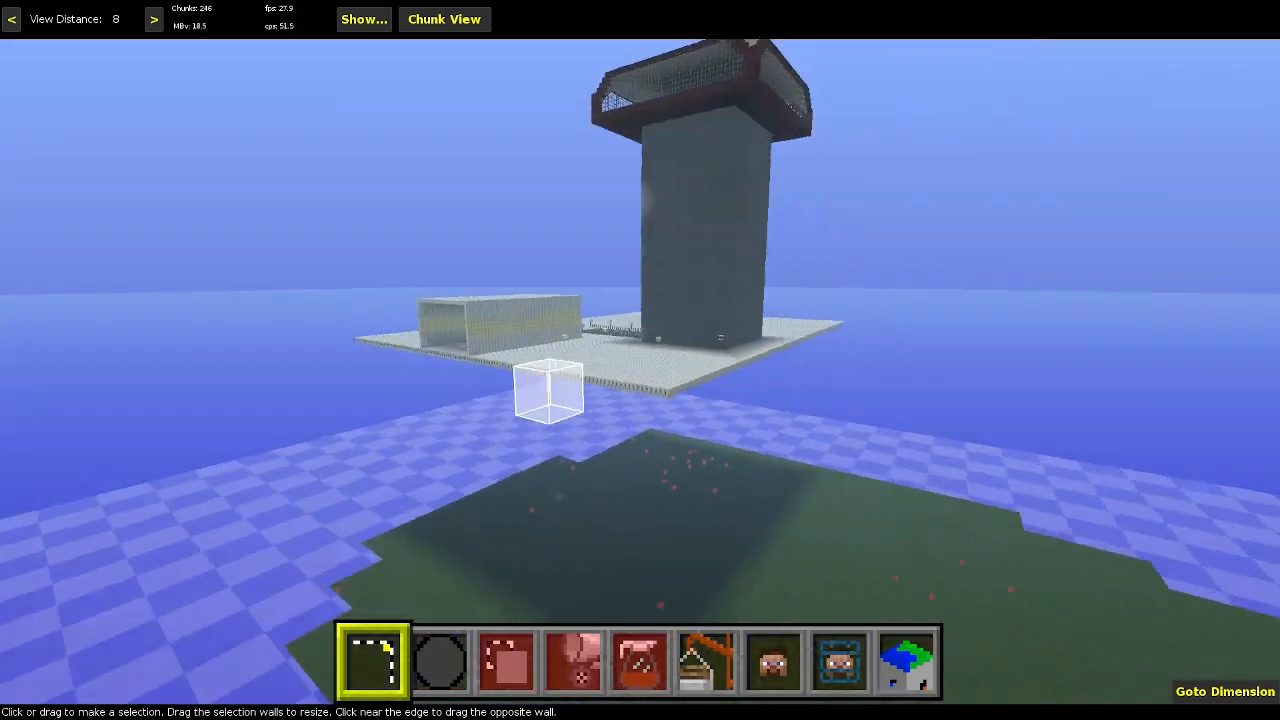
key("w")
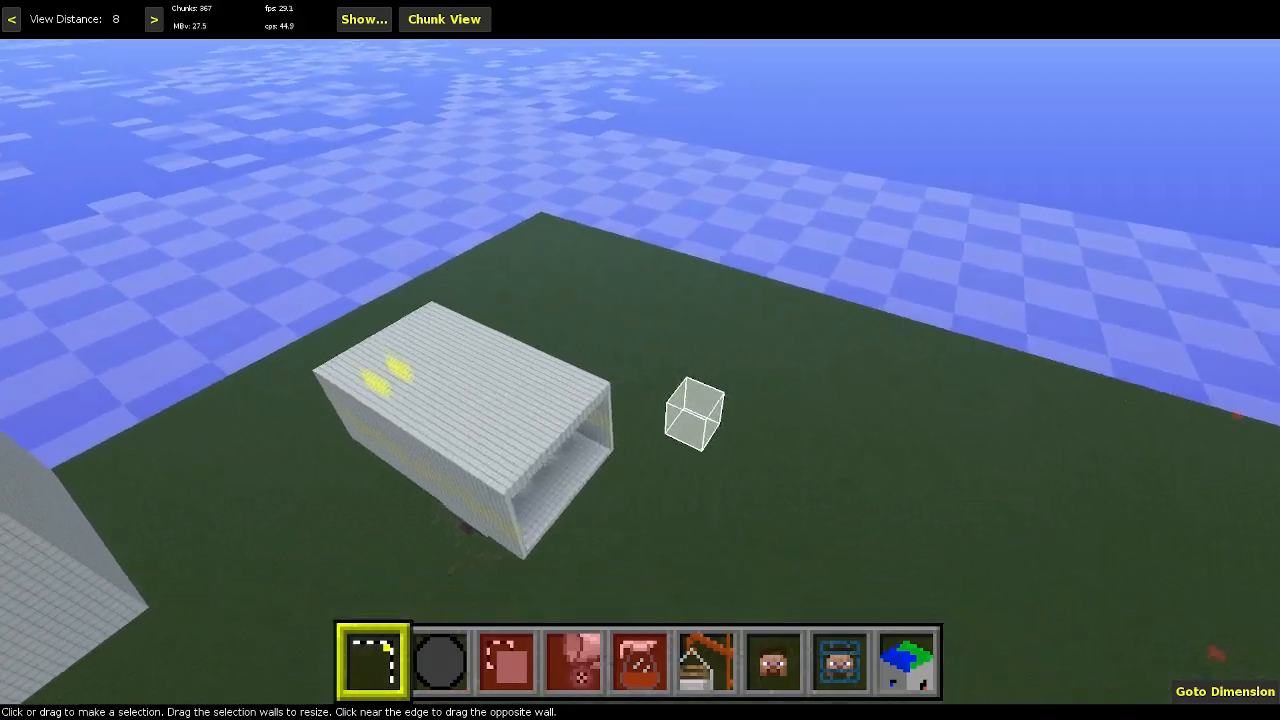
key("w")
key("space")
right_click(711, 457)
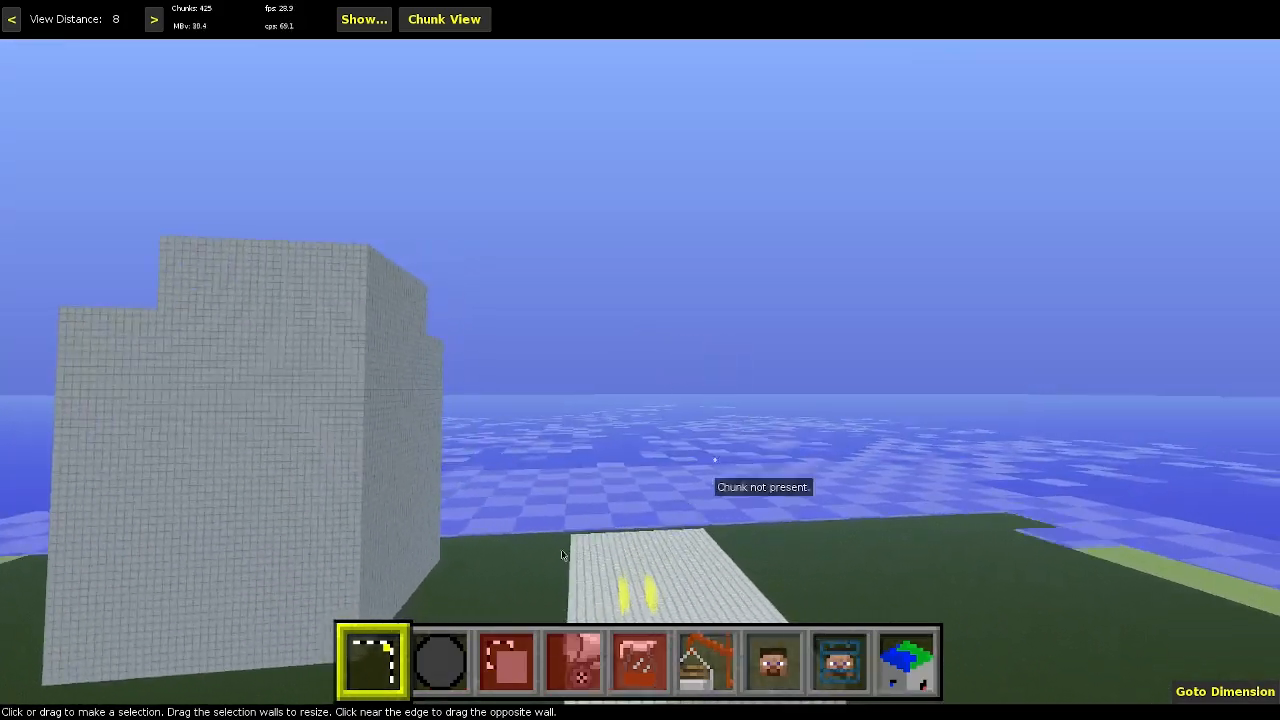
right_click(838, 658)
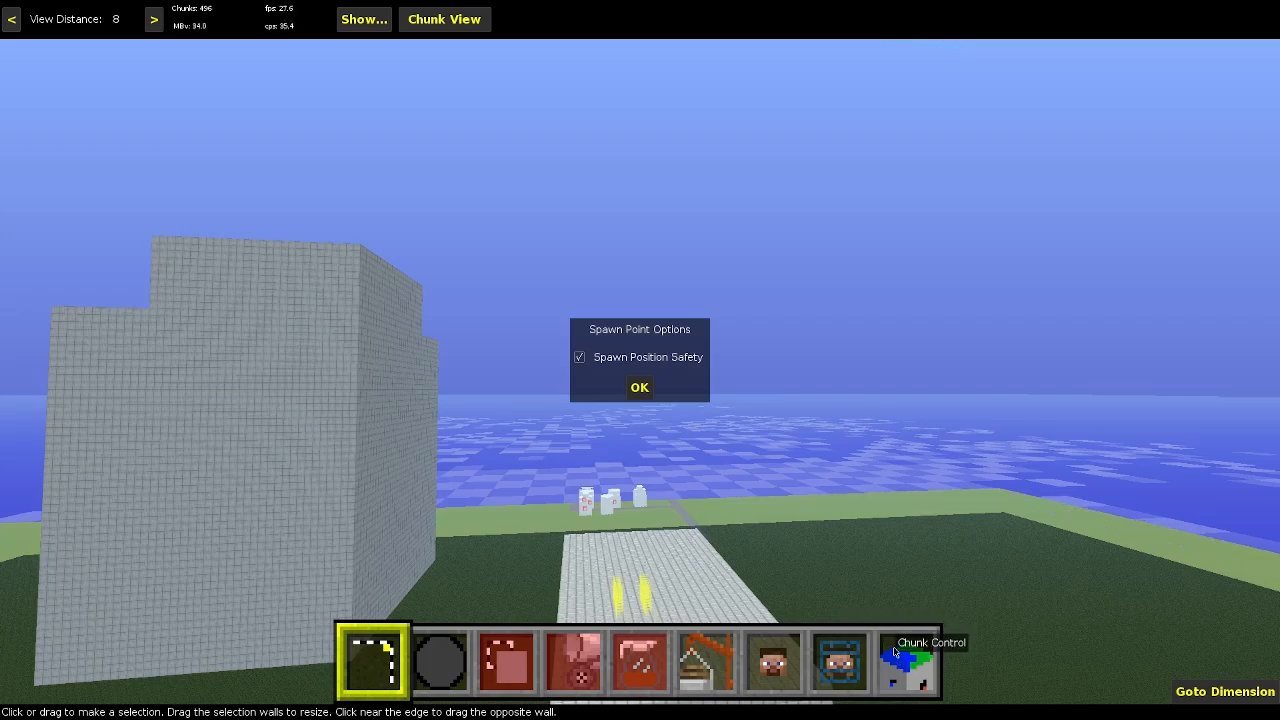
left_click(643, 389)
right_click(643, 389)
- Select a flat rectangular area of 19W x 33L x 1H on the open grass field
key("w")
right_click(887, 439)
left_click_drag(683, 323, 968, 577)
key("s")
key("d")
key("w")
key("a")
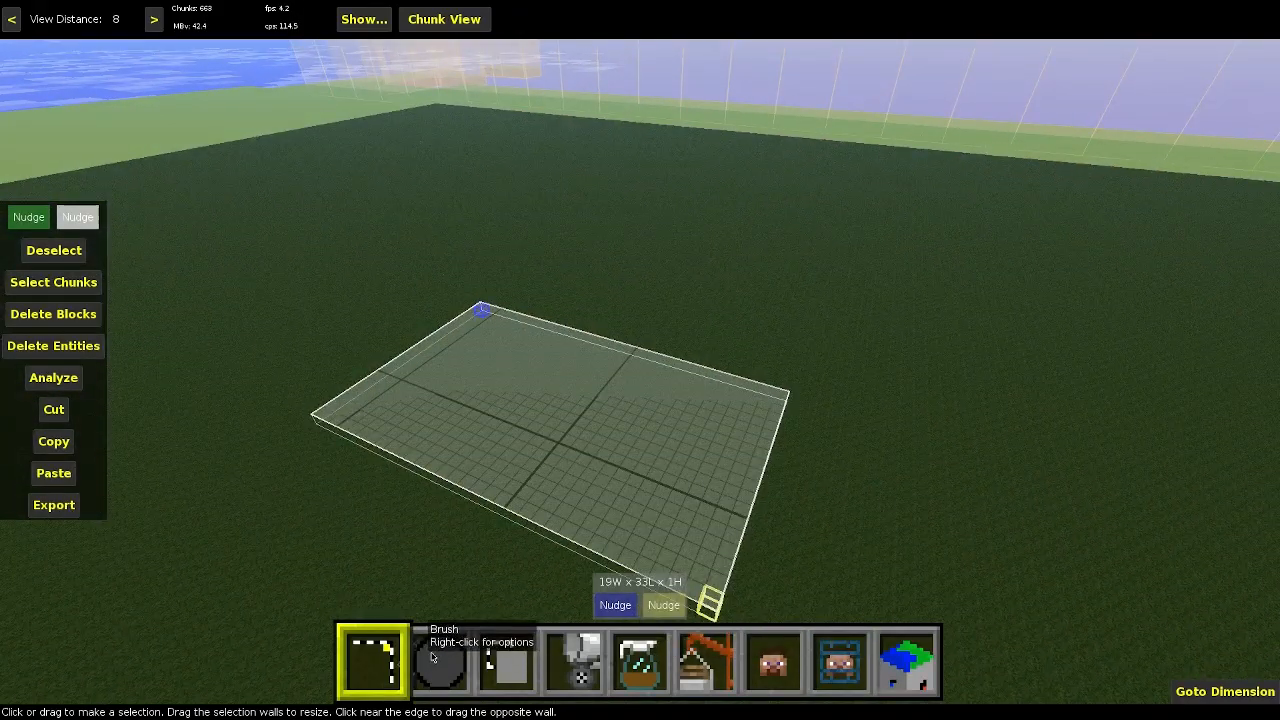
- Try a freehand Stone stroke with the Brush tool on the grass beside the selection and undo it
left_click(432, 657)
mouse_move(899, 279)
left_mouse_down()
mouse_move(993, 484)
mouse_move(990, 470)
left_mouse_up()
key("Escape")
key("ctrl+z")
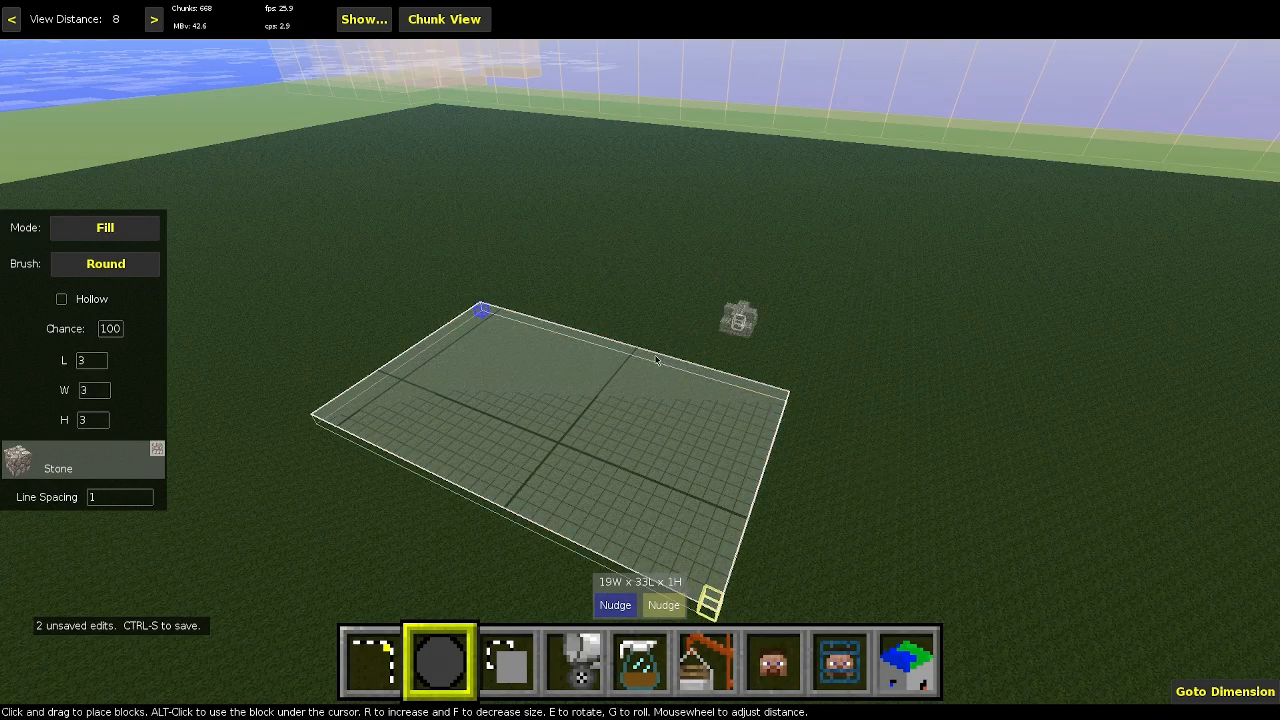
- Cycle the brush shape through Diamond to Round and paint a curved Stone stroke on the grass behind the selection
left_click(110, 262)
left_click(122, 273)
left_click(122, 273)
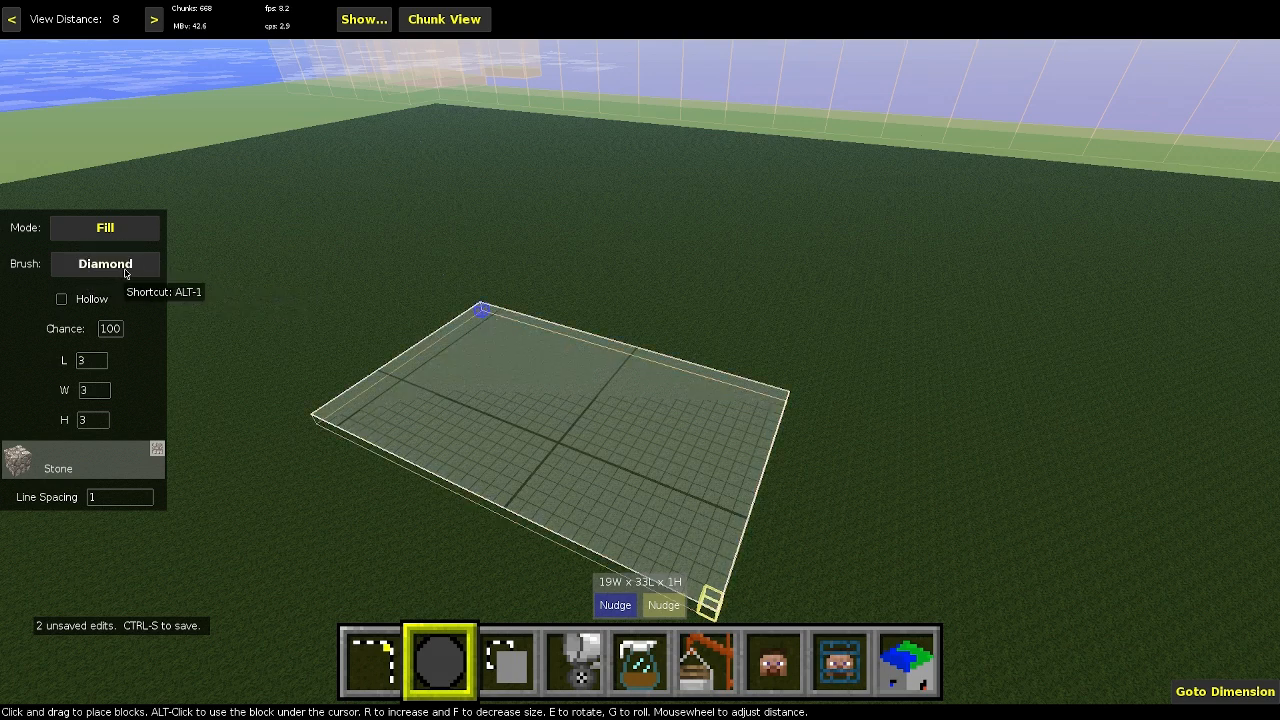
left_click(125, 273)
left_click_drag(751, 266, 657, 363)
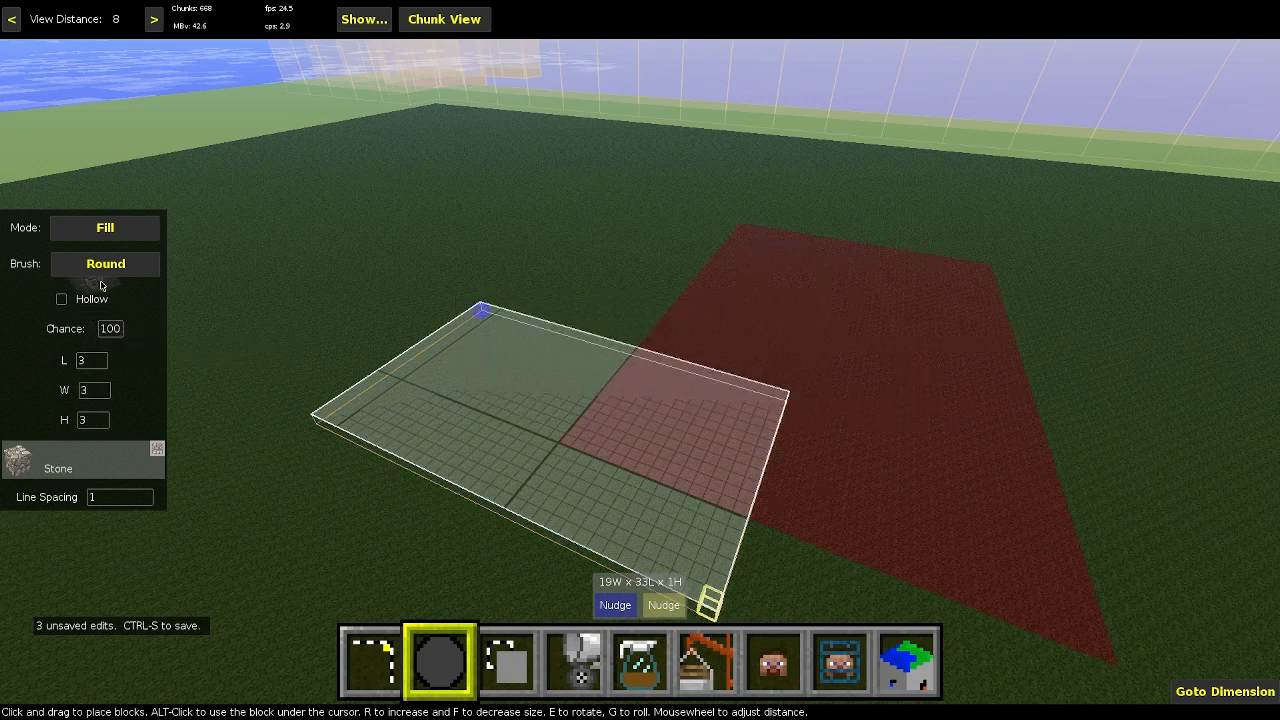
- Switch the brush shape to Square, try a Stone stroke behind the selection, and undo the painted strokes
left_click(103, 272)
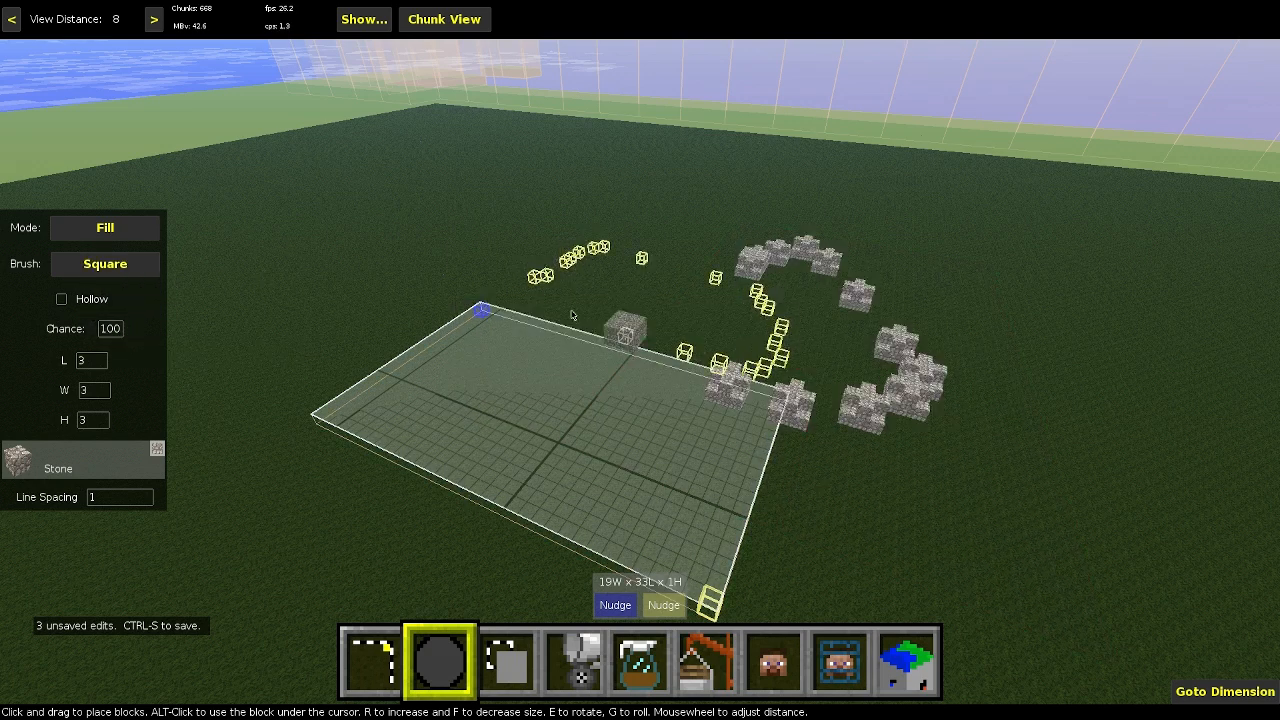
left_click(572, 315)
left_click(515, 392)
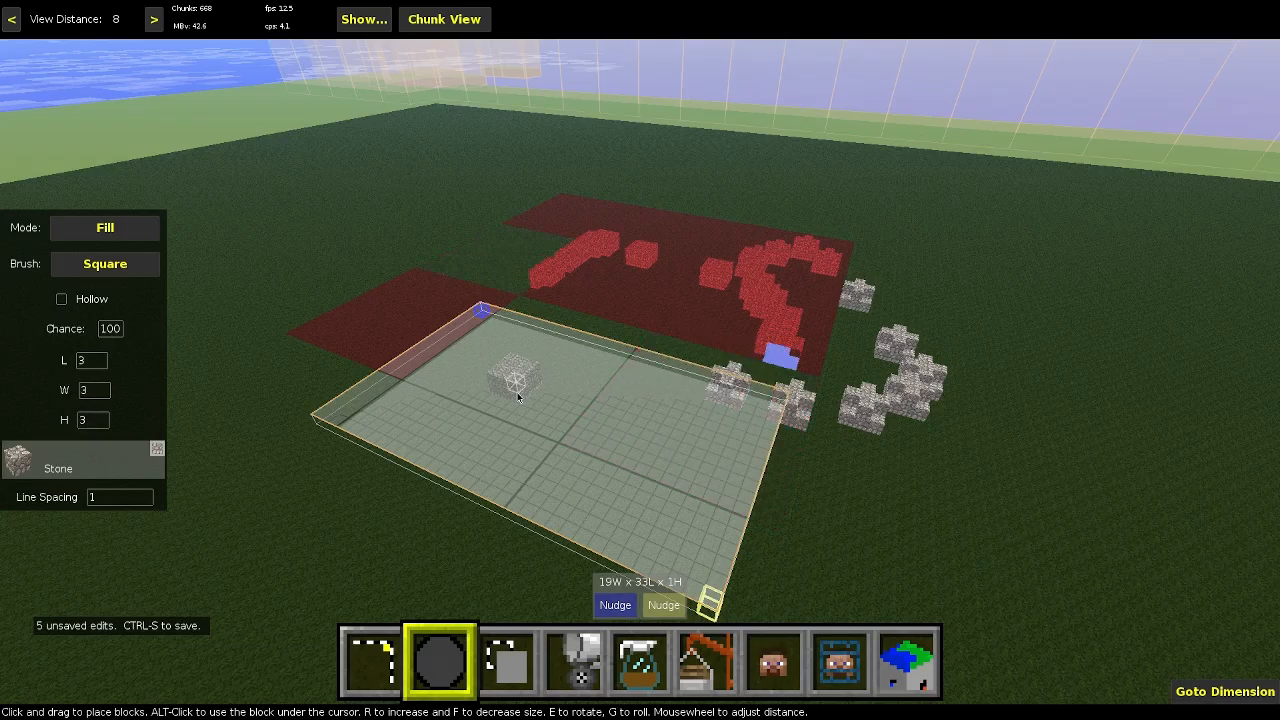
left_click(518, 395)
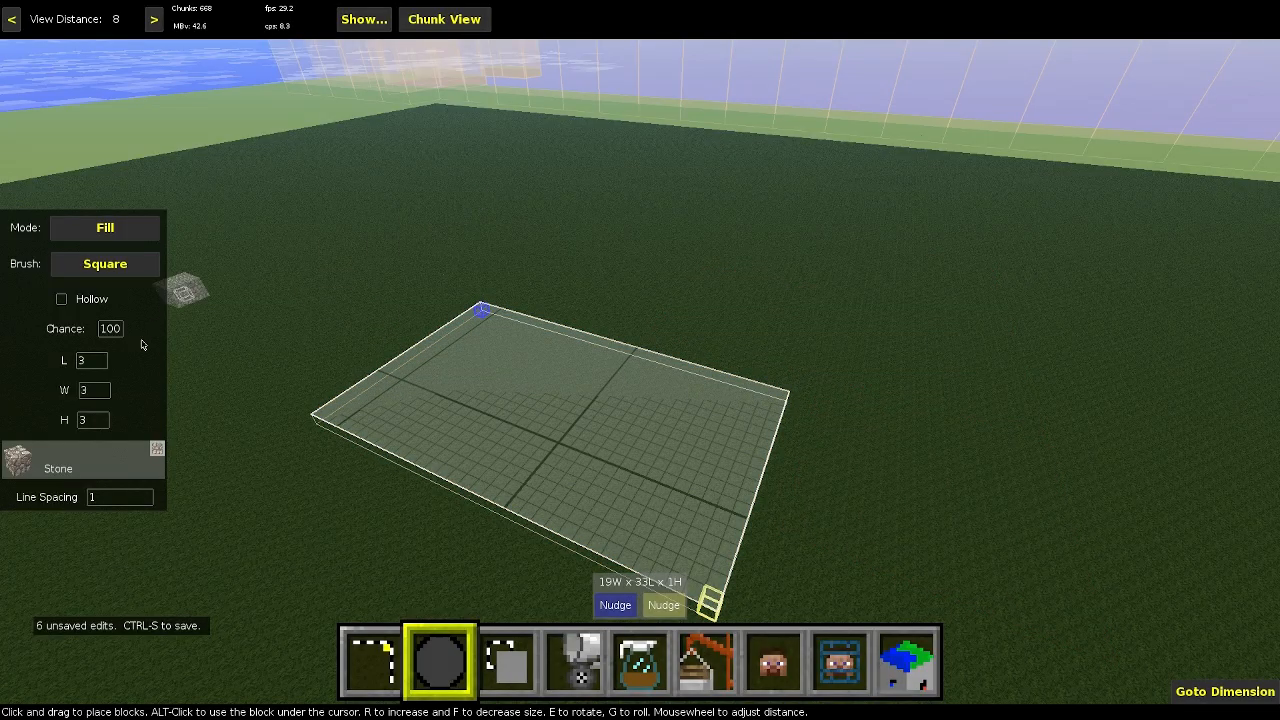
- Set the brush mode to Erode, sweep it across the grass and the selected area, and return to the Select tool
left_click(135, 232)
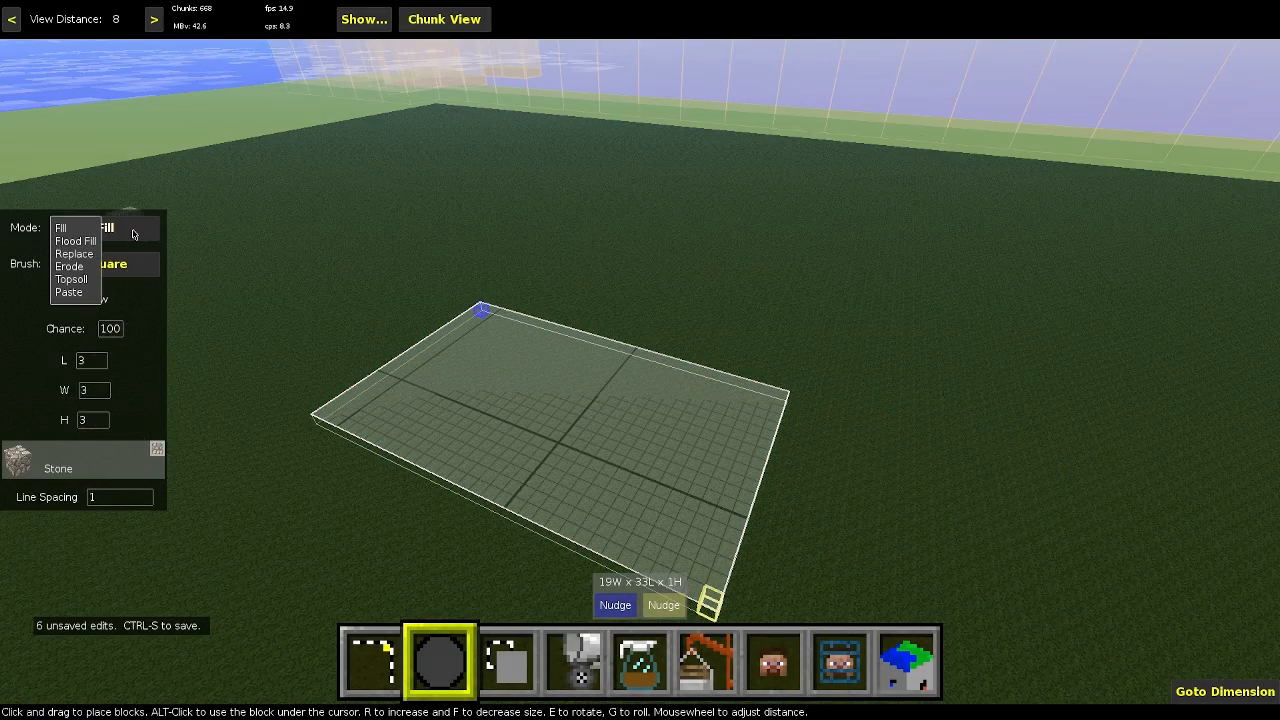
left_click(85, 268)
mouse_move(518, 248)
left_mouse_down()
mouse_move(760, 306)
mouse_move(931, 515)
left_mouse_up()
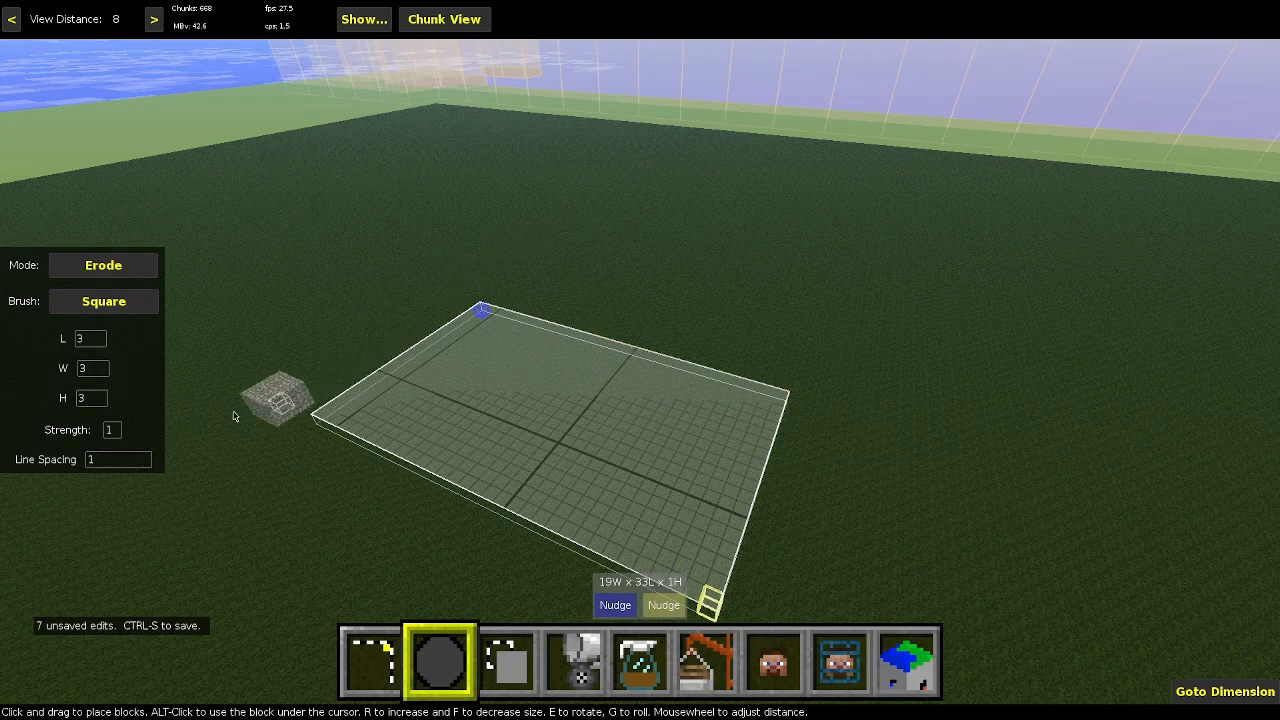
key("1")
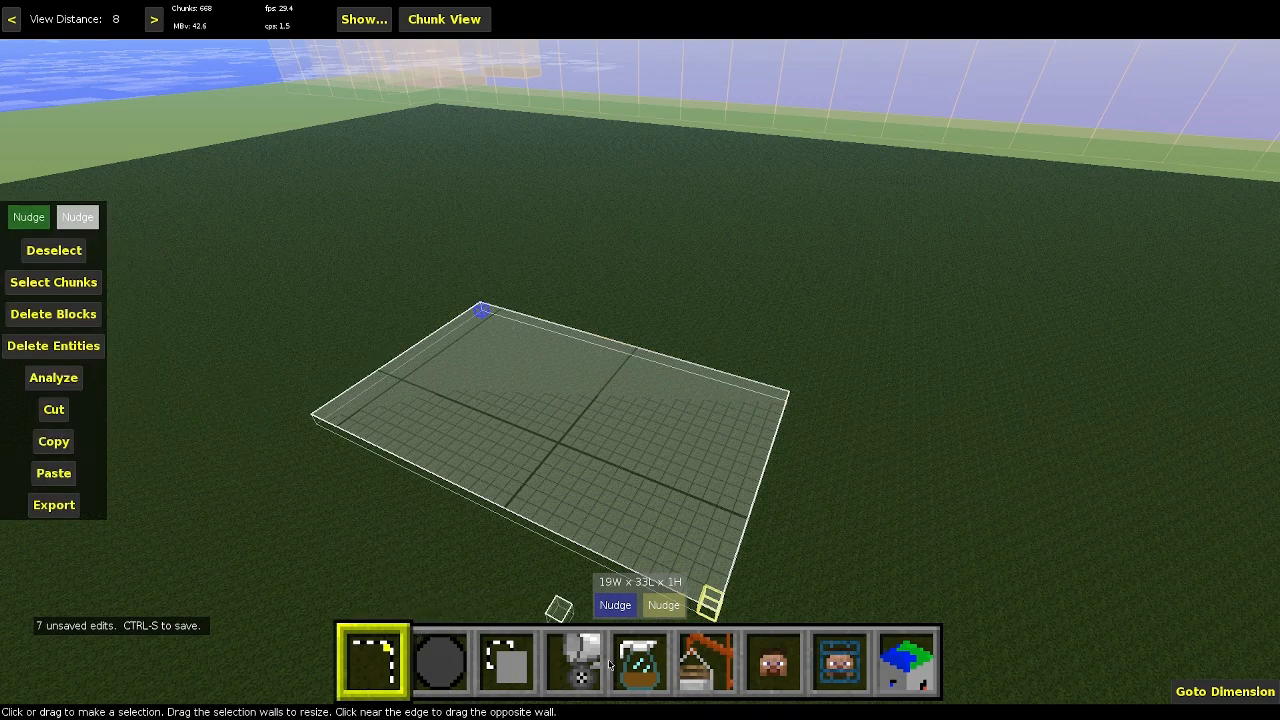
- Start cloning the selected area and set the copy down on the grass behind it
left_click(507, 660)
key("s")
key("d")
double_click(626, 377)
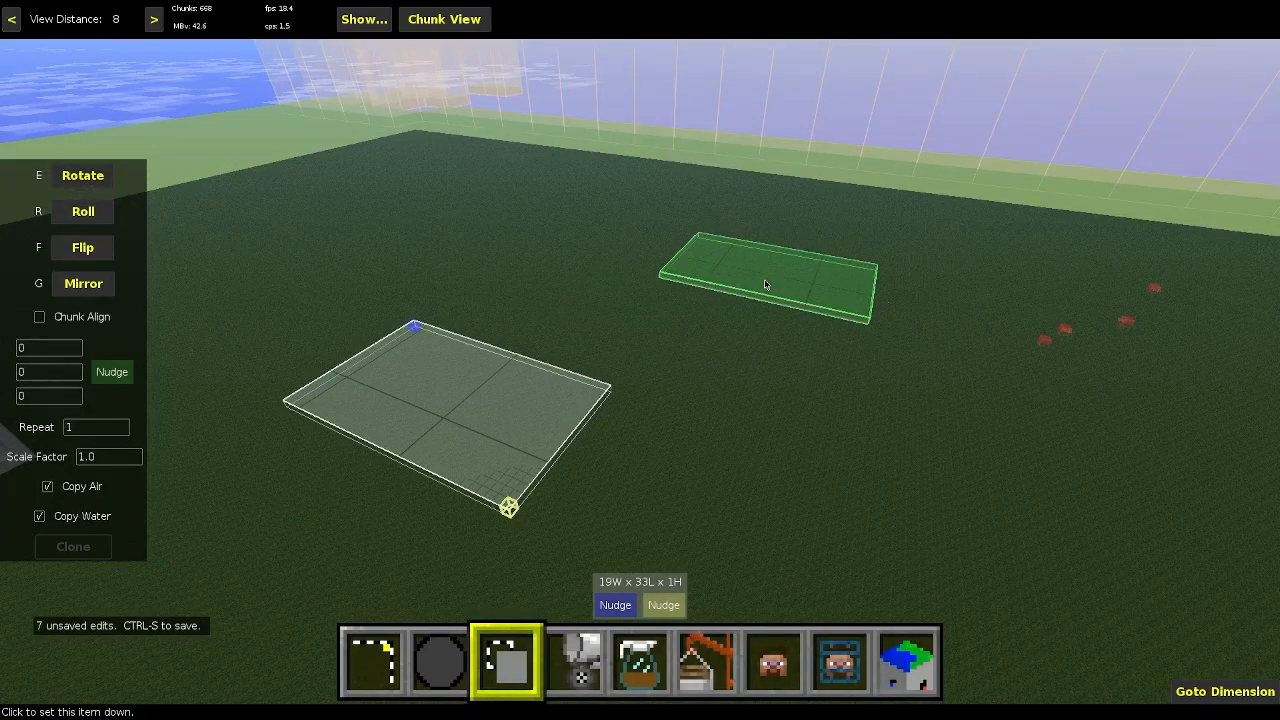
left_click(805, 307)
- Nudge the cloned copy to an offset of 26, 4, 23
left_click(132, 375)
key("q")
key("q")
key("q")
key("s")
key("d")
key("w")
key("a")
key("s")
key("d")
key("a")
key("s")
key("d")
key("s")
key("s")
key("s")
key("s")
key("s")
key("s")
key("s")
key("s")
key("s")
key("s")
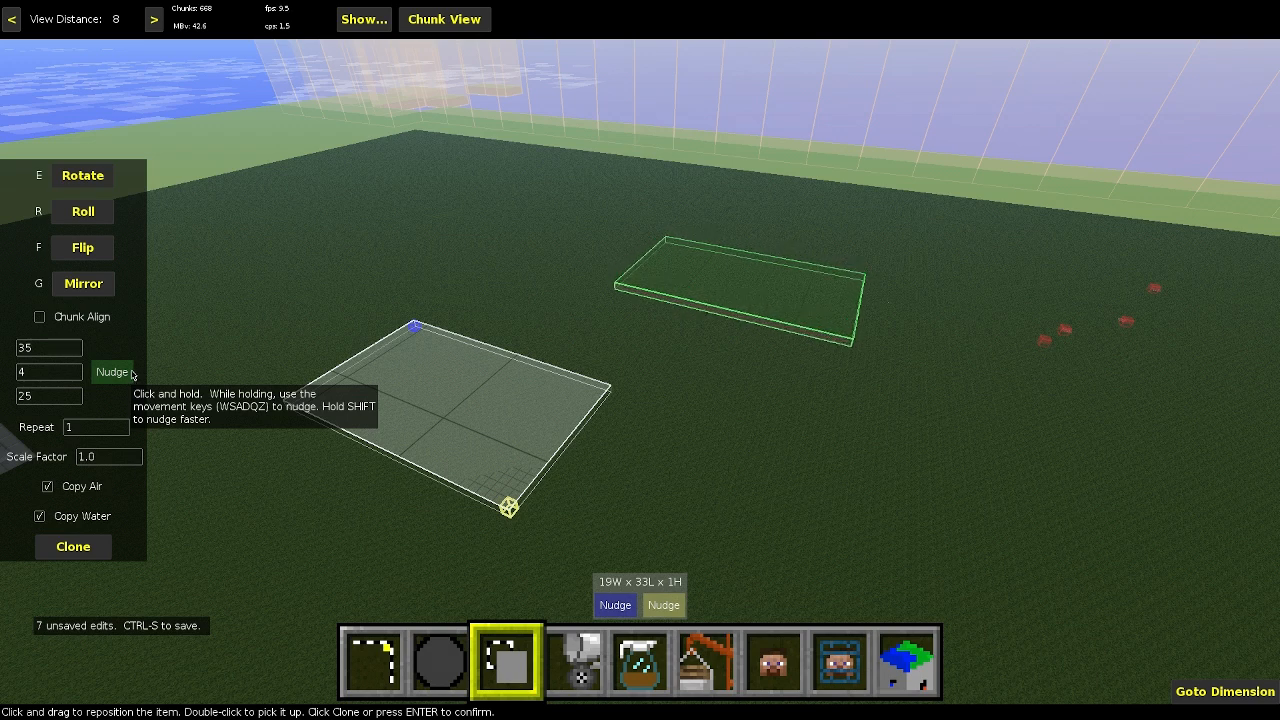
key("d")
key("d")
key("d")
key("d")
key("d")
key("d")
key("d")
key("d")
key("d")
key("a")
key("a")
key("a")
key("a")
key("a")
key("a")
key("a")
key("a")
key("a")
key("a")
key("a")
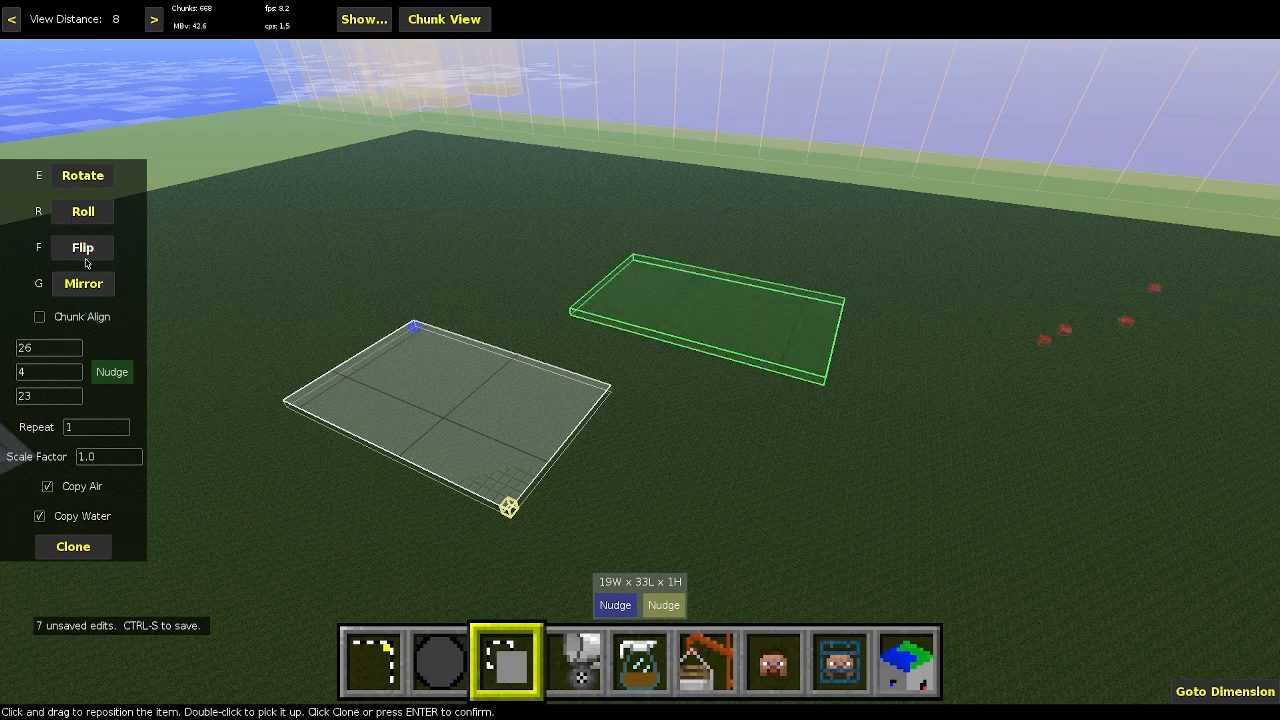
- Rotate the cloned copy once and leave the Clone tool without confirming it
key("w")
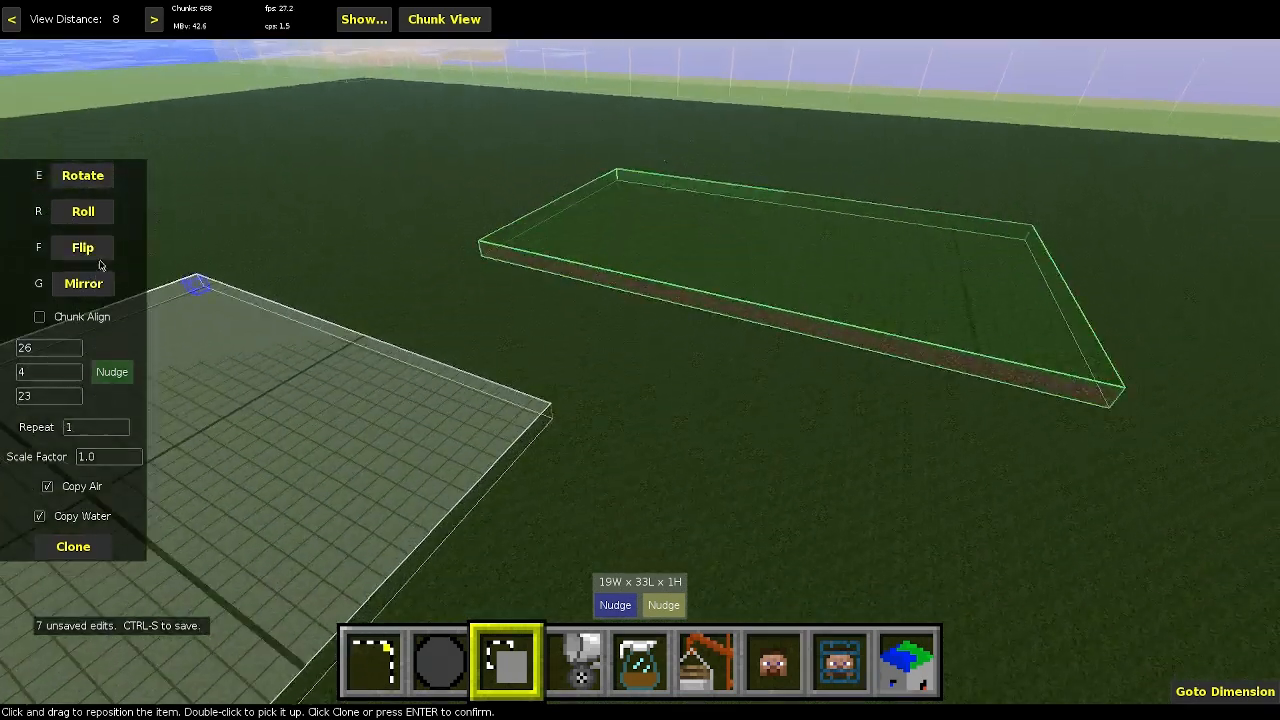
key("w")
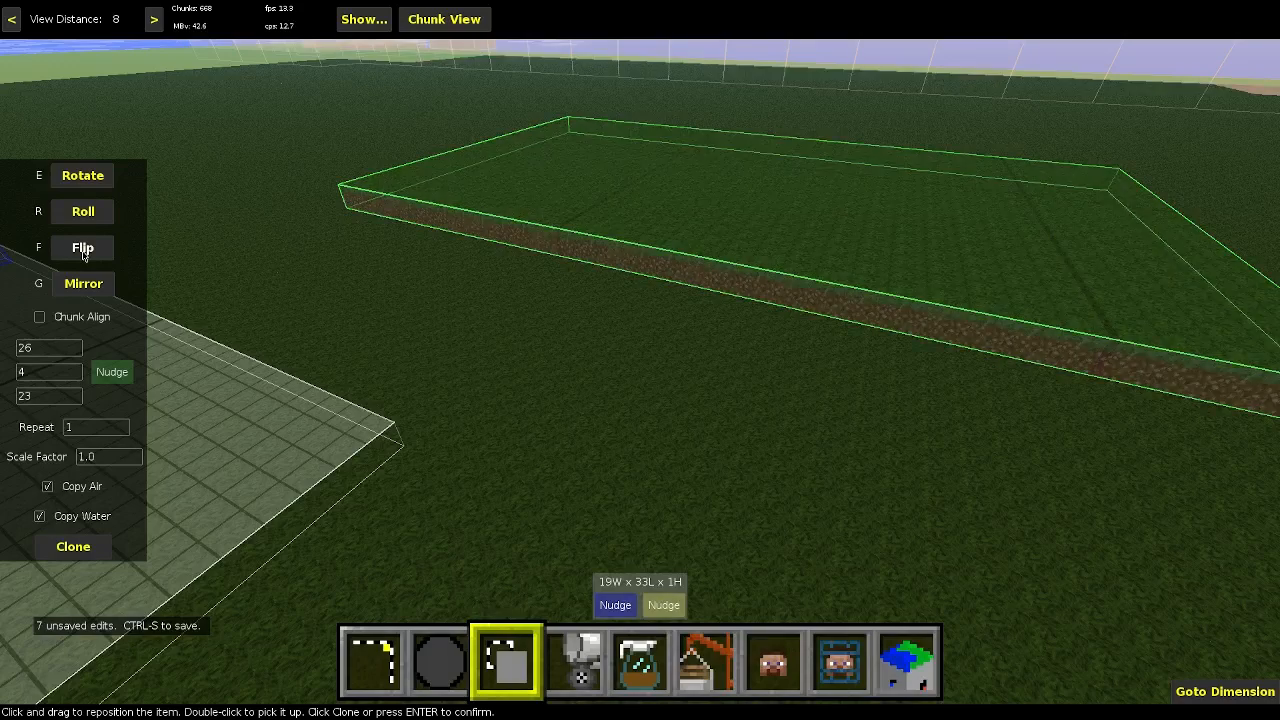
key("s")
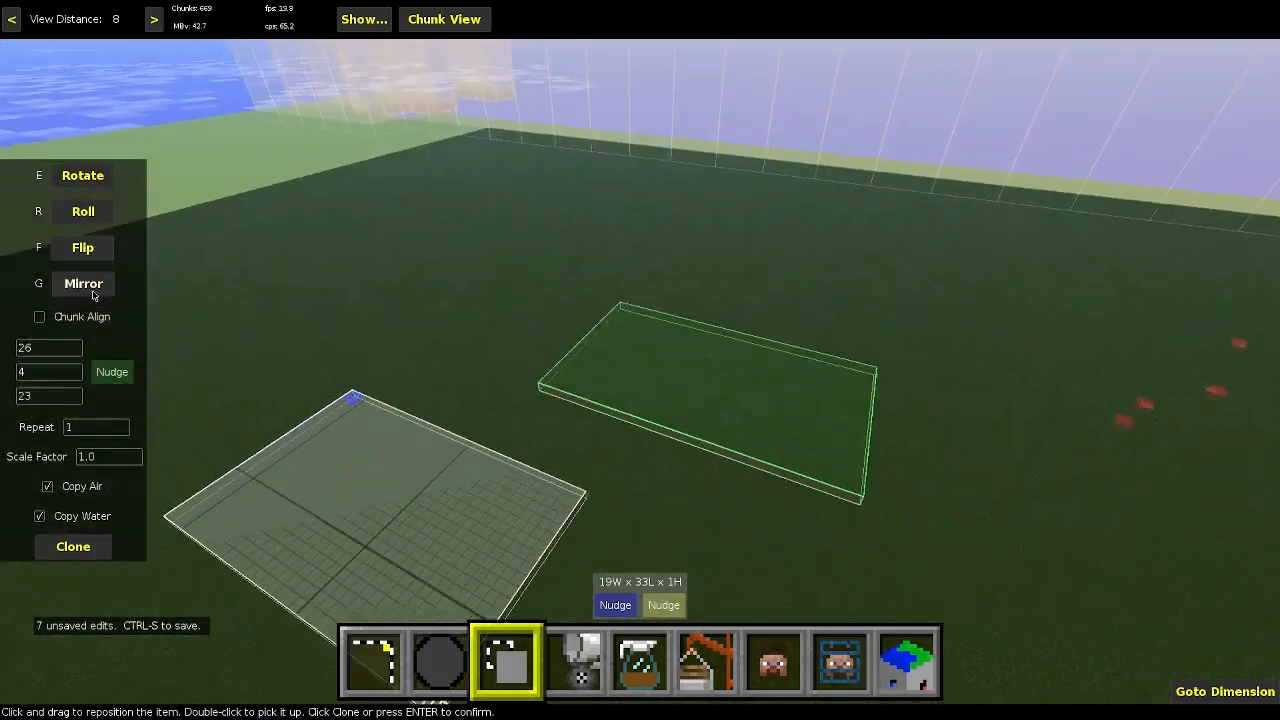
key("s")
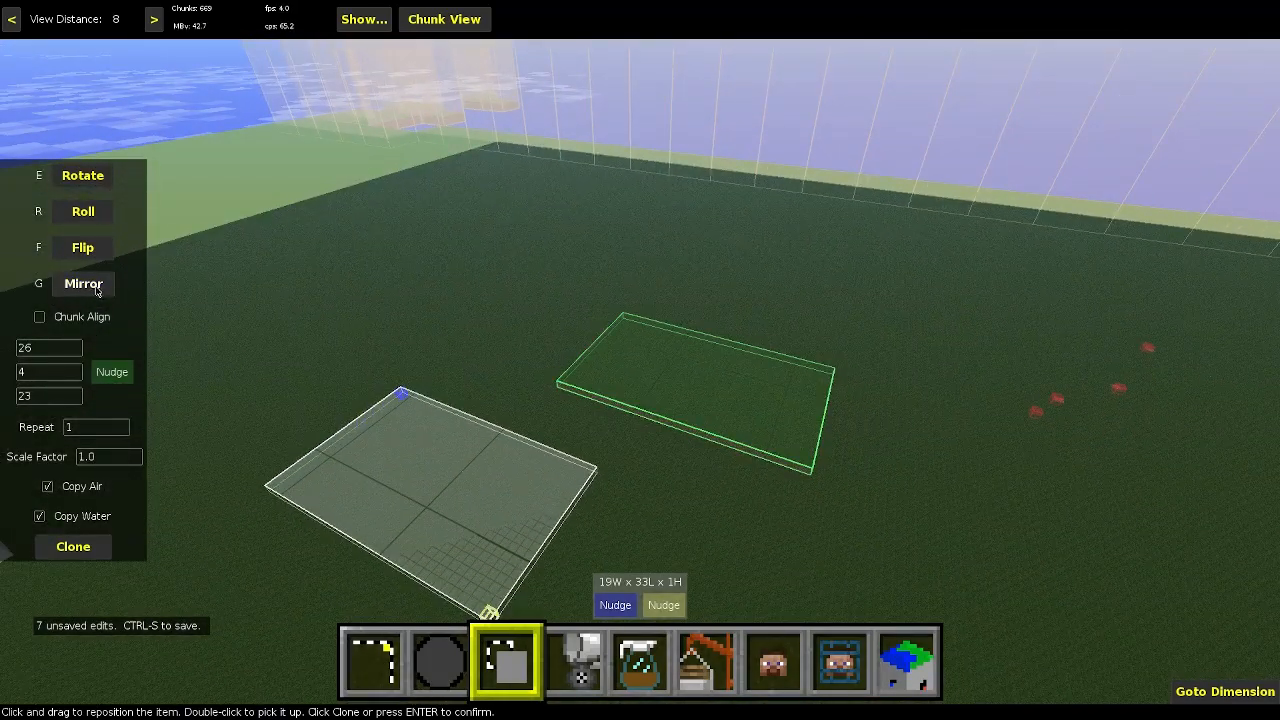
right_click_drag(471, 419, 550, 440)
key("w")
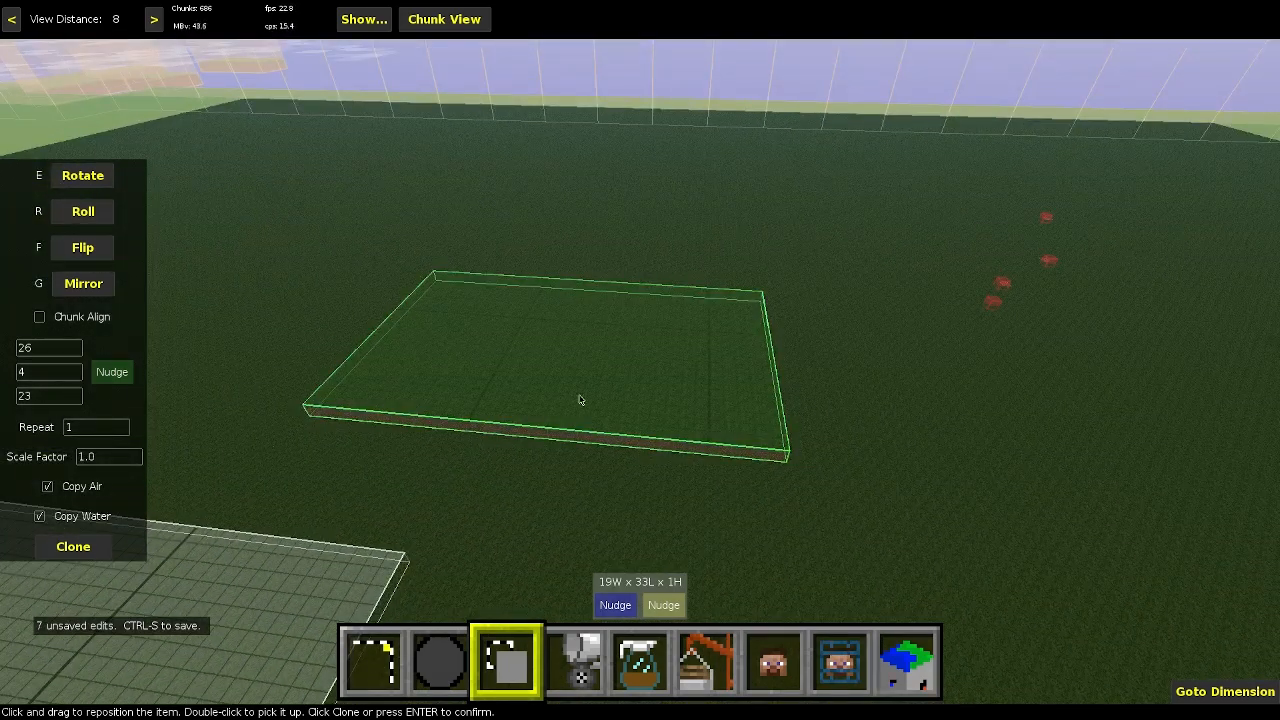
left_click(102, 183)
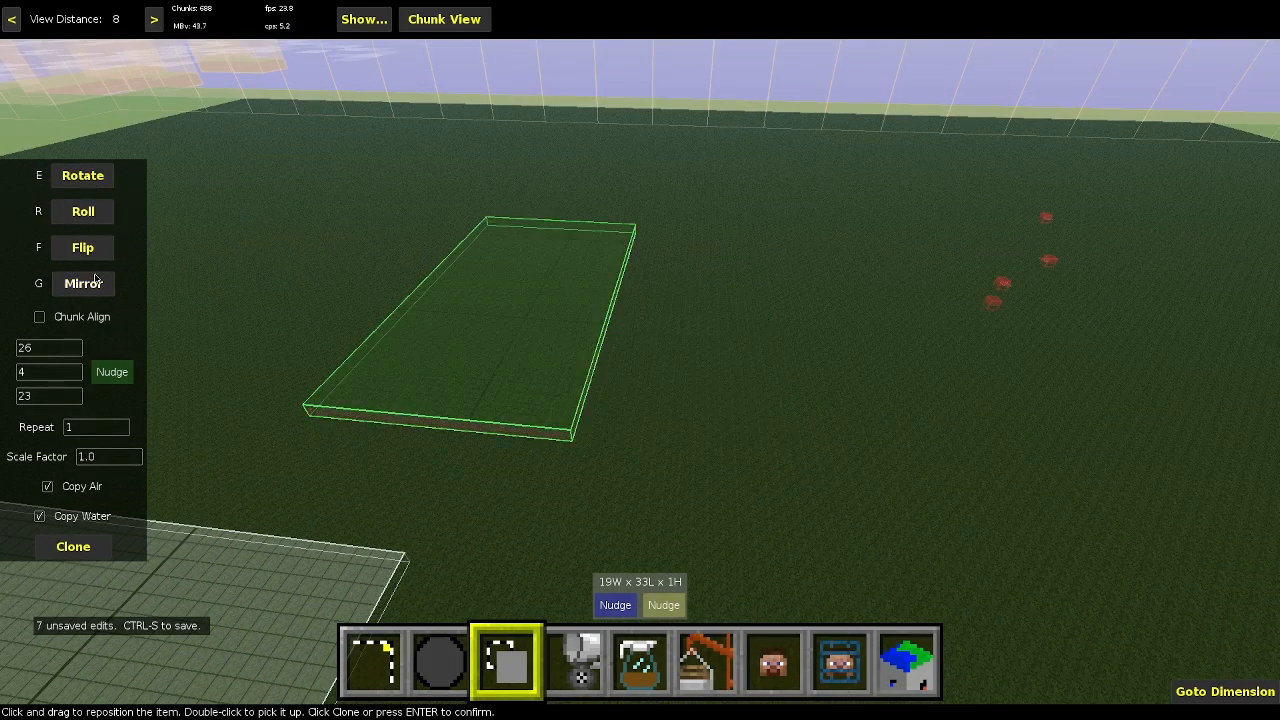
key("s")
key("a")
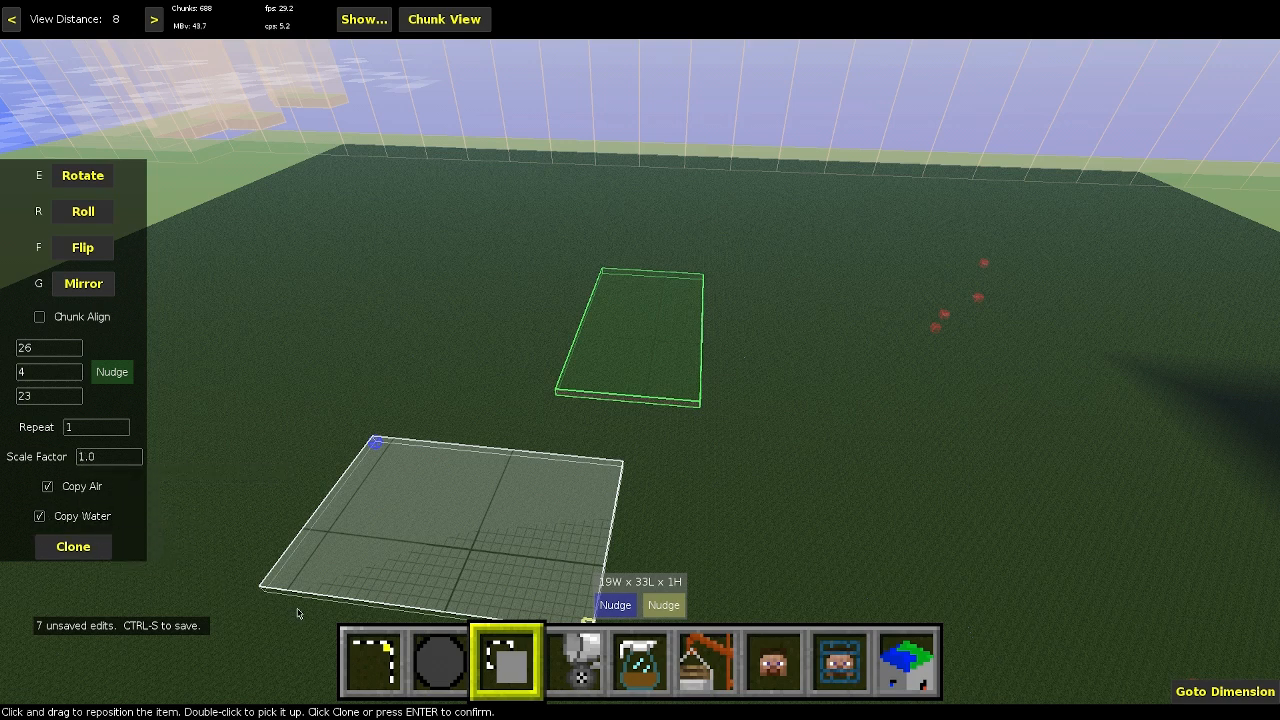
key("1")
- Fill the selected 19W x 33L area on the grass with Block of Diamond
mouse_move(616, 480)
right_mouse_down()
mouse_move(640, 460)
mouse_move(600, 480)
mouse_move(588, 643)
right_mouse_up()
left_click(588, 645)
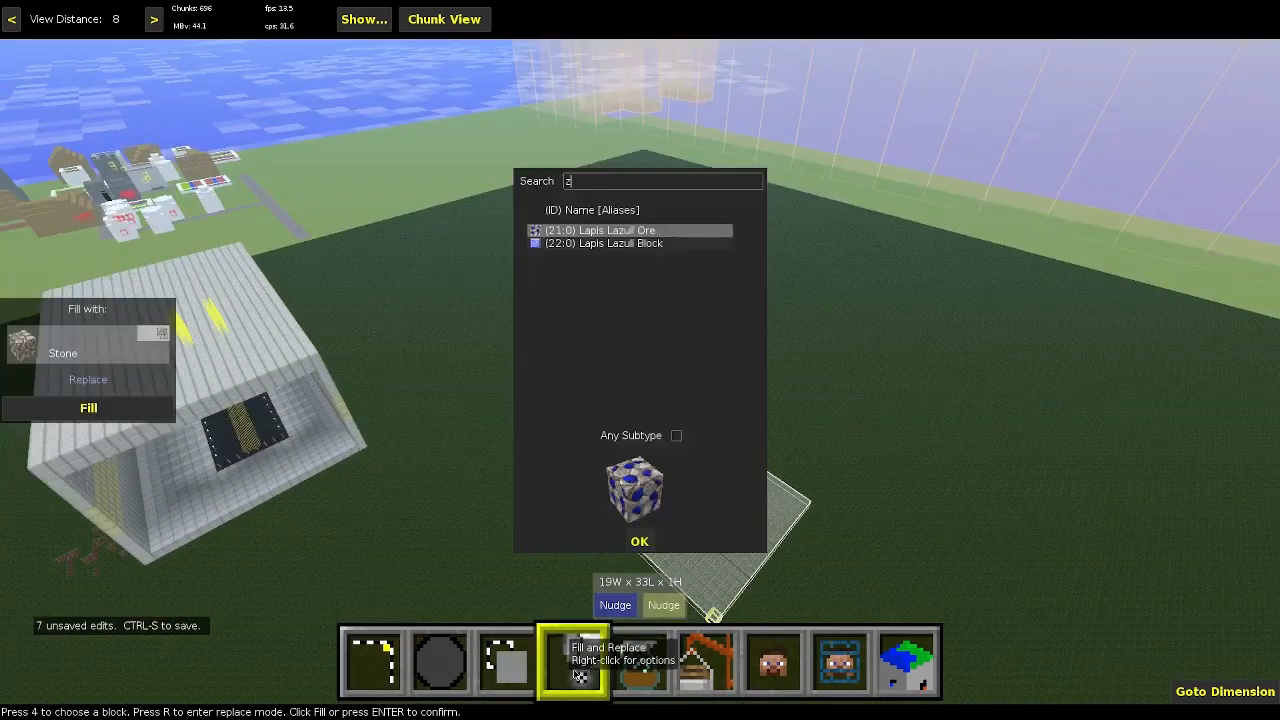
key("BackSpace")
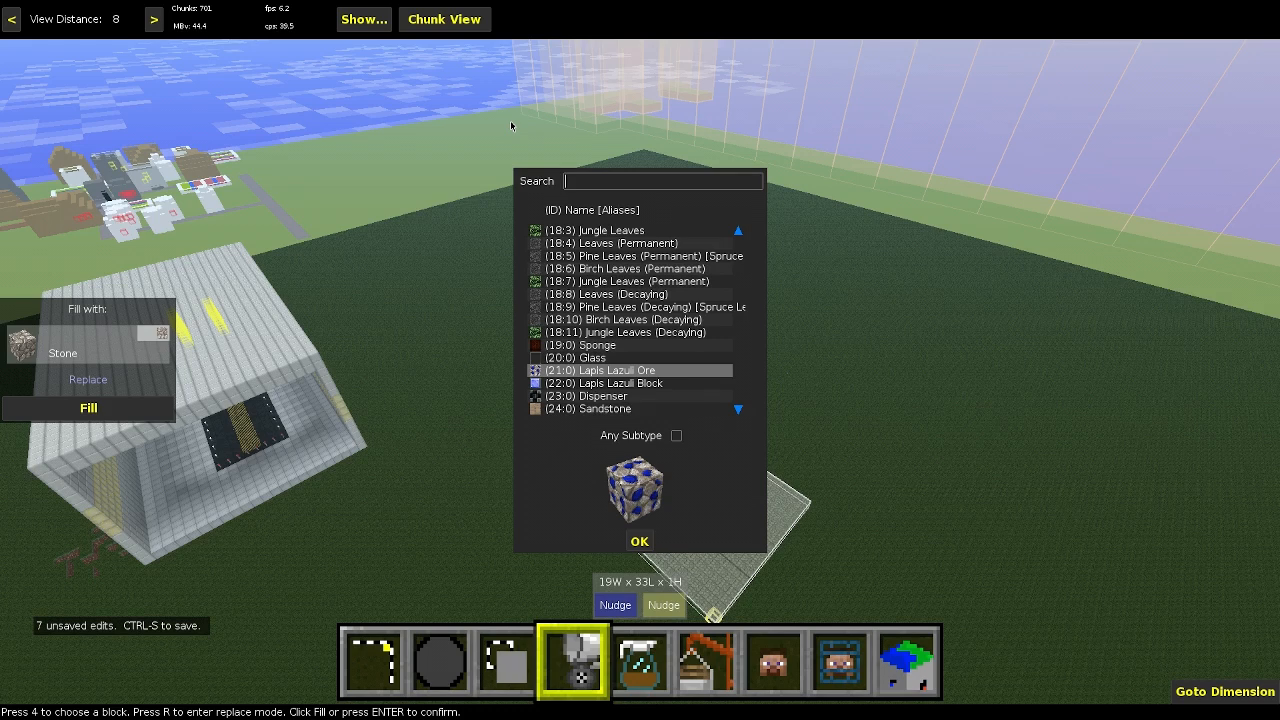
type("diamo")
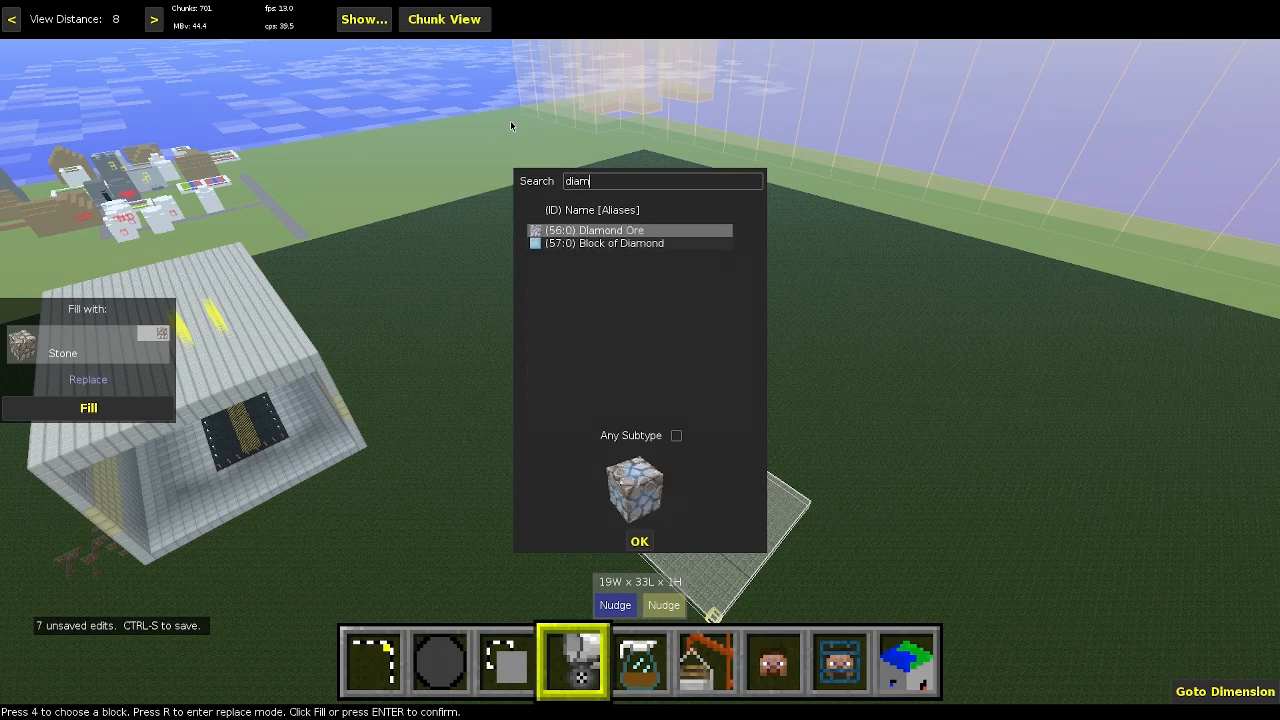
left_click(615, 243)
left_click(640, 541)
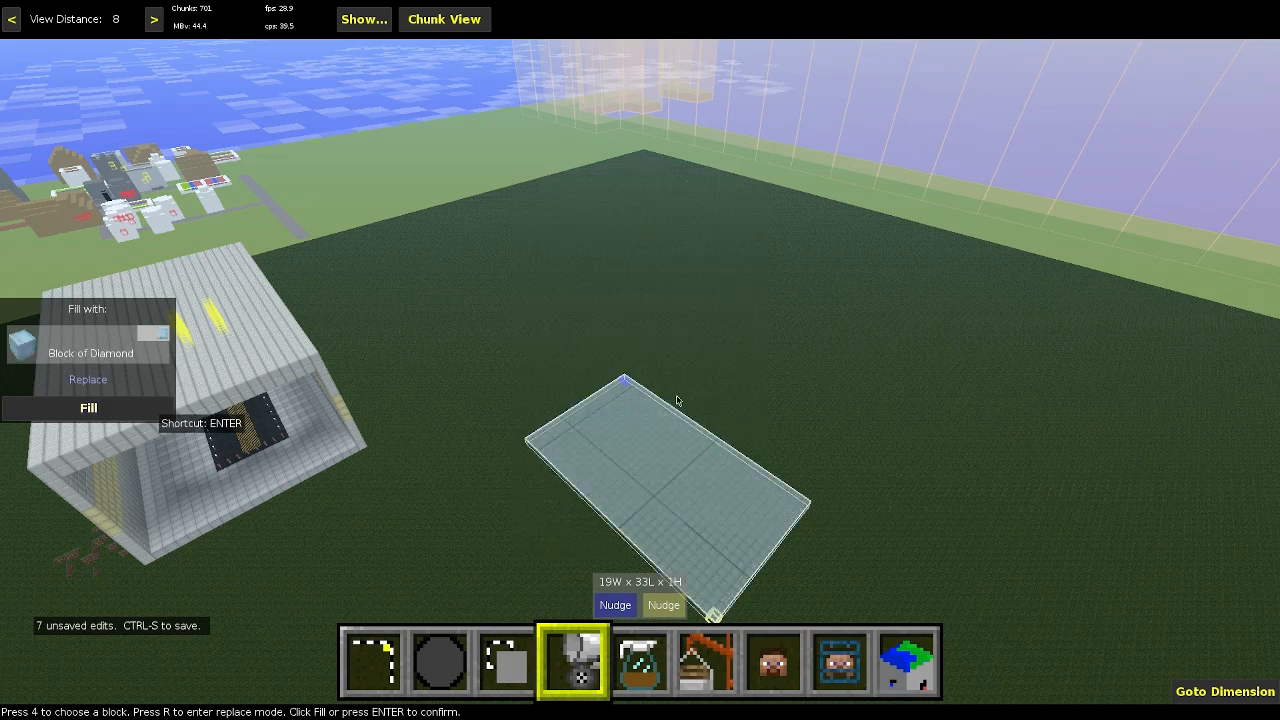
key("Return")
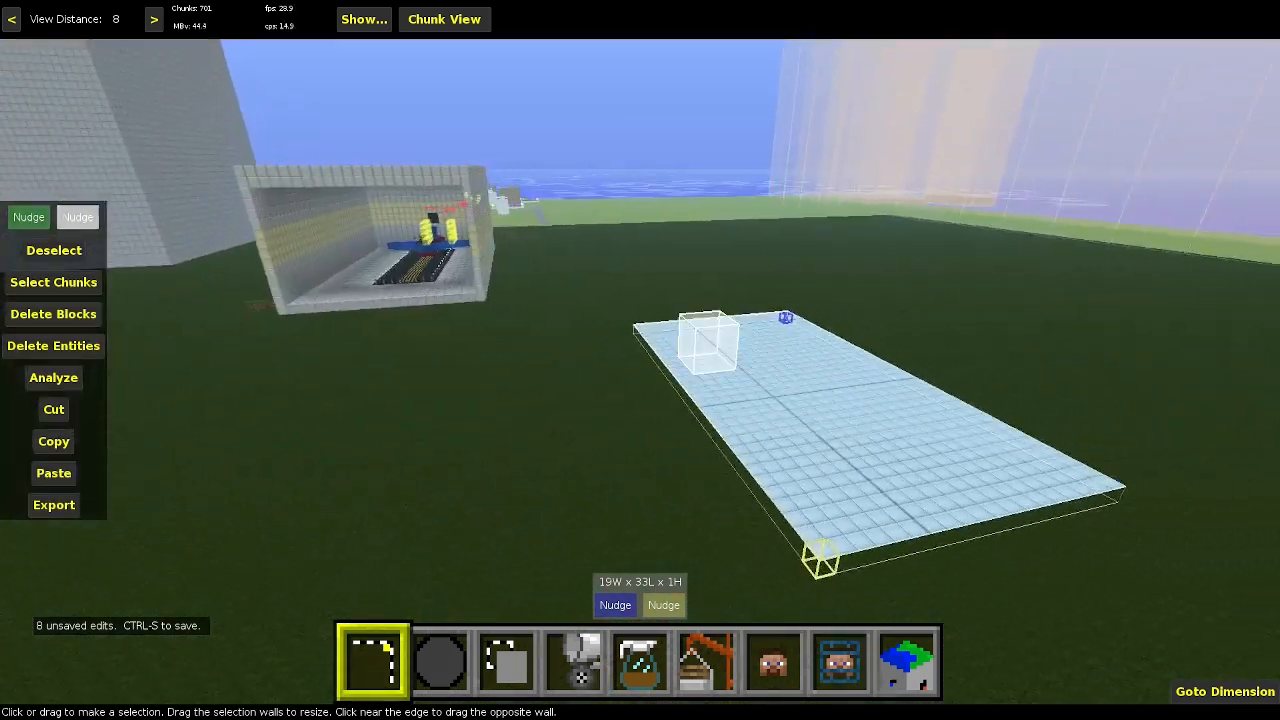
- Undo the stray single-block selection beside the diamond floor and cut the whole diamond area out of the ground
key("d")
right_click(640, 360)
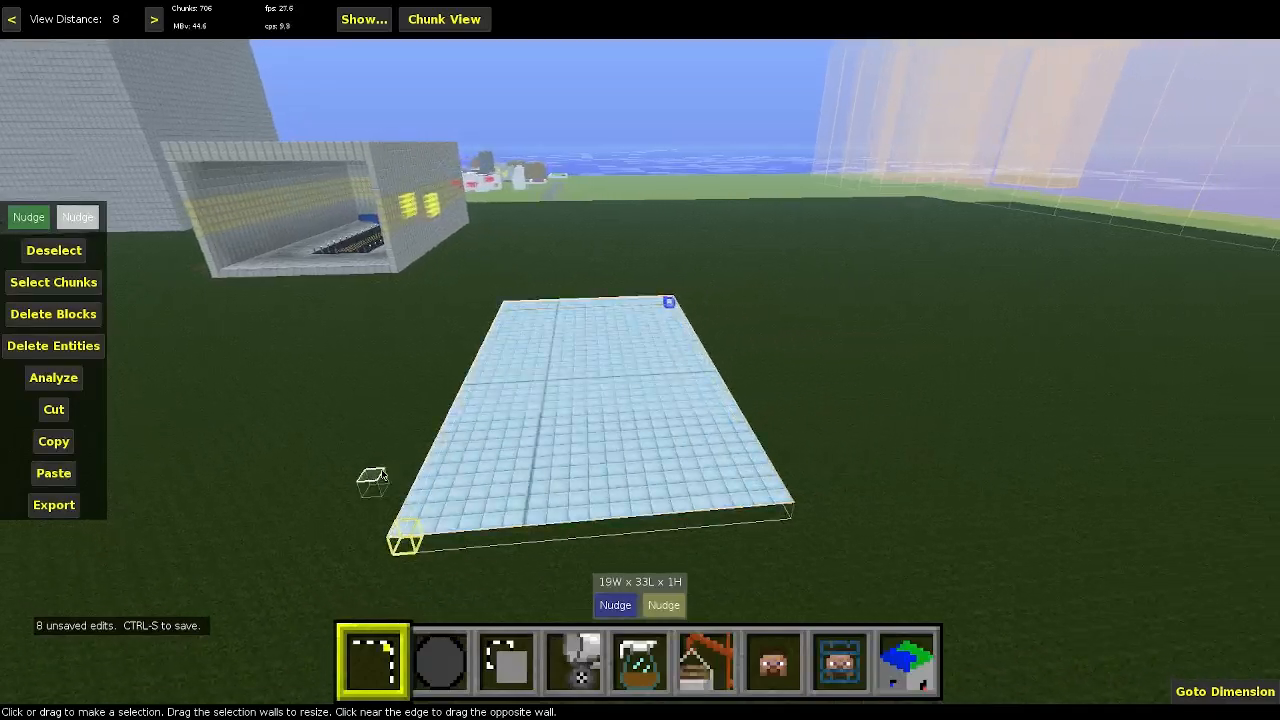
left_click(373, 481)
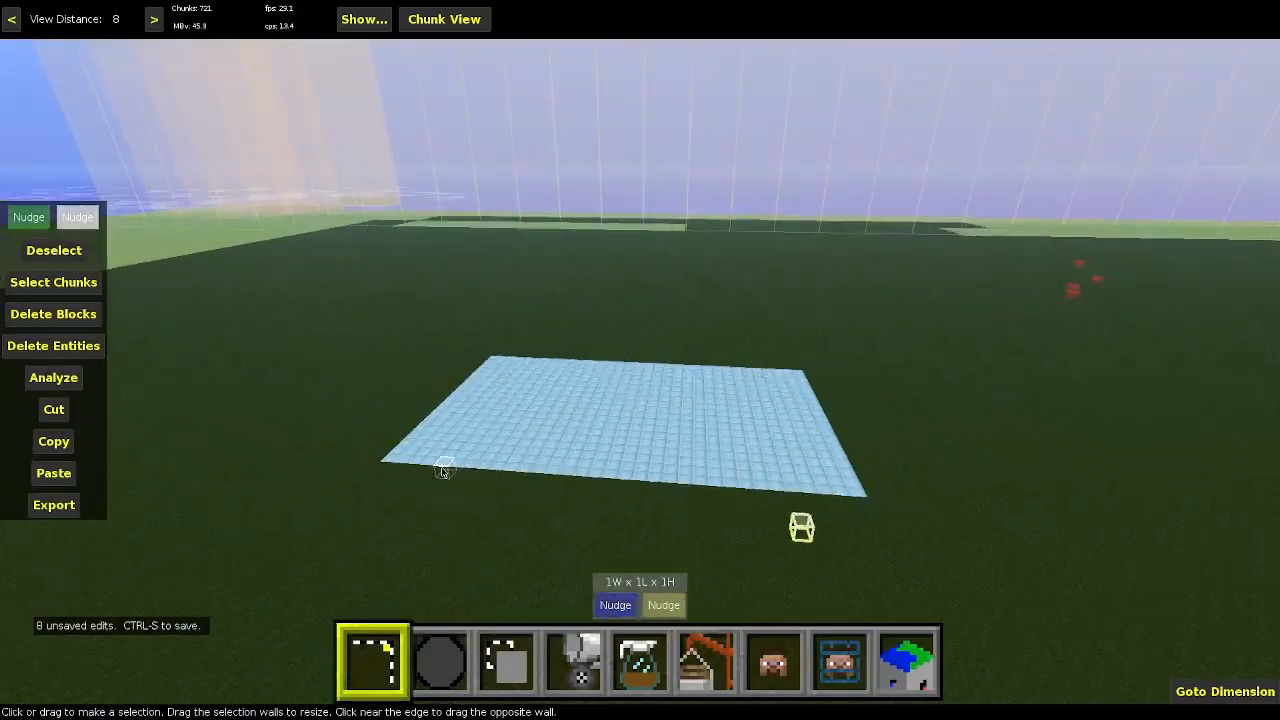
key("Escape")
key("ctrl+z")
key("ctrl+x")
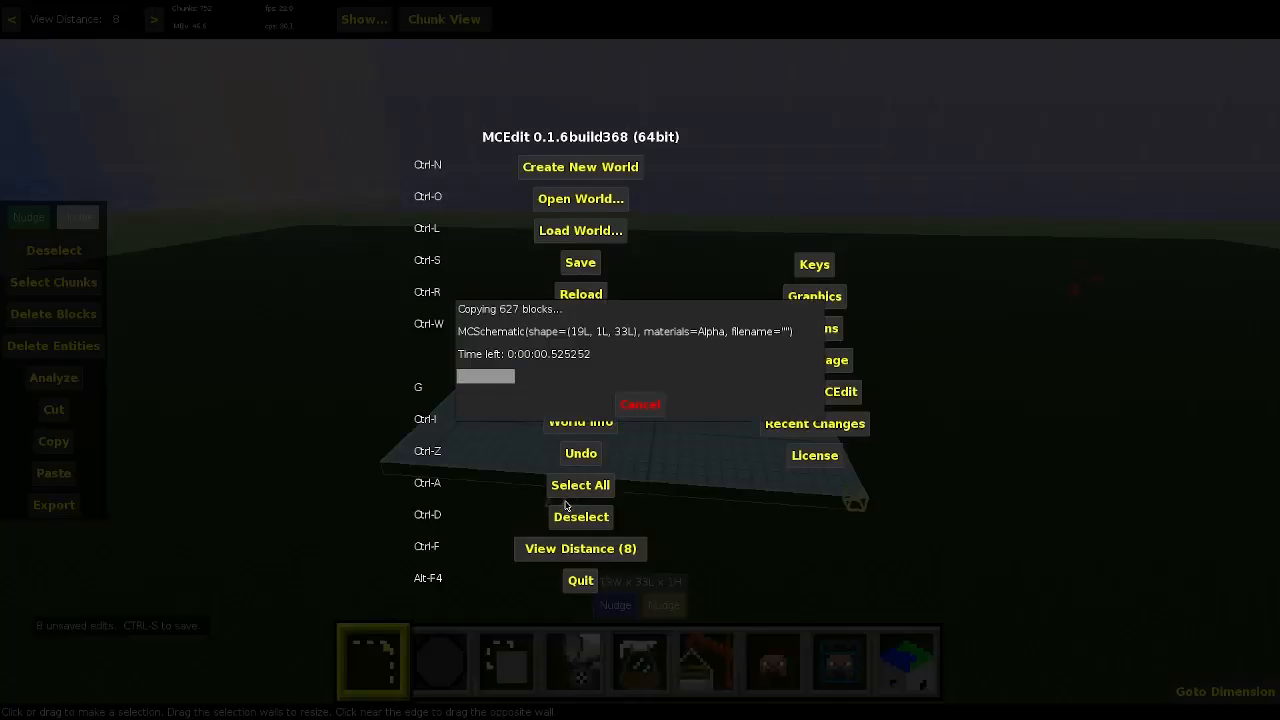
- Select a 24W x 34L x 1H area enclosing the pit left by the cut floor
right_click(631, 451)
key("s")
left_click(679, 335)
right_click(636, 356)
key("w")
left_click_drag(571, 210, 156, 528)
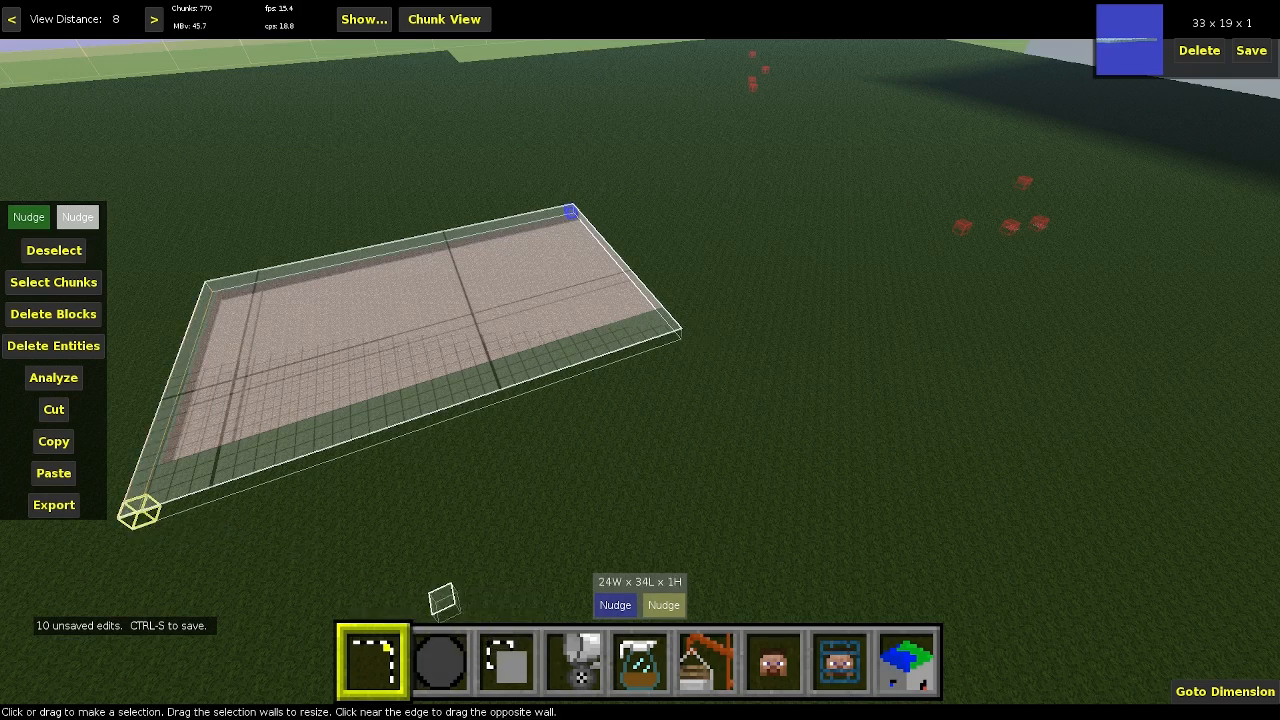
- Fill the selected area around the pit with Grass
left_click(573, 660)
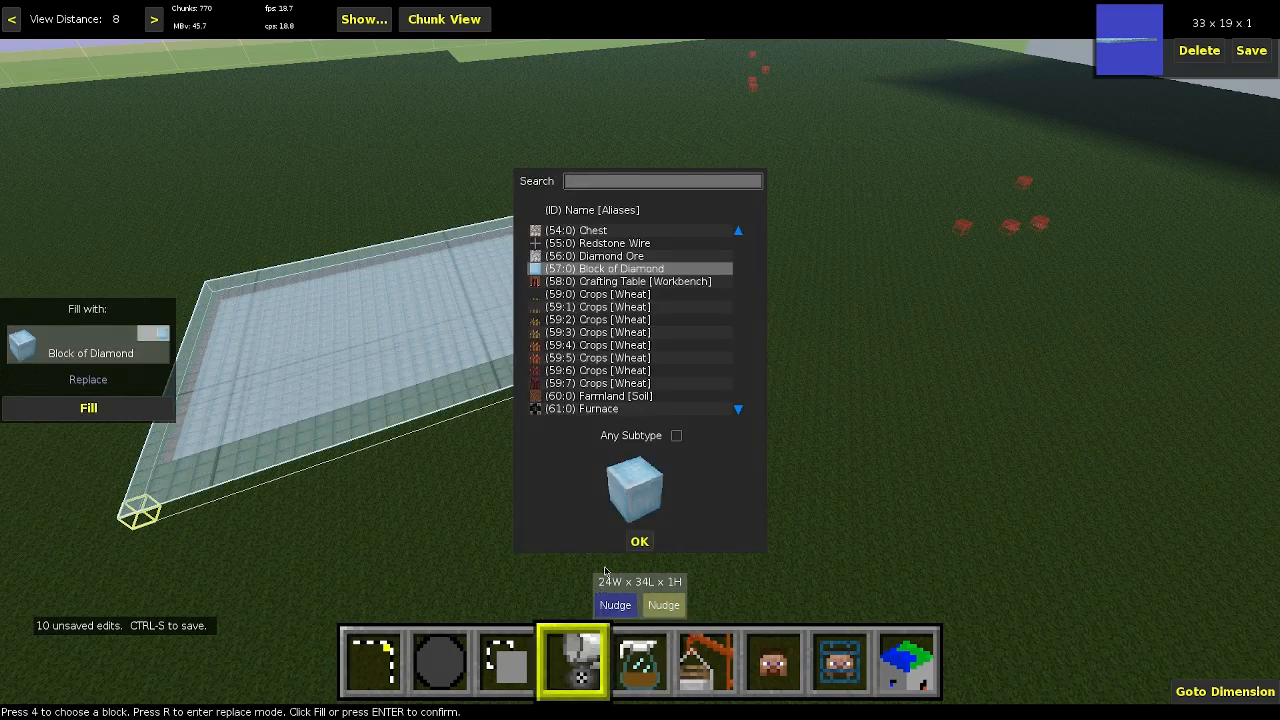
type("grass")
left_click(639, 541)
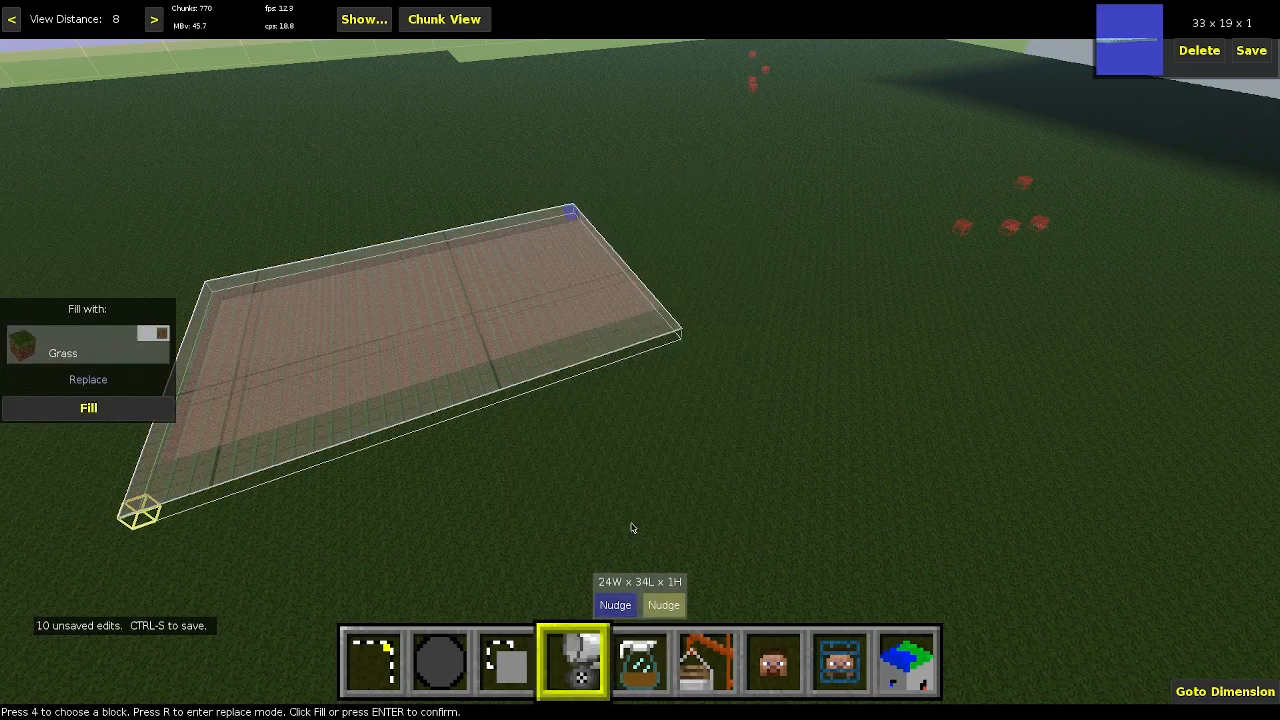
key("Return")
- Select a 2W x 2L x 1H patch of grass beside the refilled area
key("1")
left_click(797, 290)
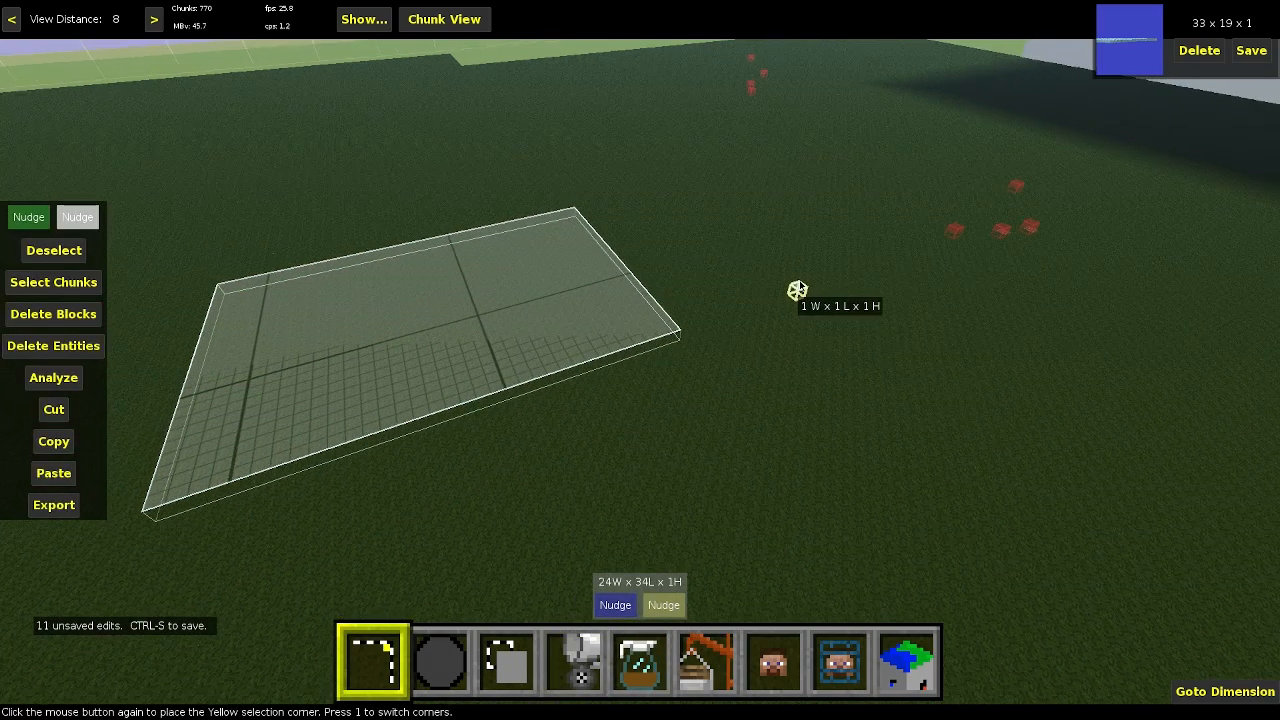
left_click(799, 285)
right_click(799, 285)
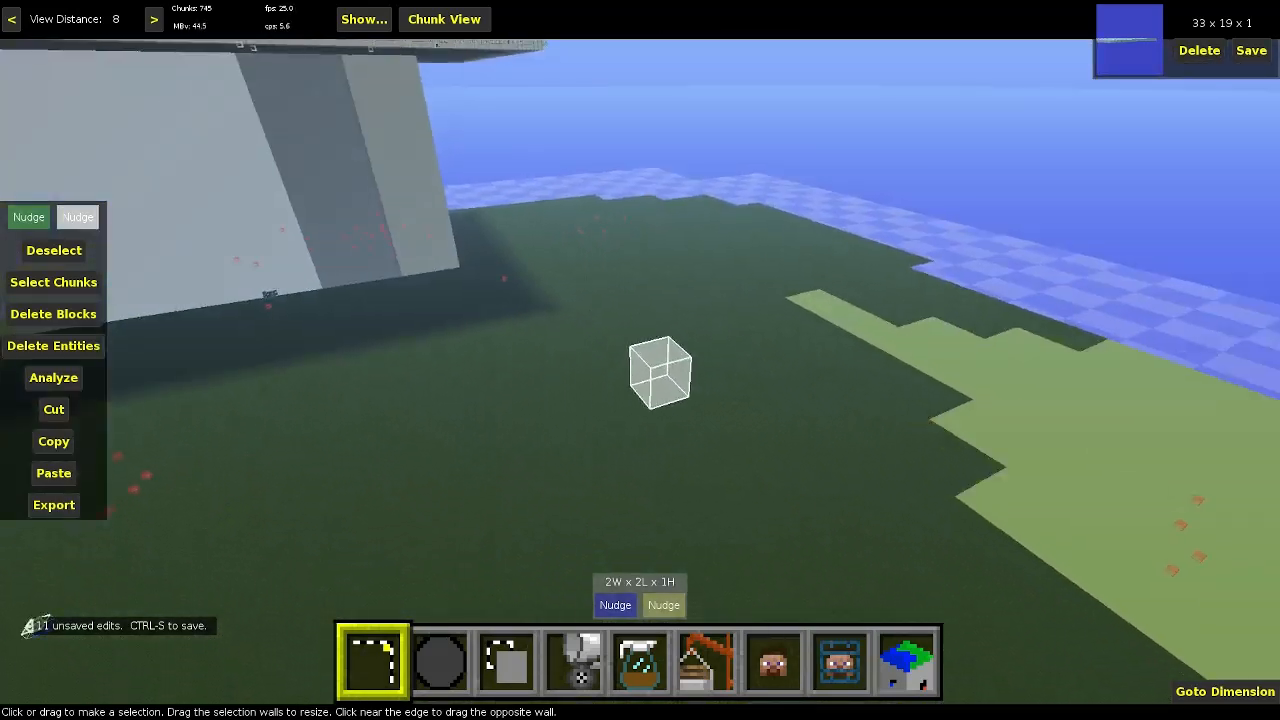
key("d")
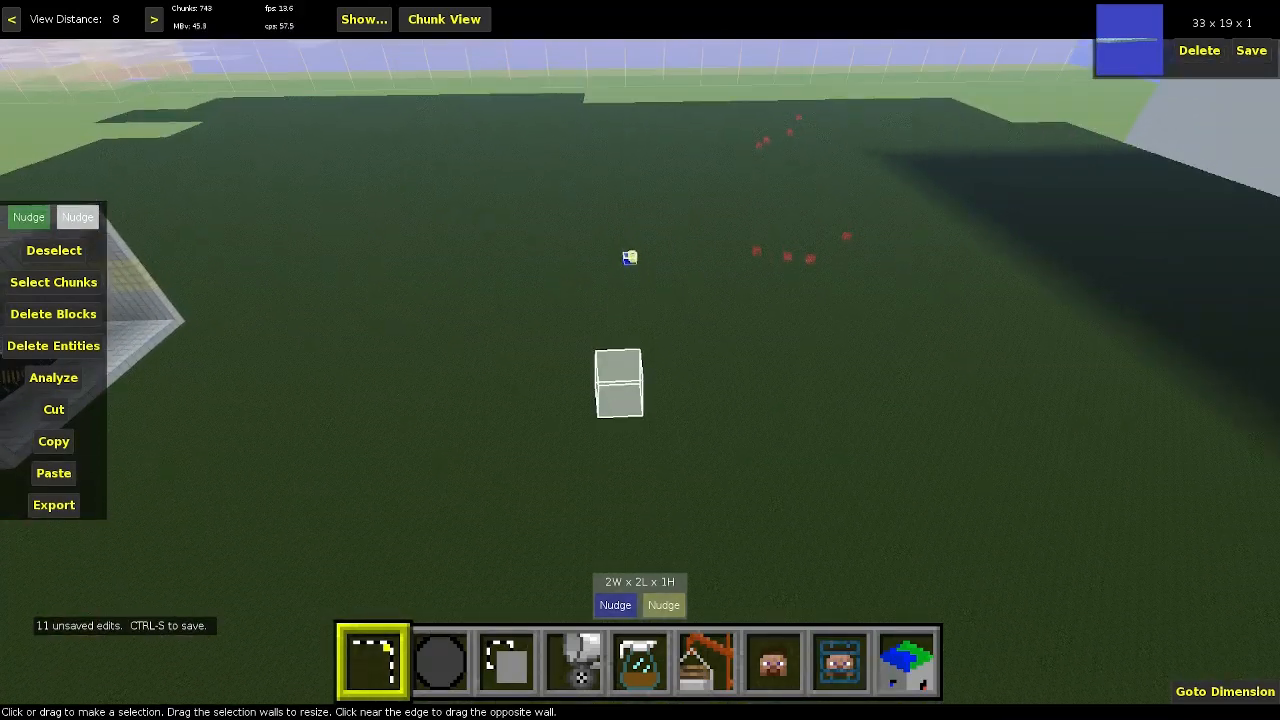
key("space")
right_click(791, 334)
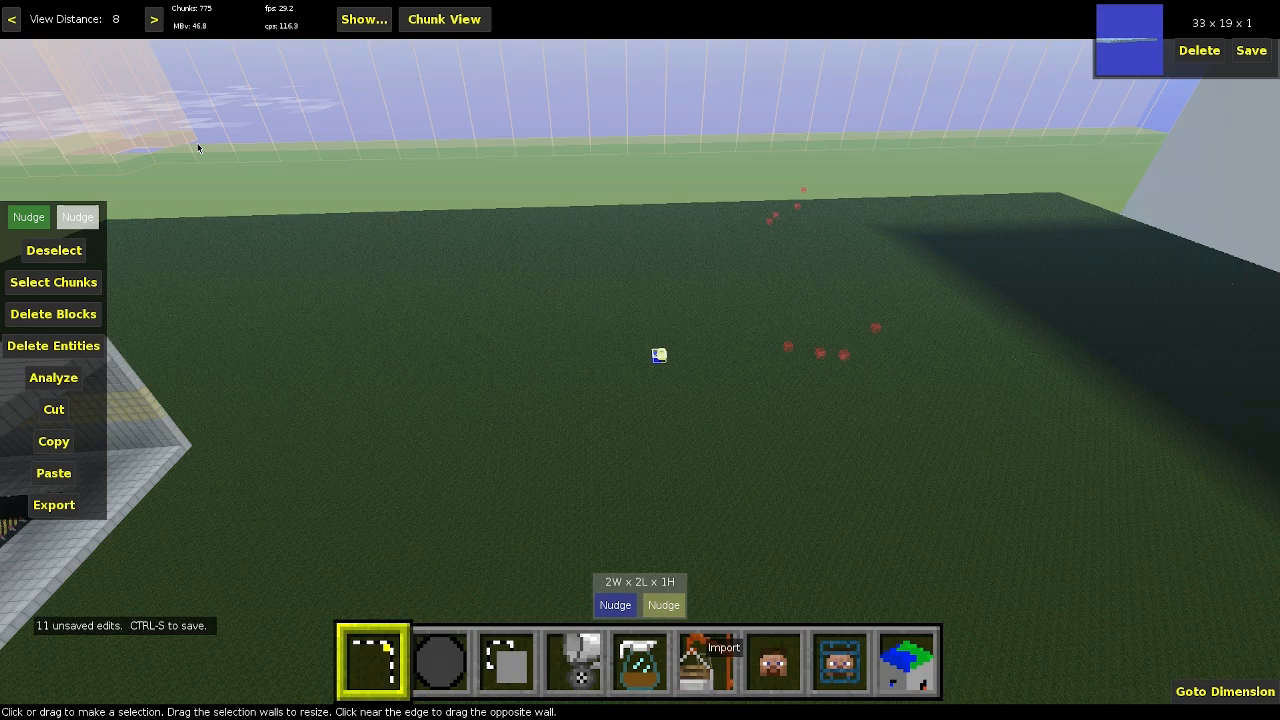
- Import the large pool structure and set its preview down on the grass around the small selection
key("ctrl+v")
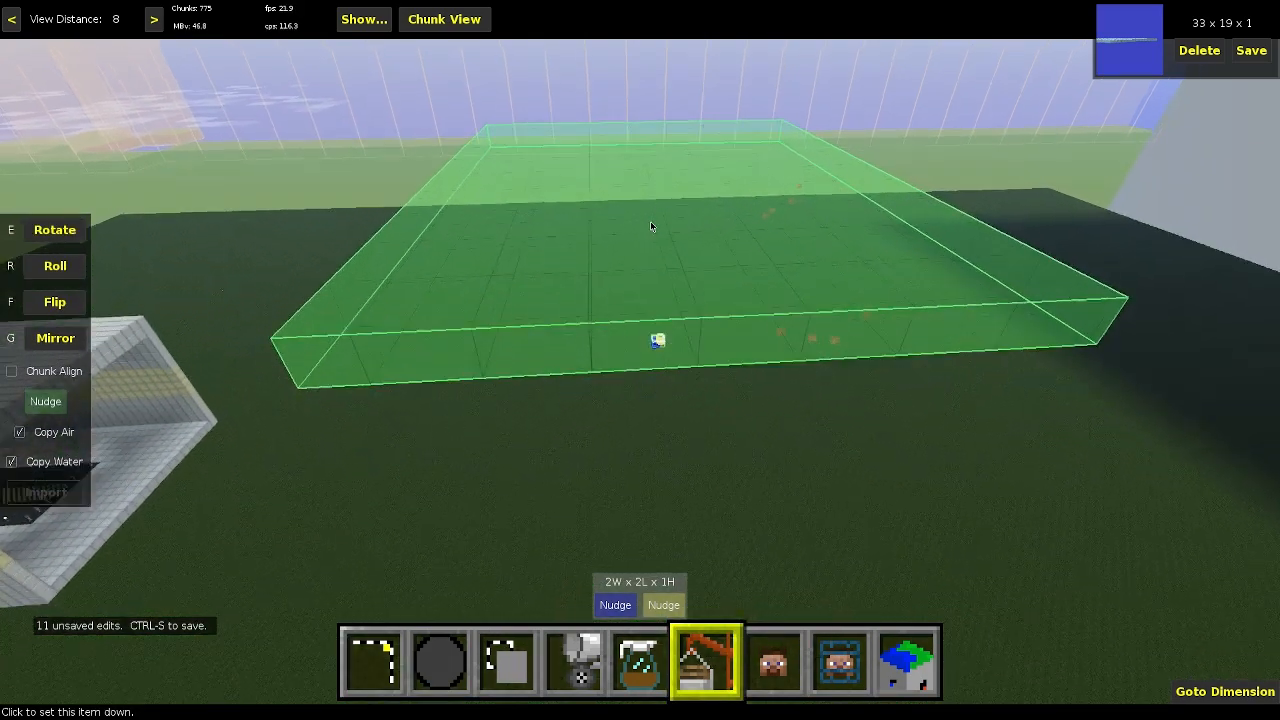
key("space")
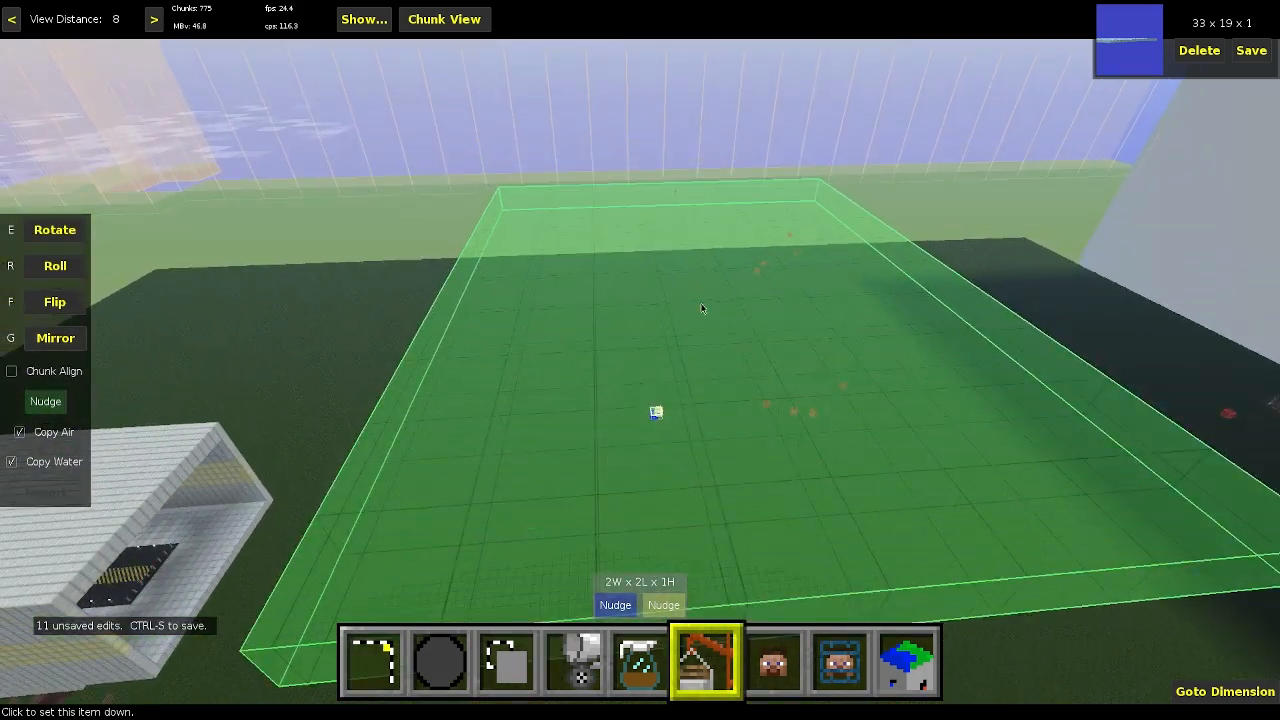
right_click(738, 421)
key("a")
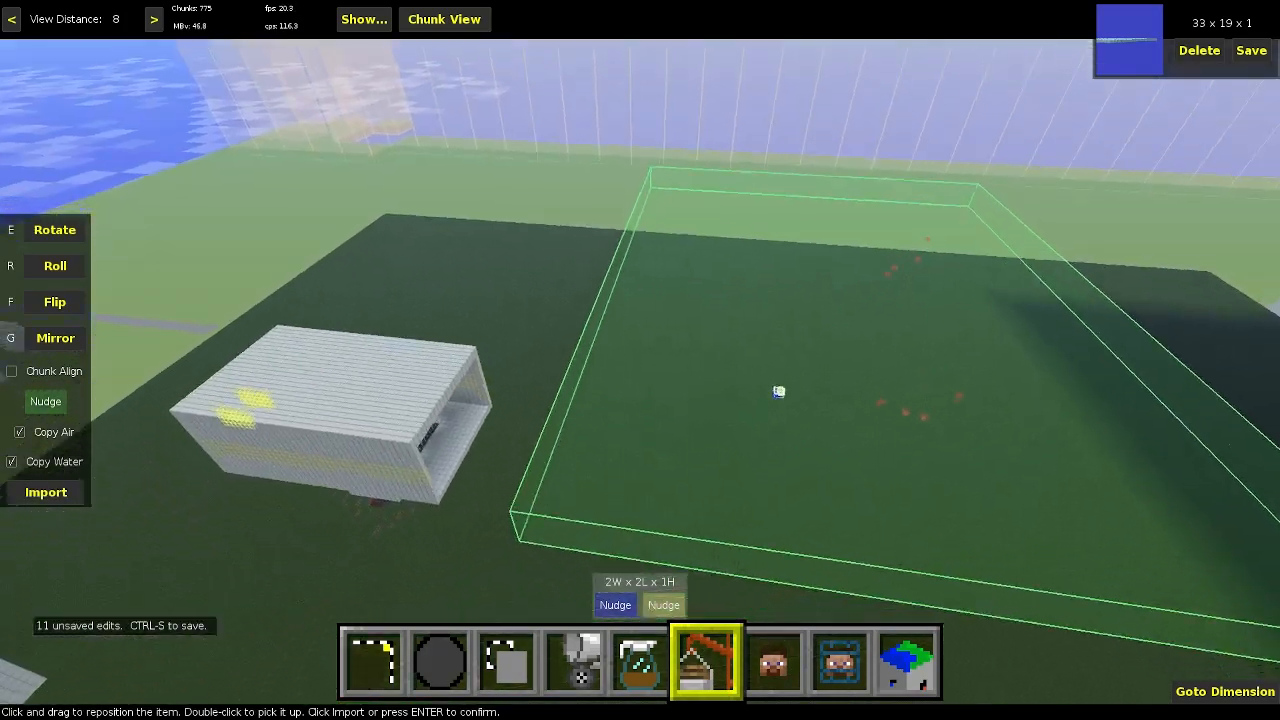
- Examine the imported pool structure from several sides and from above
key("shift")
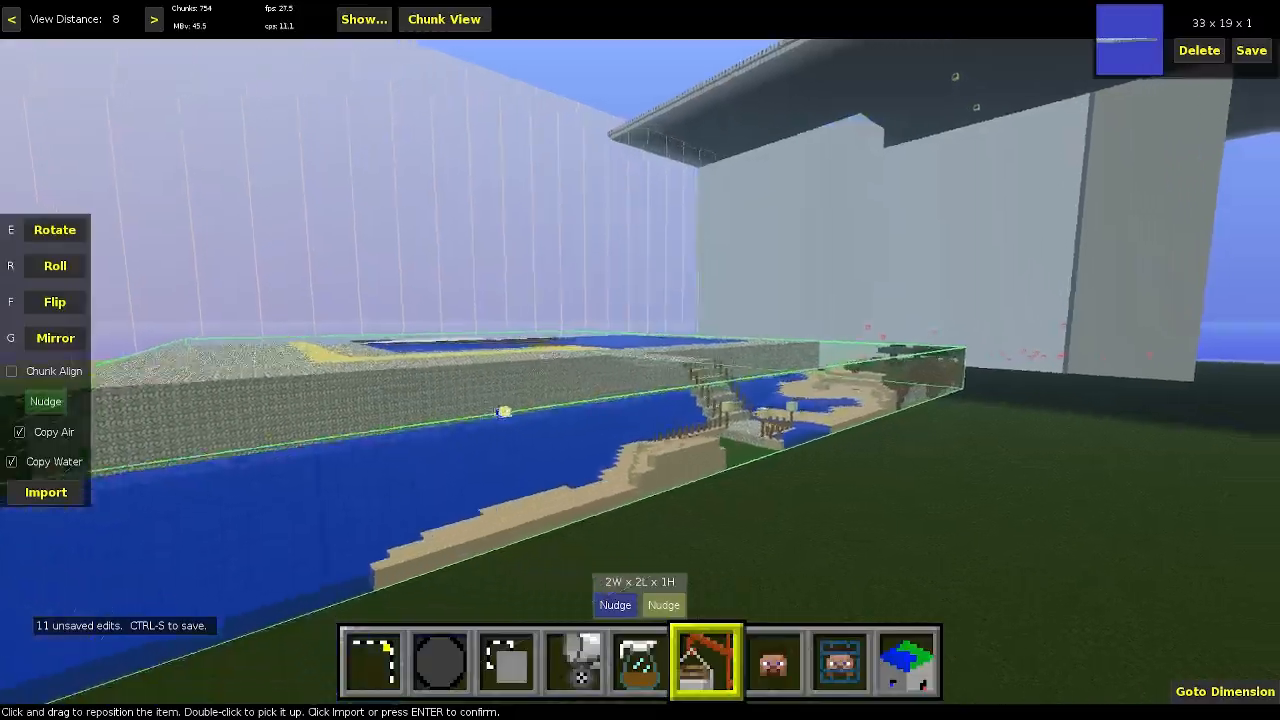
key("w")
key("space")
key("d")
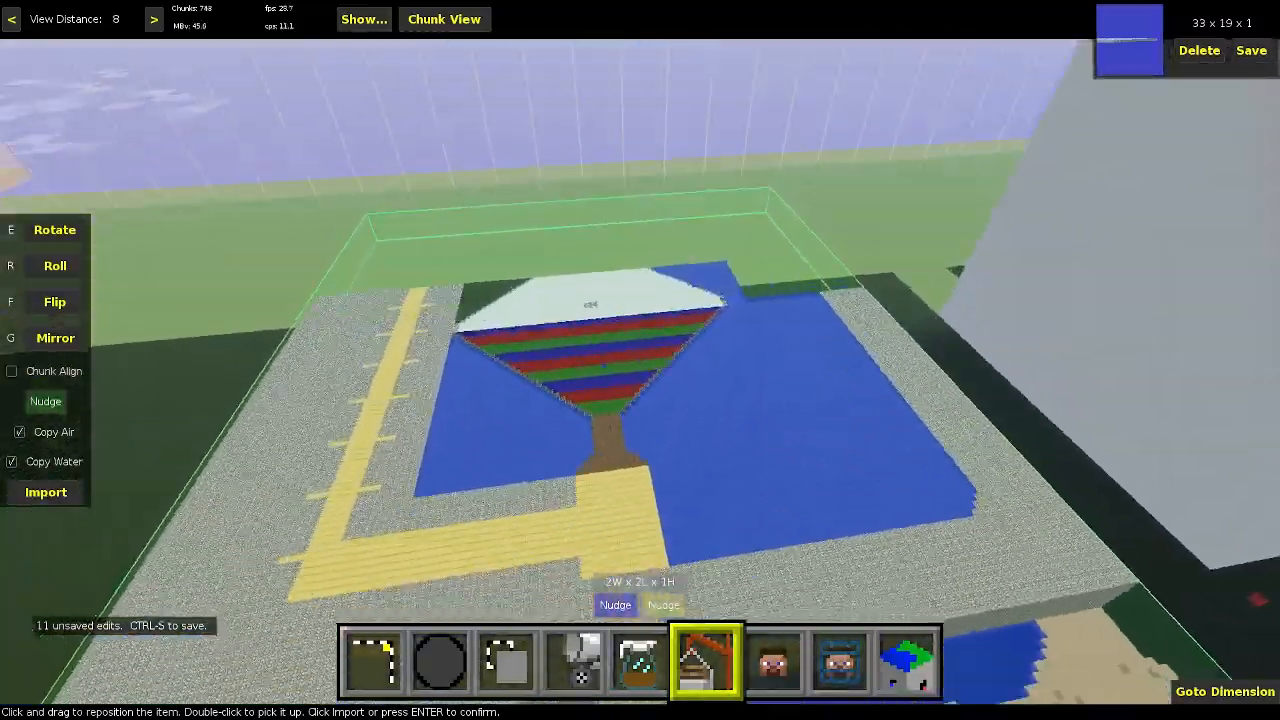
key("w")
key("s")
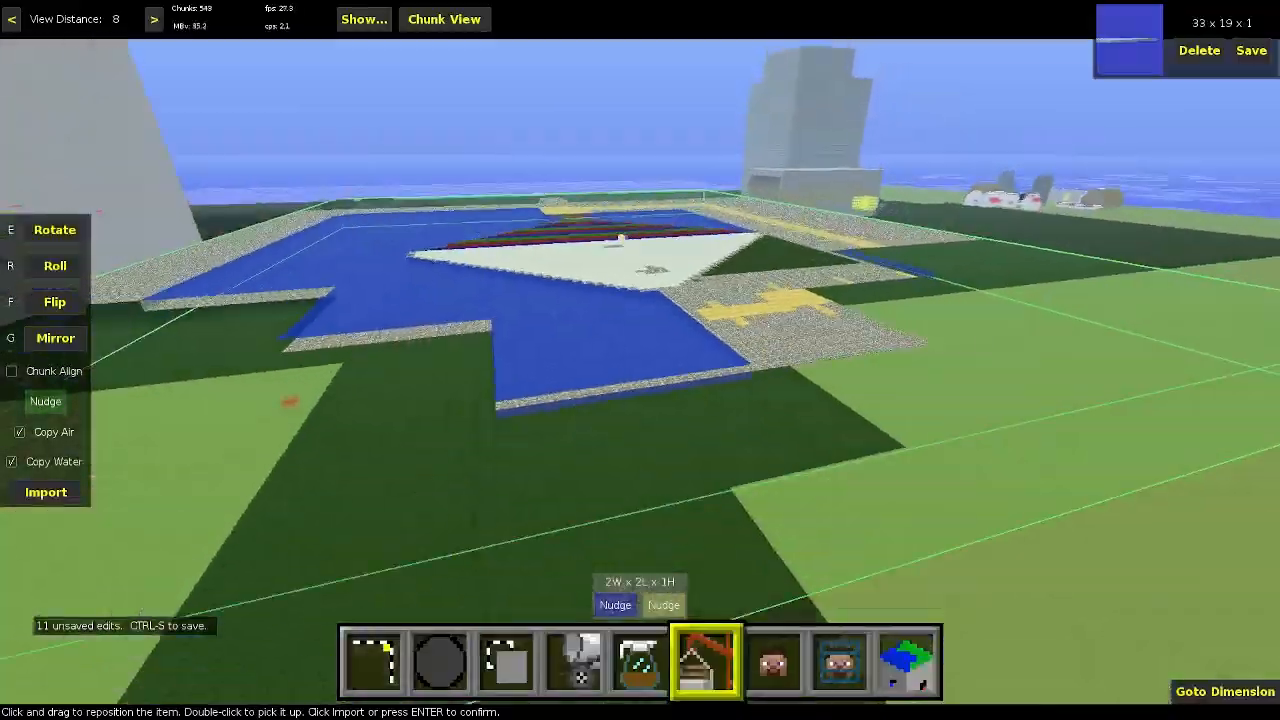
key("s")
key("d")
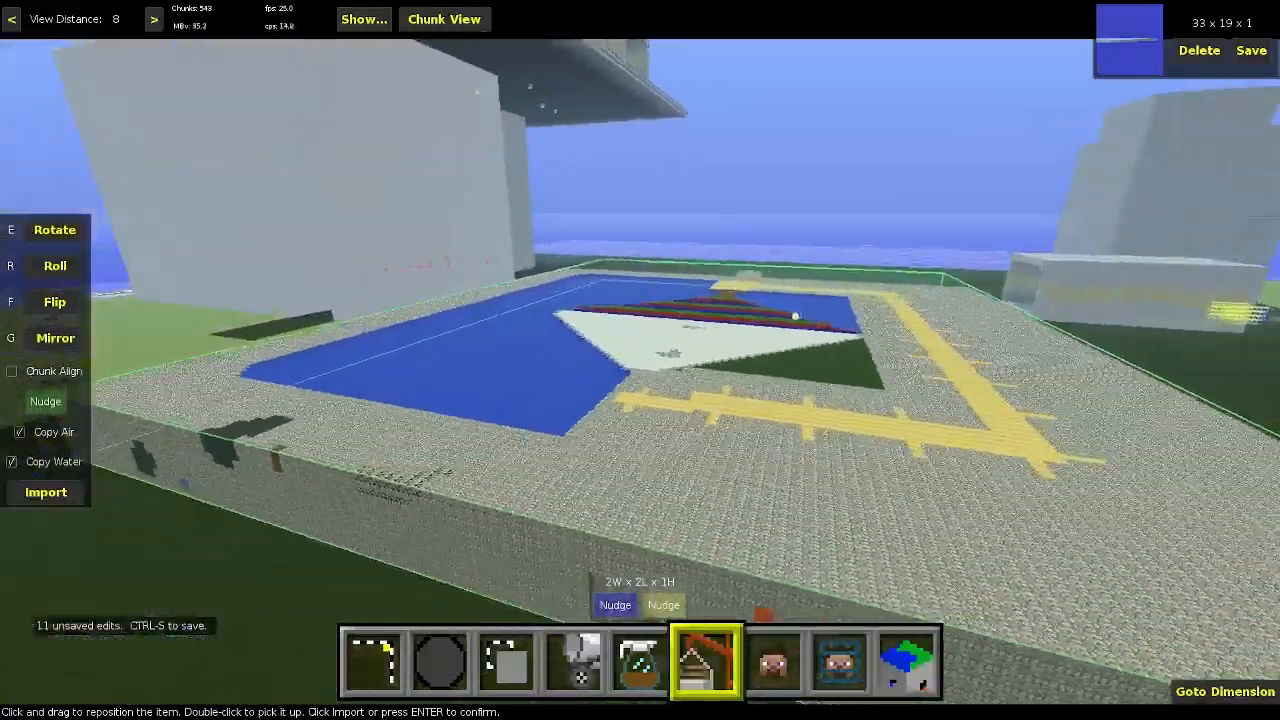
right_click(983, 580)
- Undo the last selection change, try positioning the copied diamond floor on the grass, and return to the Select tool without importing it
key("Escape")
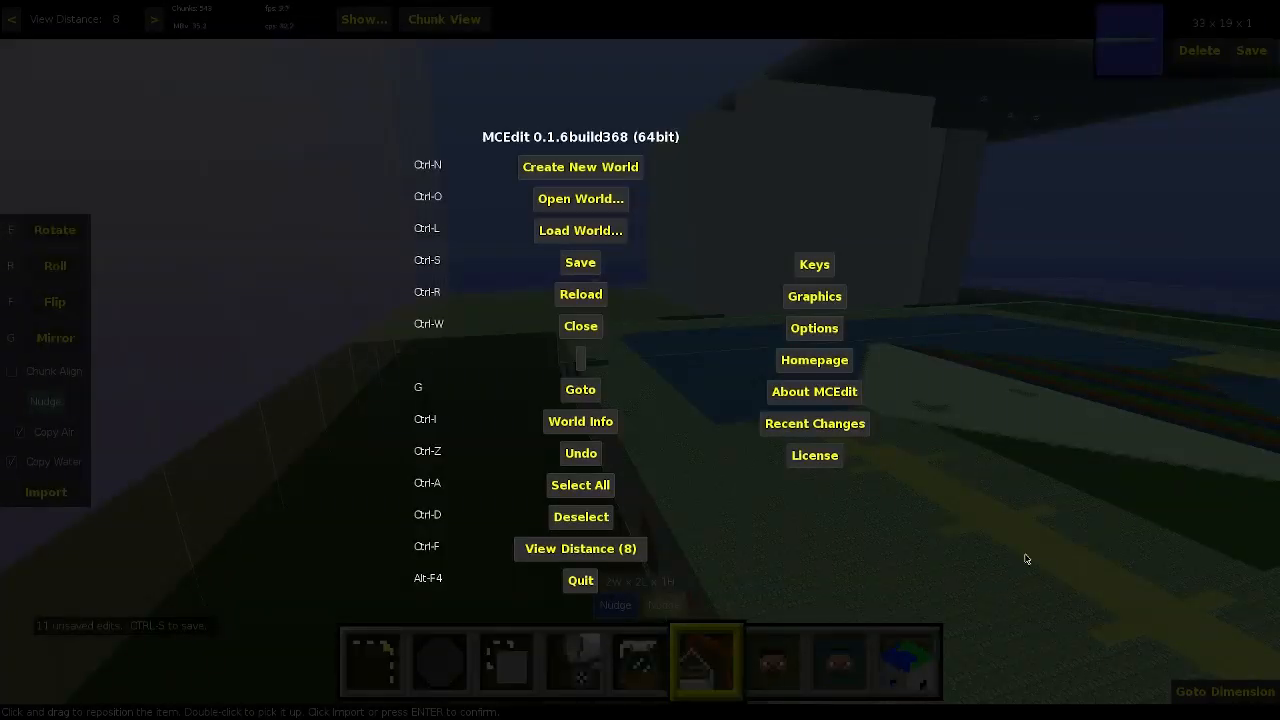
key("Escape")
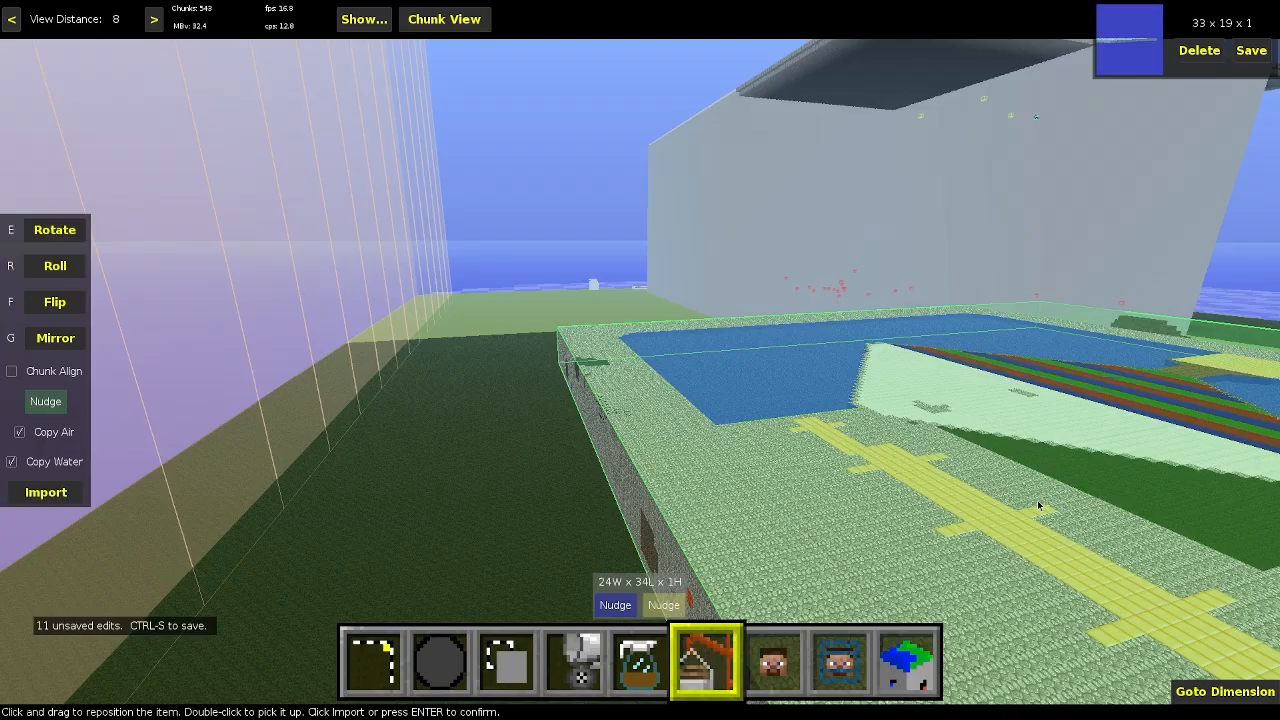
double_click(1025, 515)
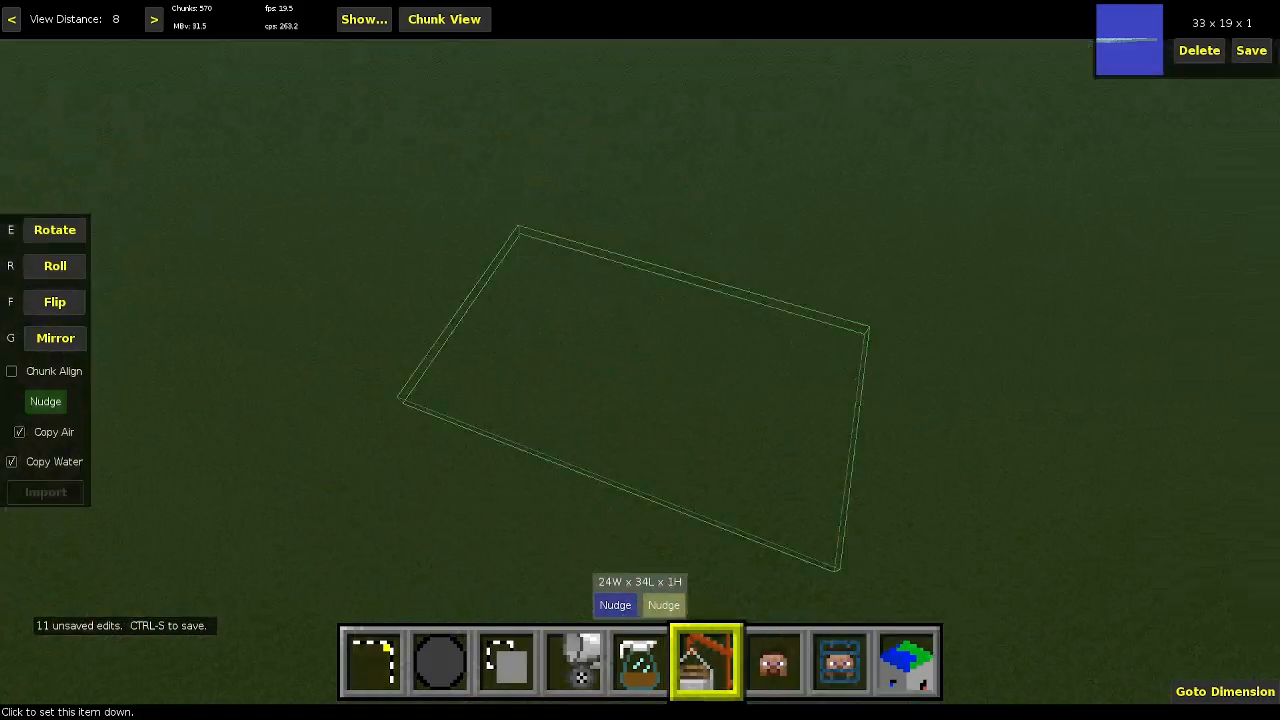
right_click(1151, 529)
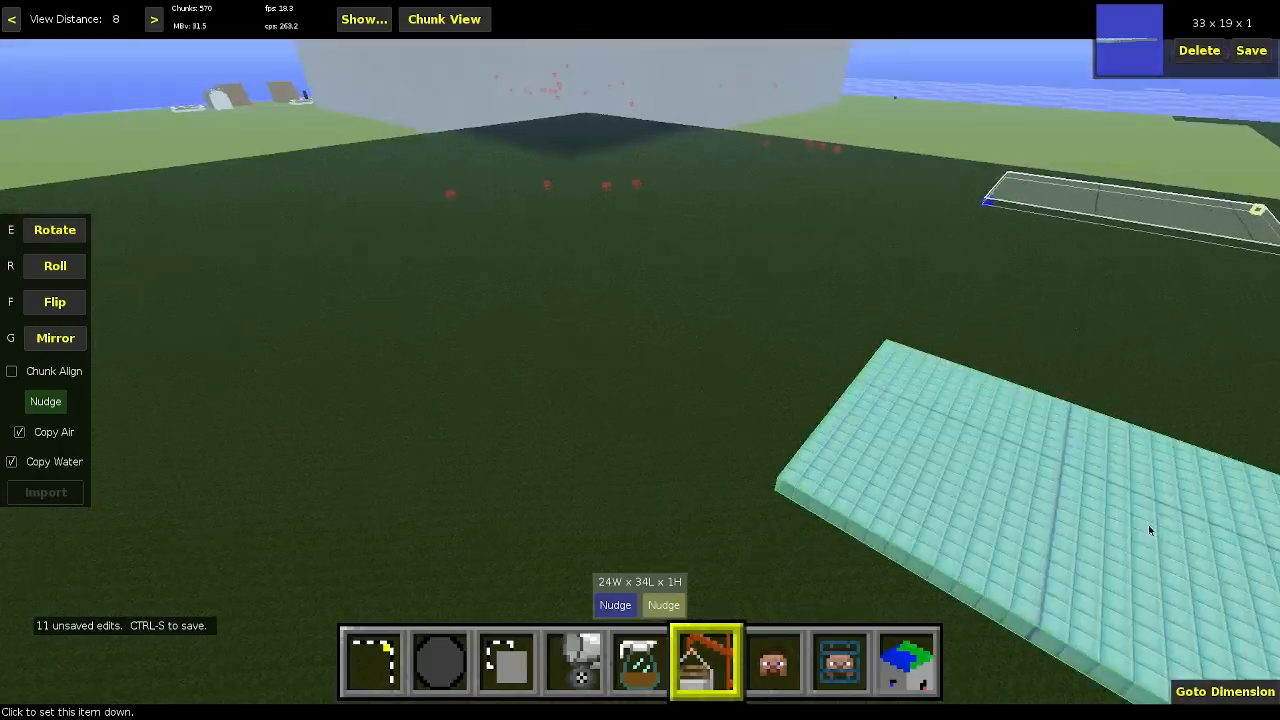
key("1")
- Replace the large grass selection with a single block on the nearby grass
right_click(1108, 486)
key("w")
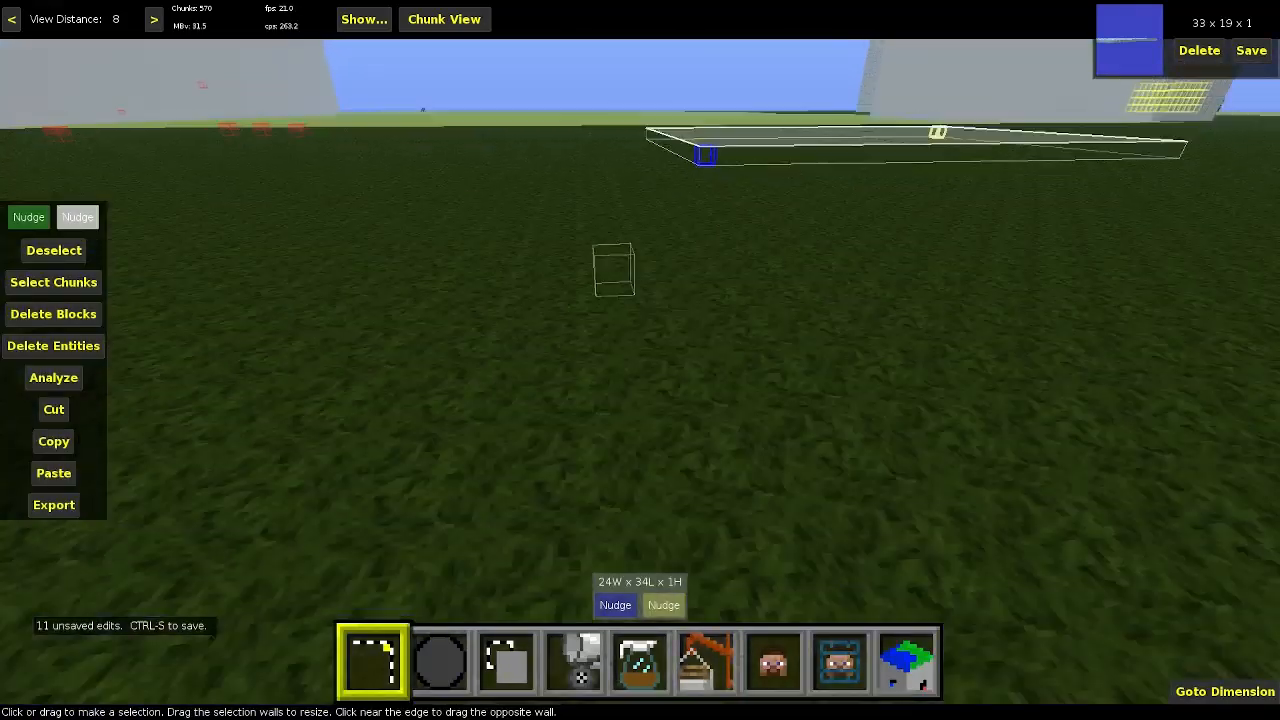
key("space")
right_click(1040, 462)
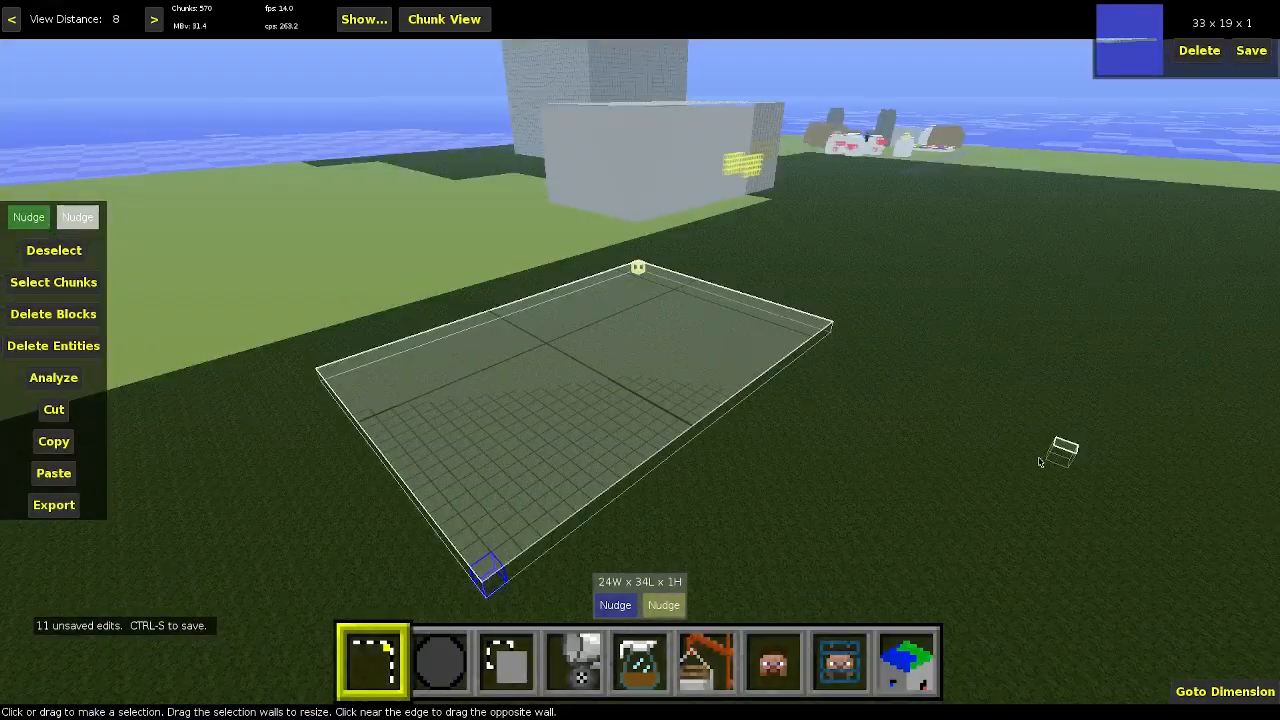
left_click(1039, 486)
right_click(1007, 471)
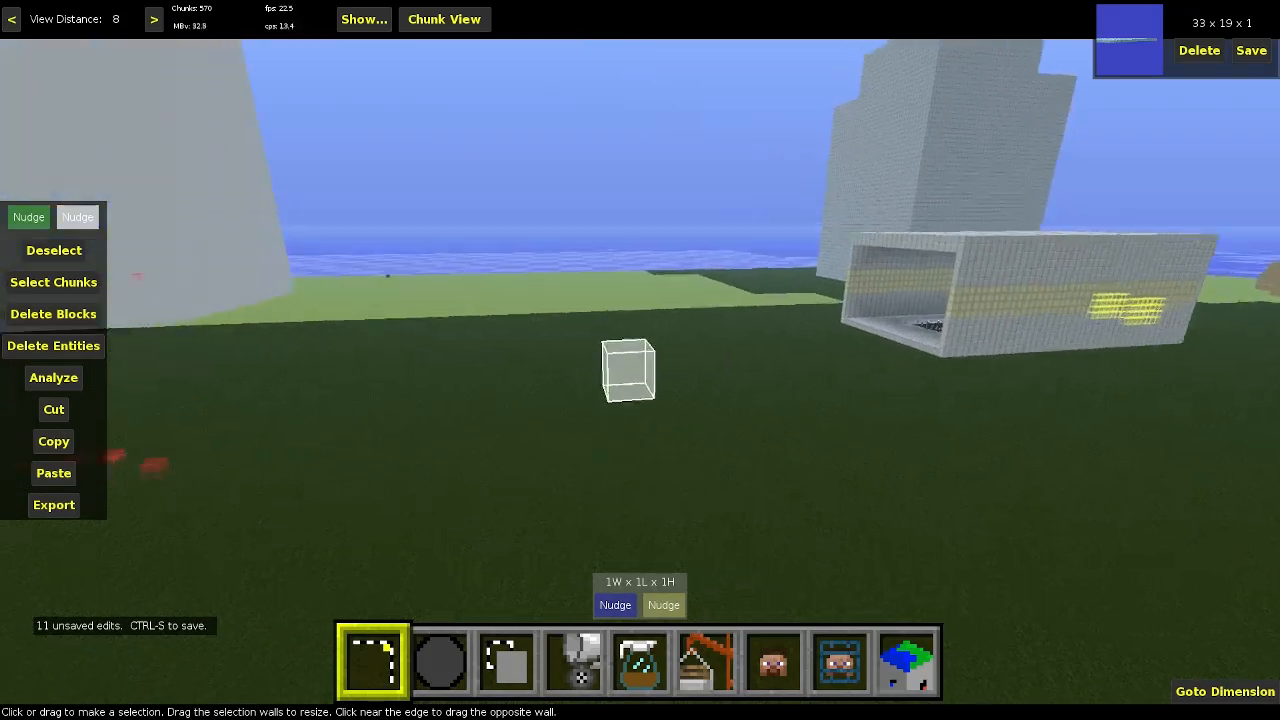
- Select the entire hangar building from a lower outer corner to the opposite upper corner, as a 23 × 42 × 15 block region
right_click(631, 492)
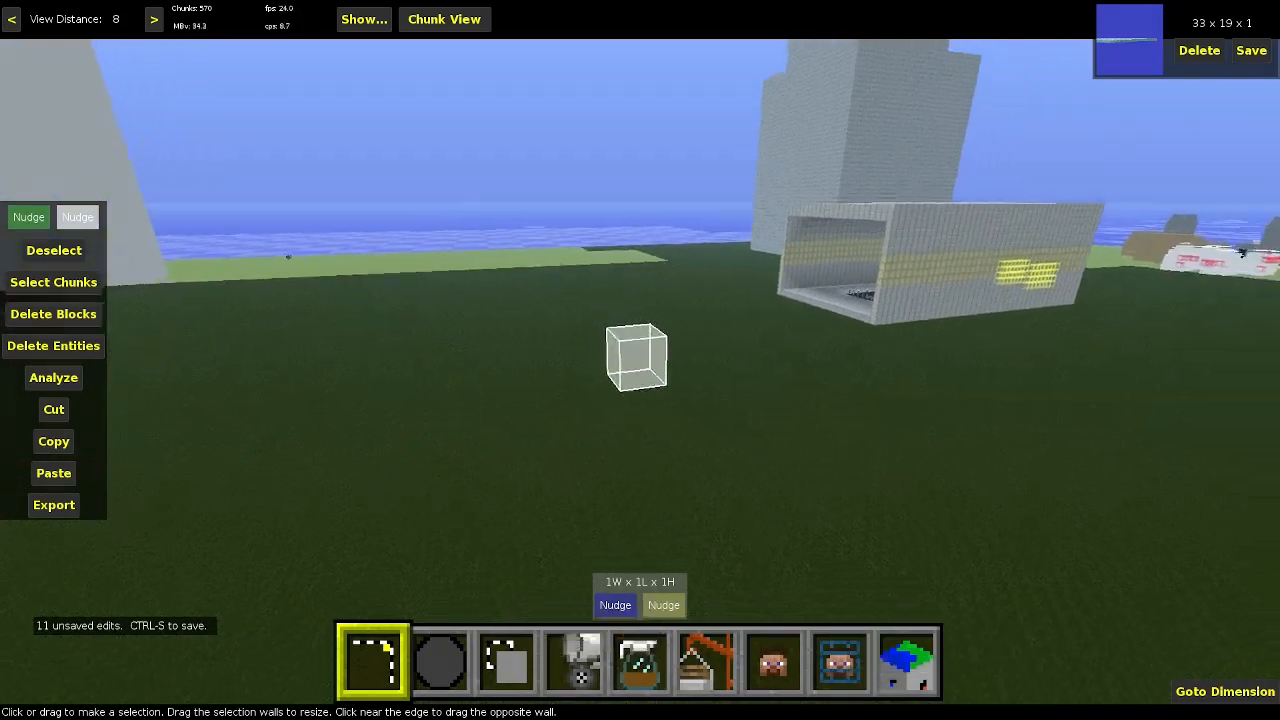
key("a")
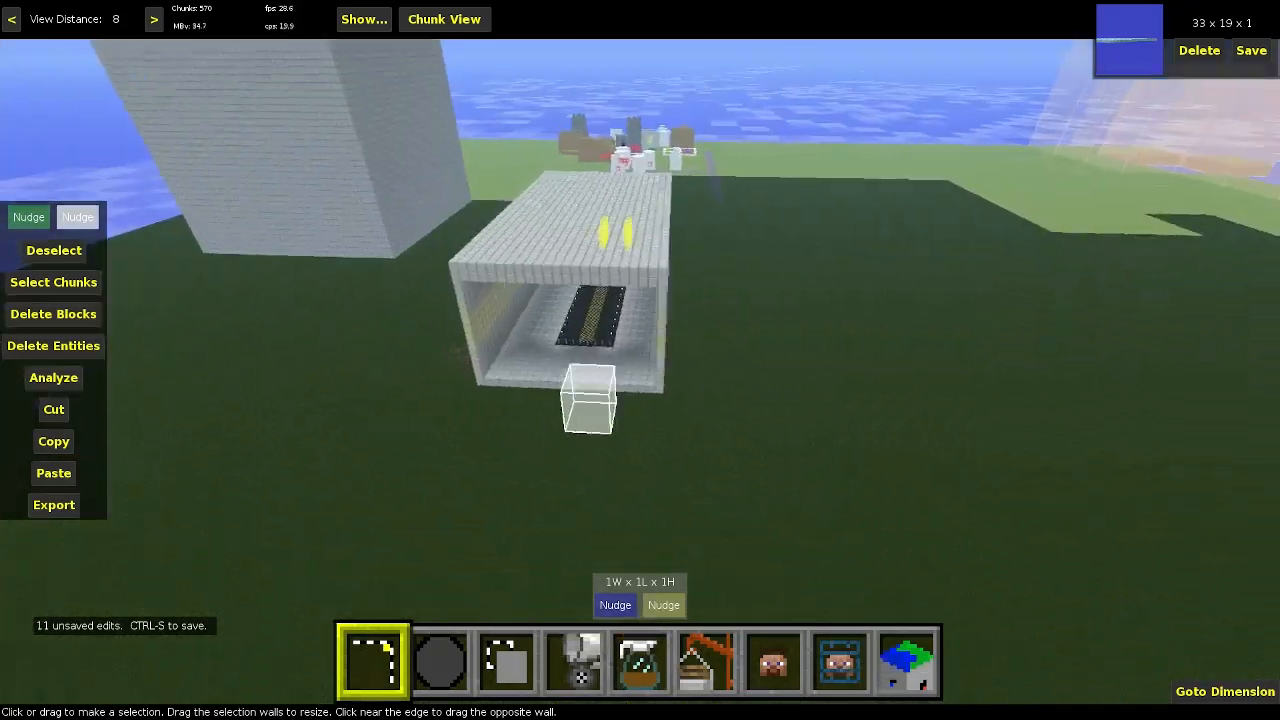
key("w")
right_click(619, 481)
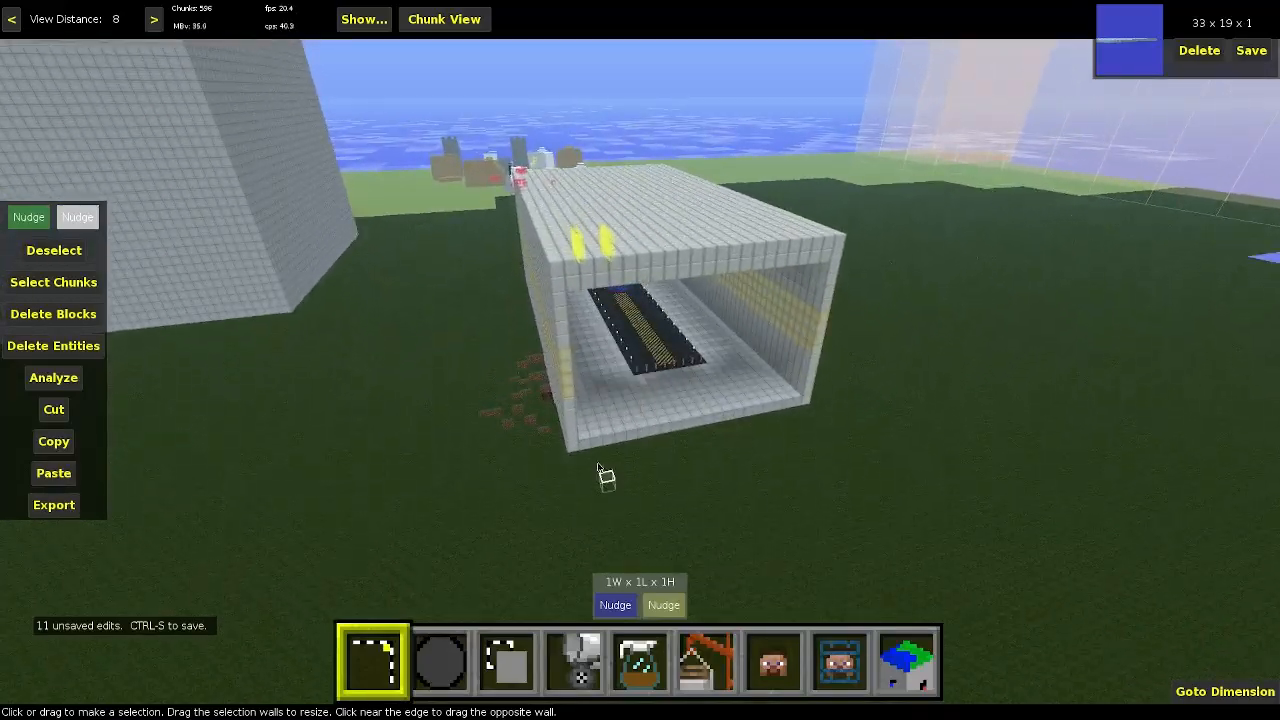
left_click(576, 446)
right_click(576, 446)
key("space")
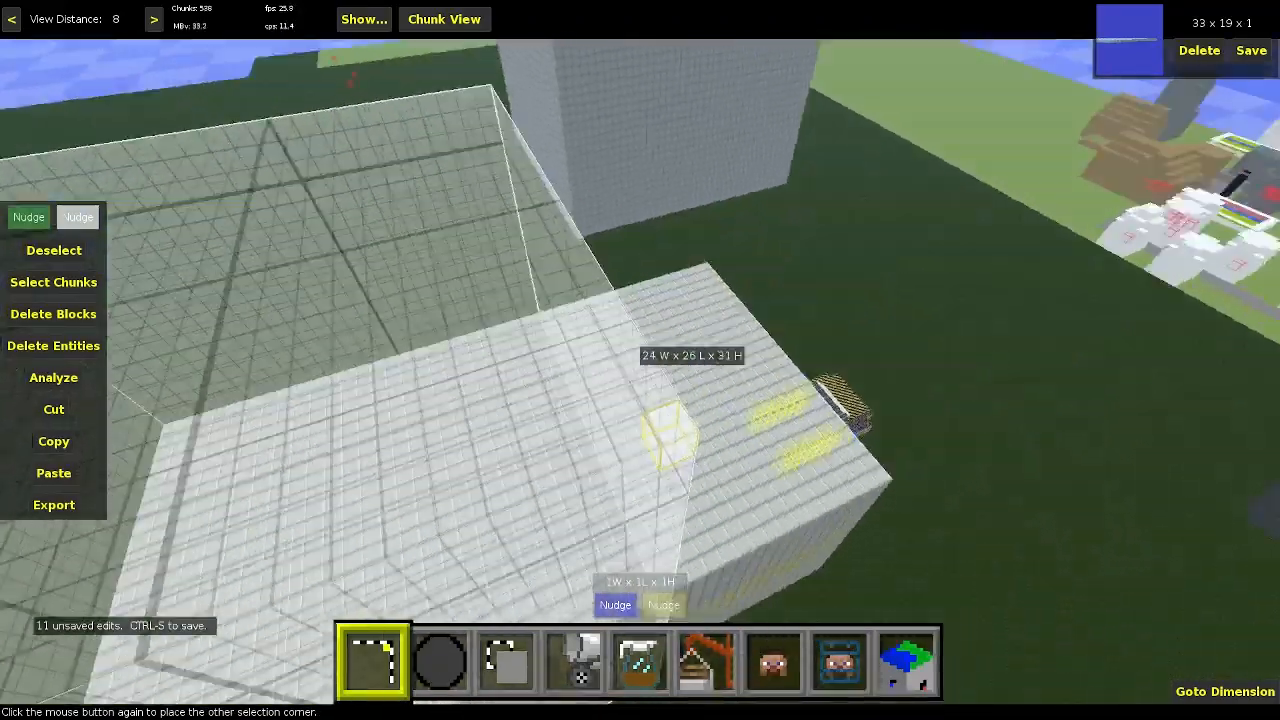
key("shift")
right_click(603, 447)
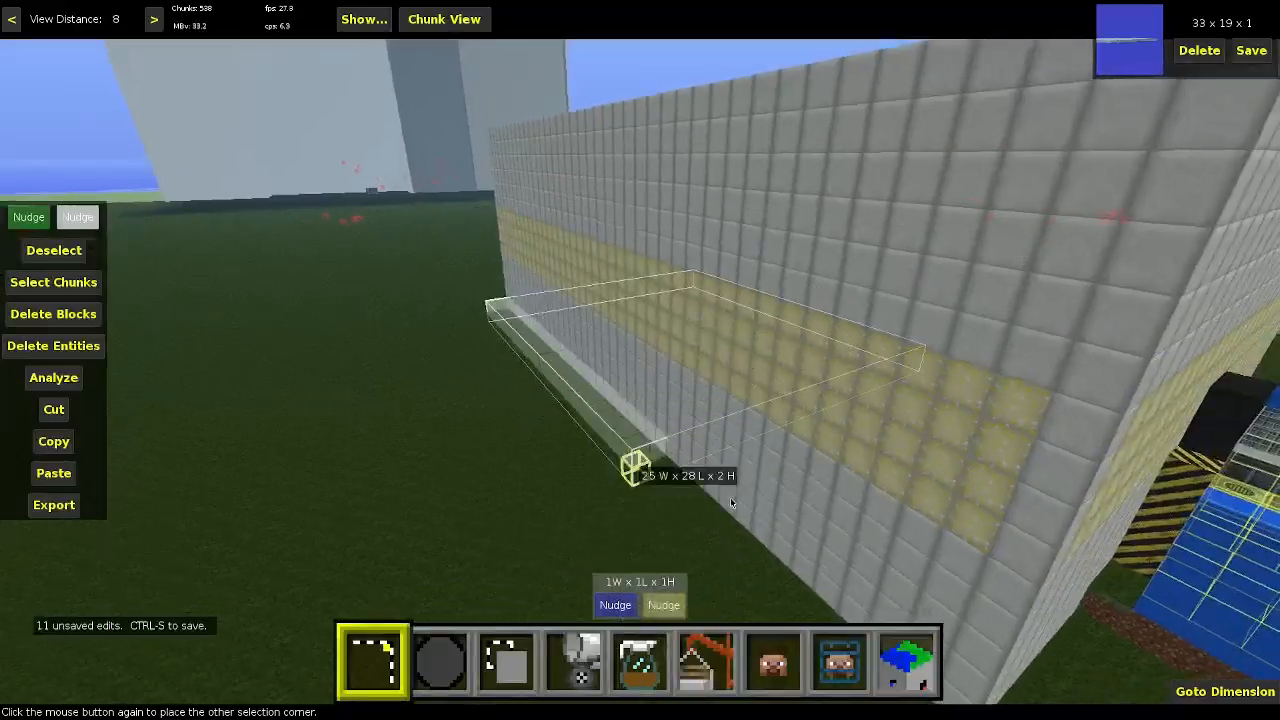
key("s")
key("d")
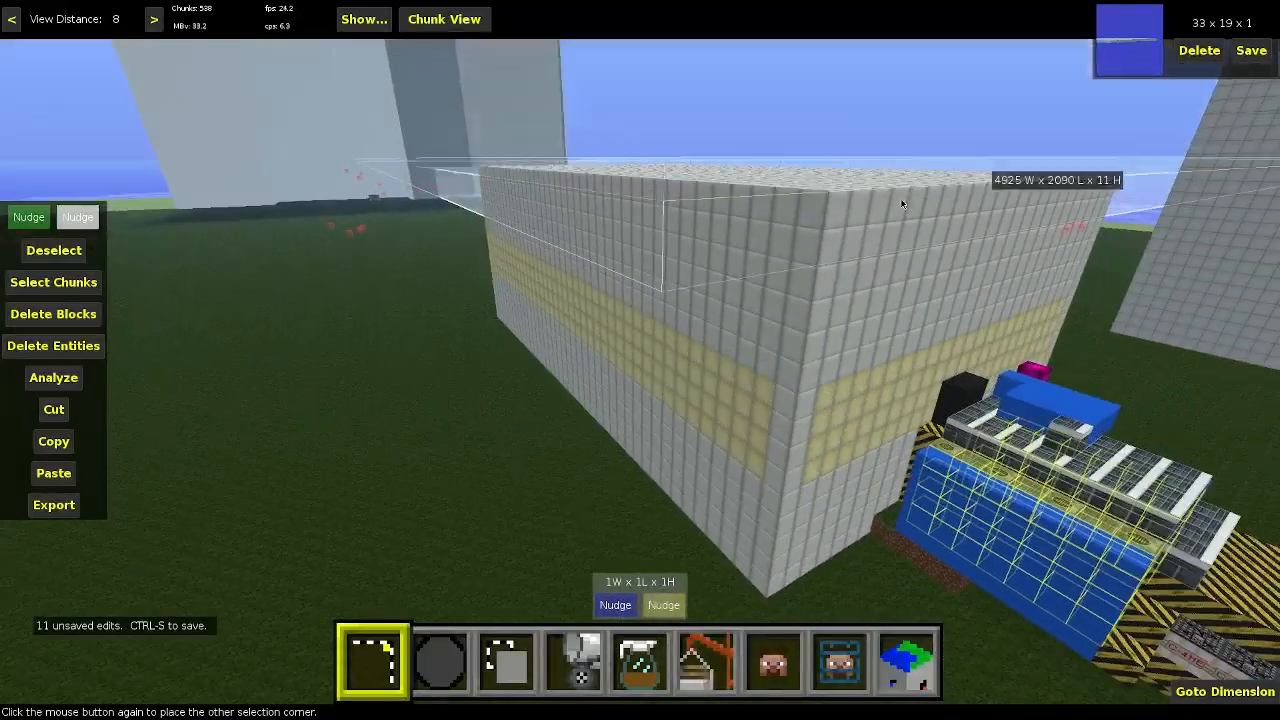
left_click(837, 207)
right_click(837, 207)
- Check the selection around the hangar from inside and above, and export the selected building
key("w")
key("space")
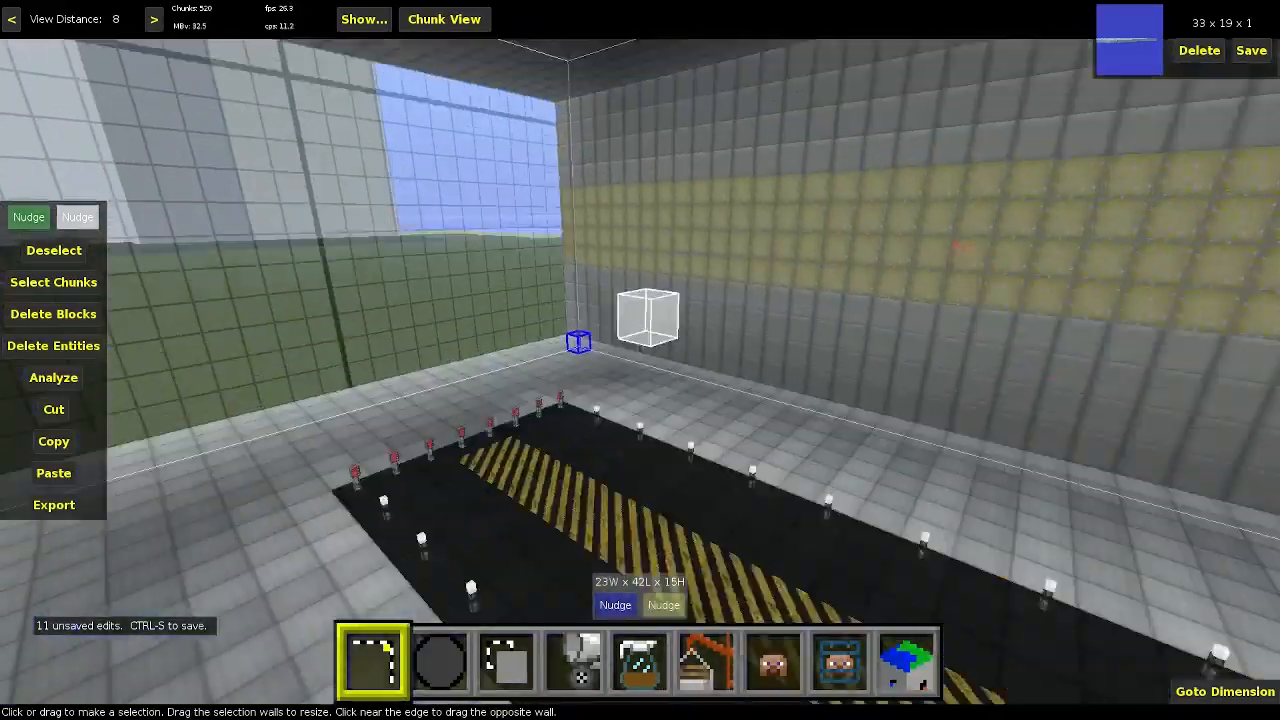
key("space")
key("s")
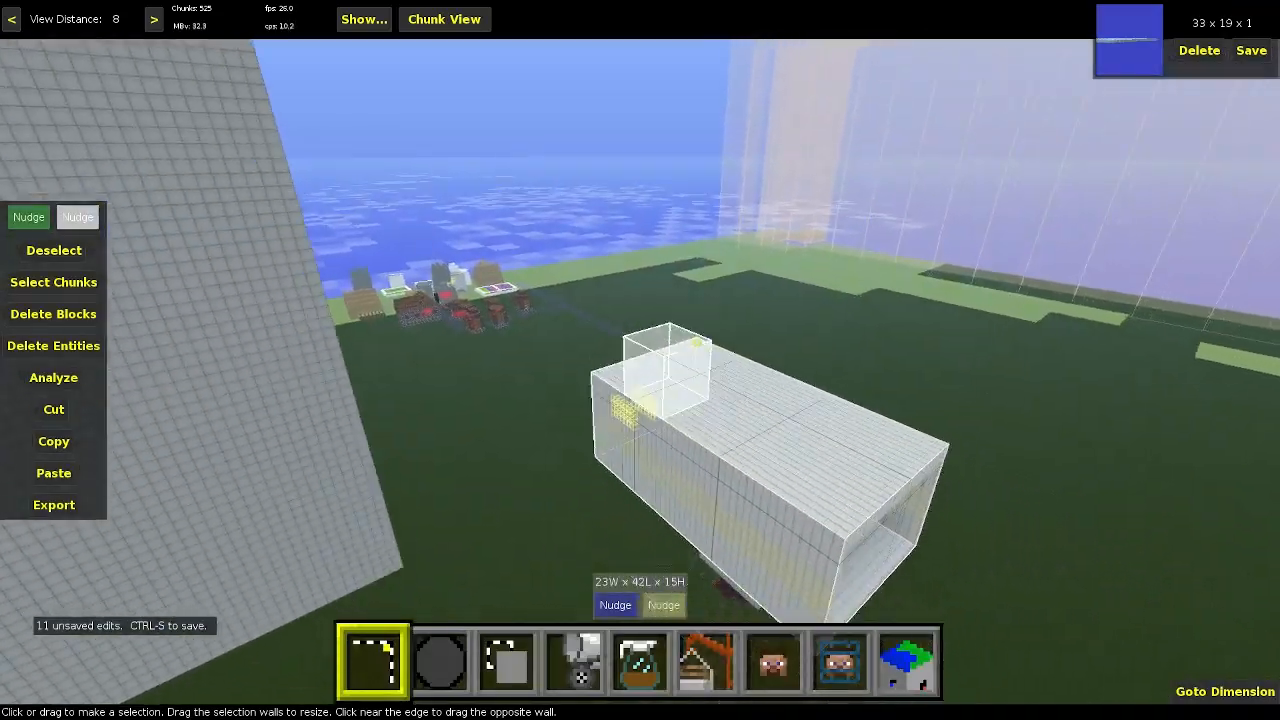
right_click(837, 206)
key("d")
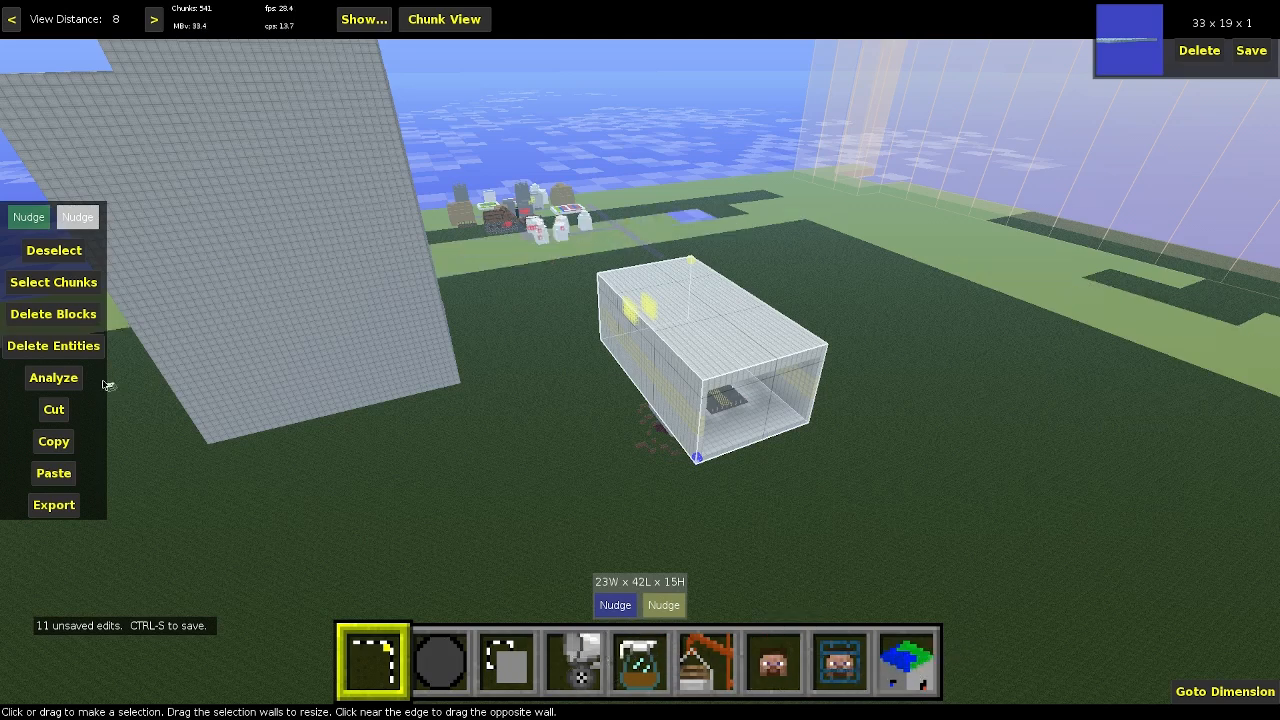
left_click(55, 506)
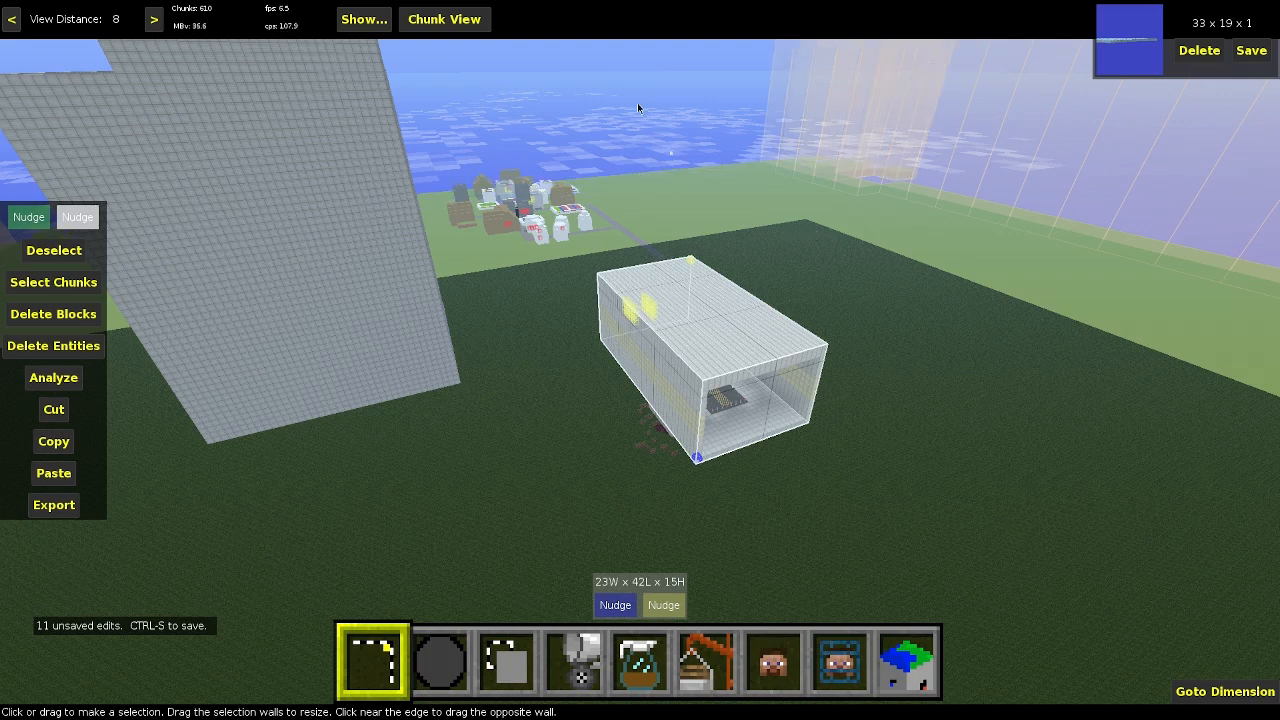
- Replace the hangar selection with a 3 × 3 × 1 block patch on the grass
left_click(881, 357)
right_click(881, 357)
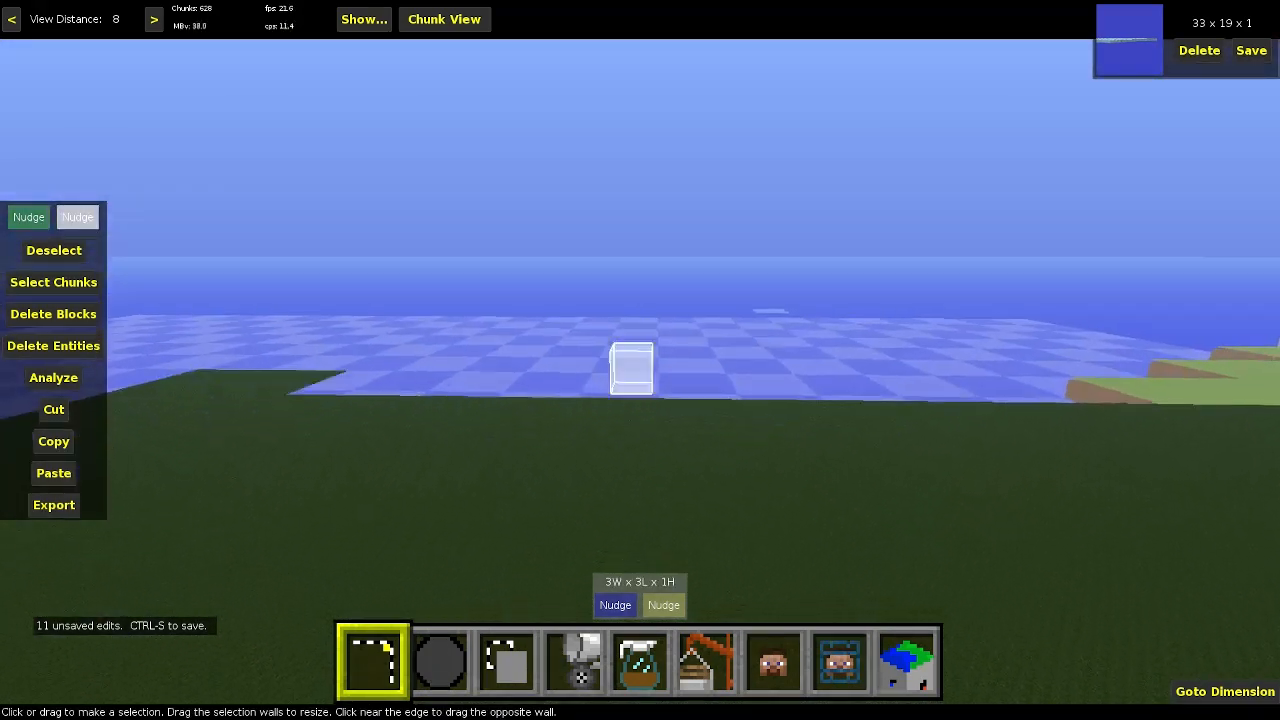
right_click_drag(632, 368, 867, 344)
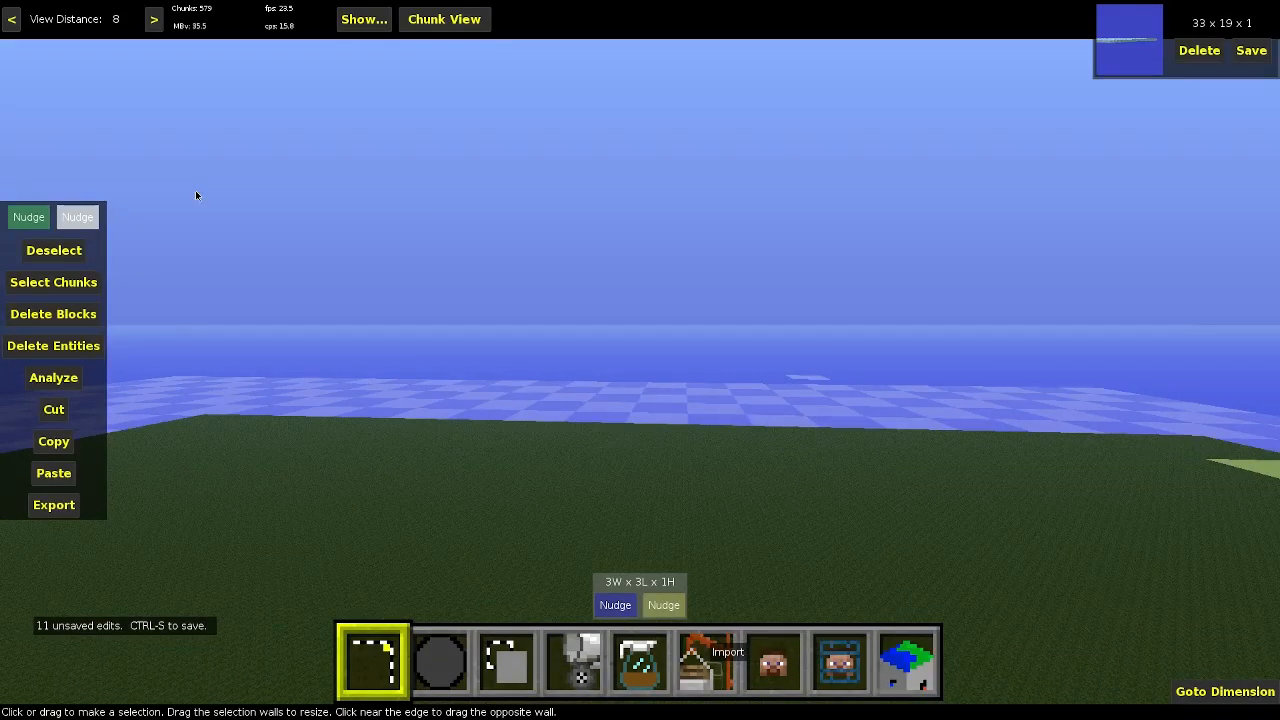
- Bring in the hangar for import and set its preview down on the open grass
key("ctrl+v")
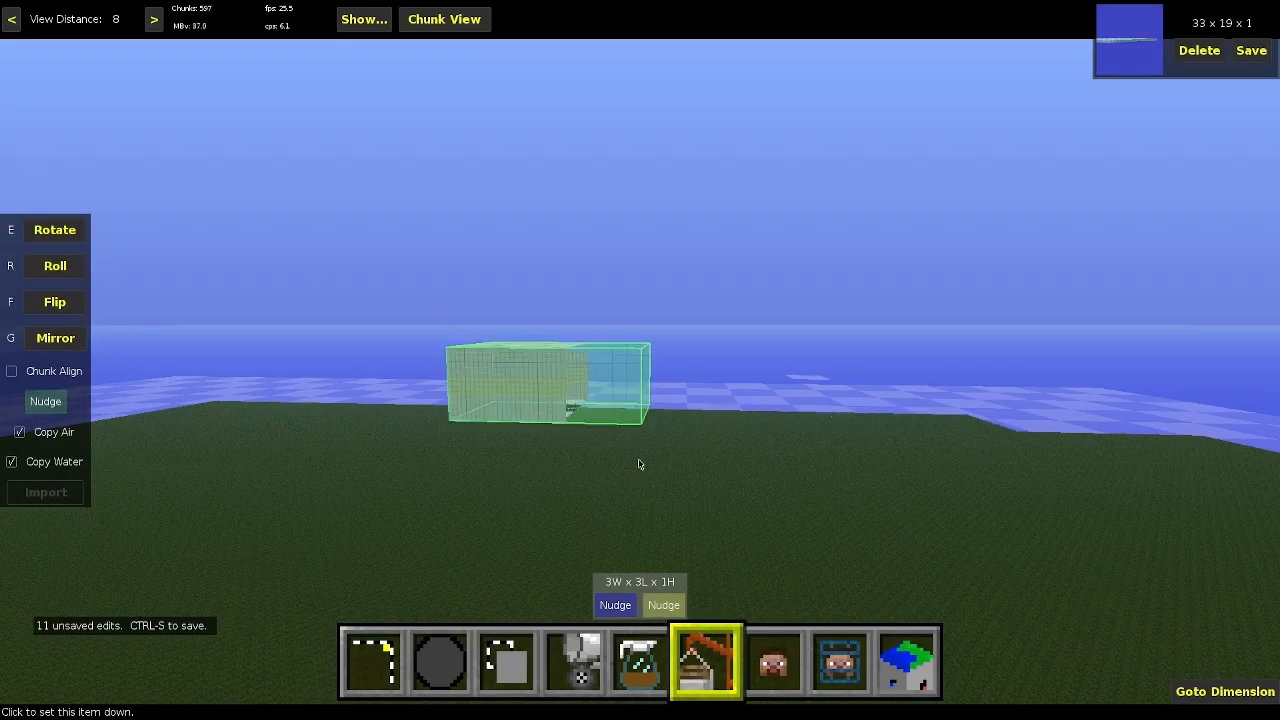
key("a")
key("w")
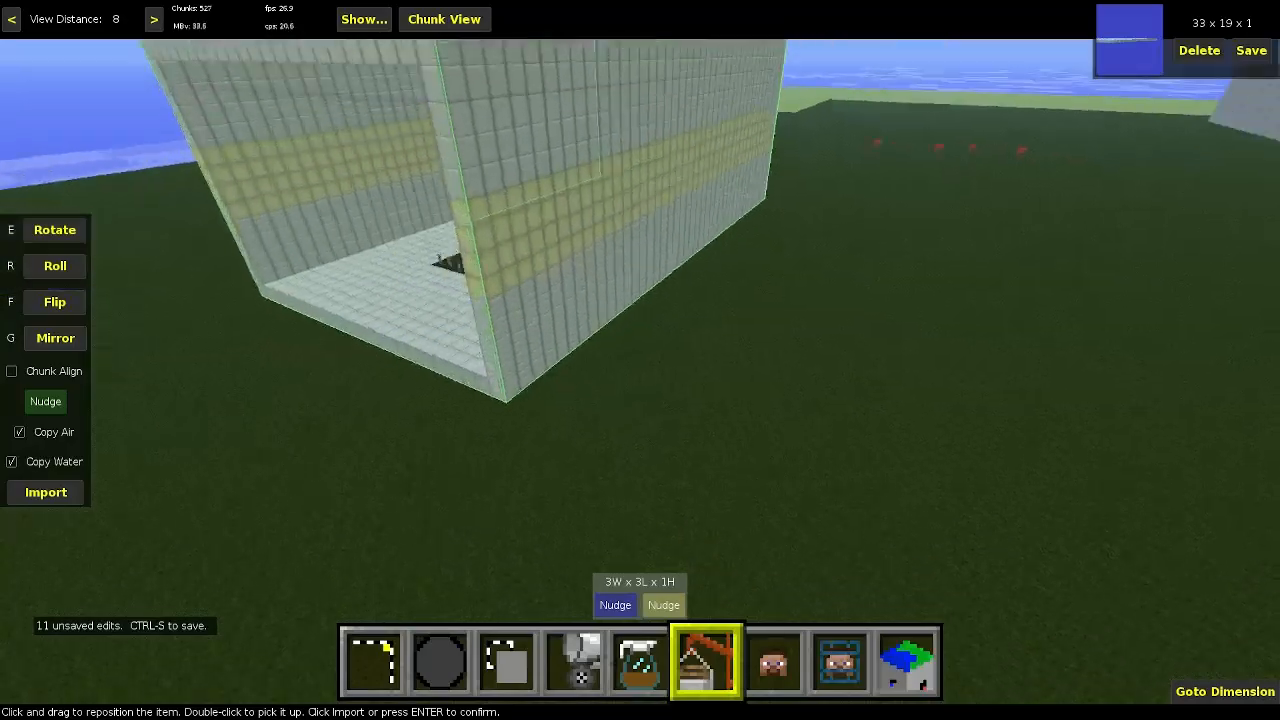
- Examine the hangar preview from the inside, including the aircraft and runway, and from the outside
key("space")
key("a")
key("w")
key("shift")
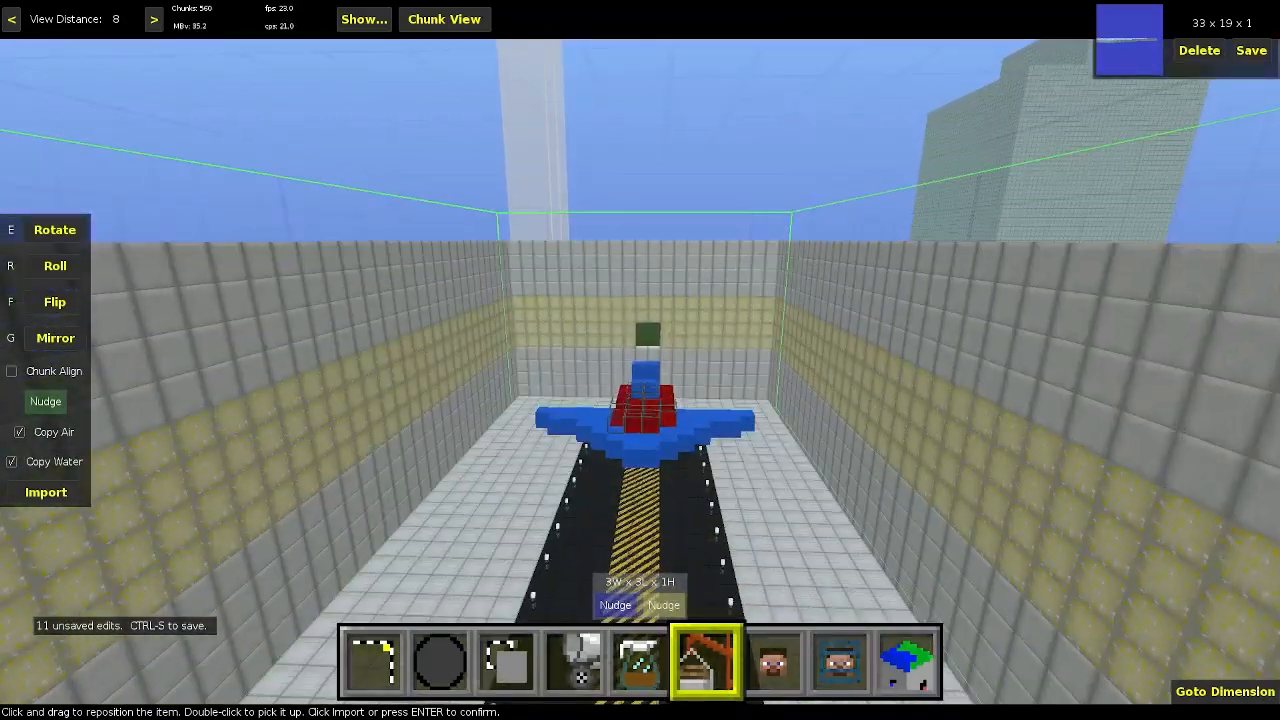
key("s")
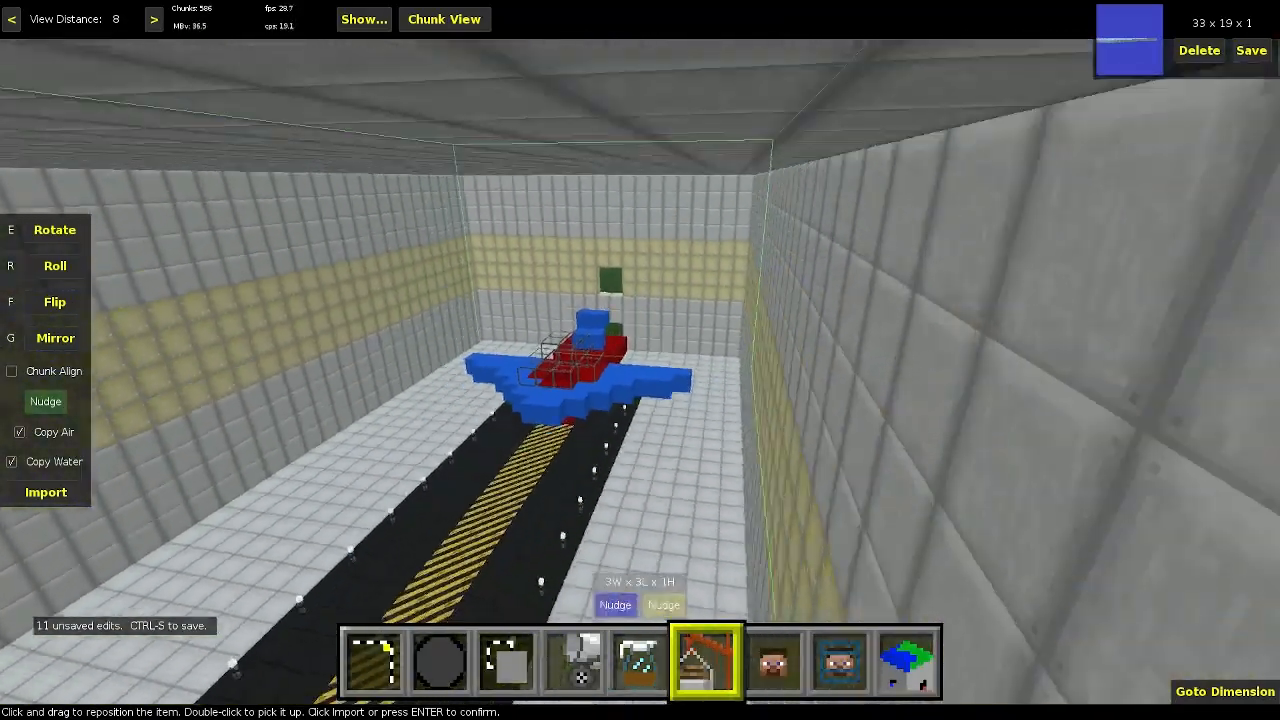
key("space")
key("w")
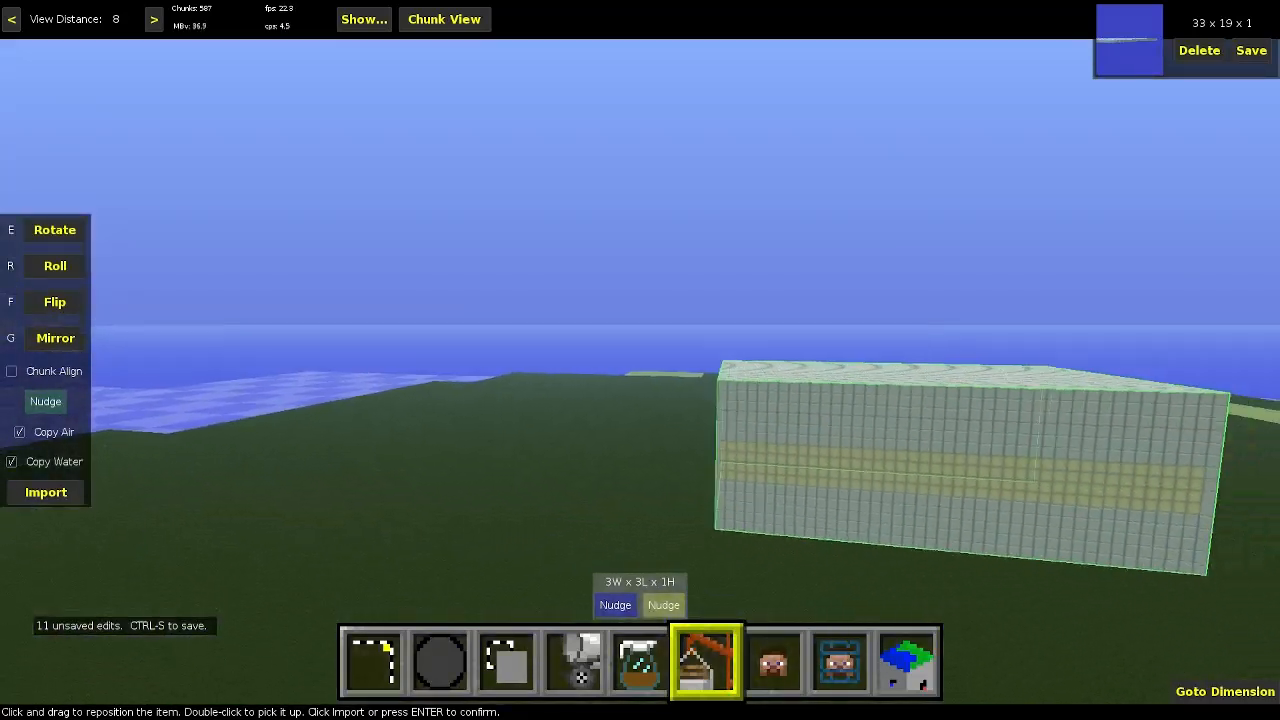
key("s")
right_click(705, 552)
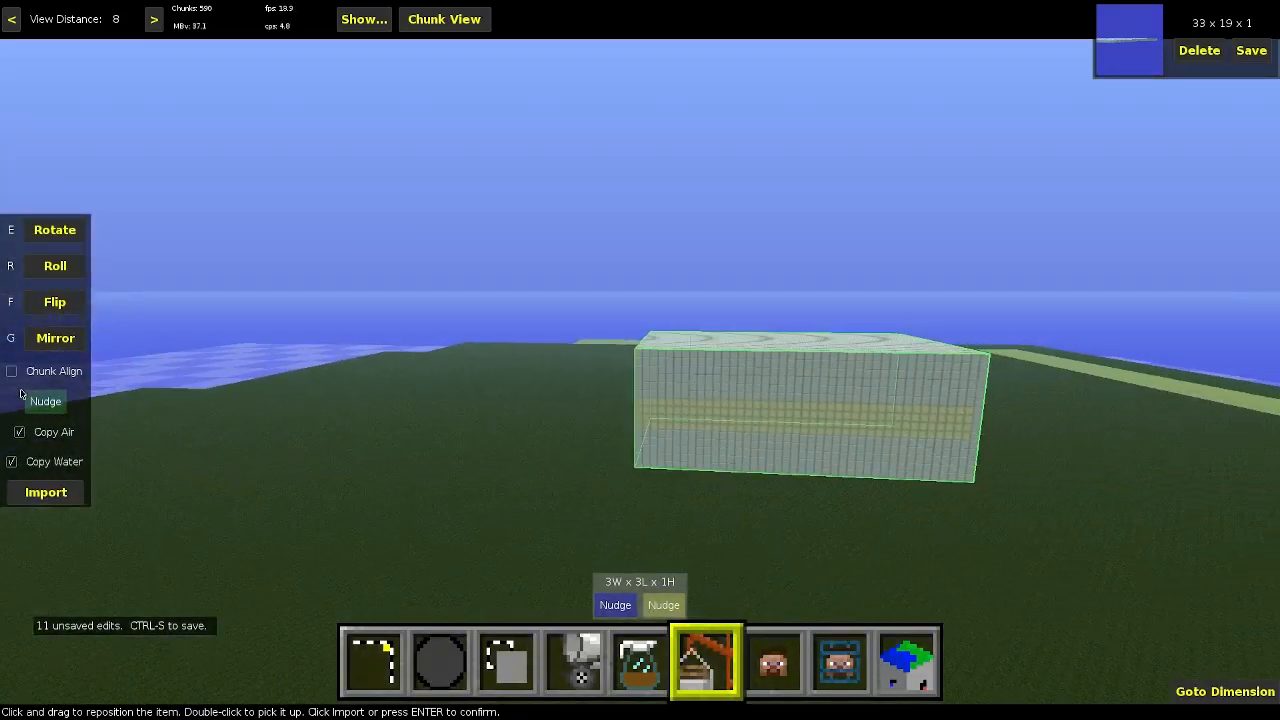
- Rotate the hangar preview once, and pick it up and set it down at other spots on the grass
left_click(73, 236)
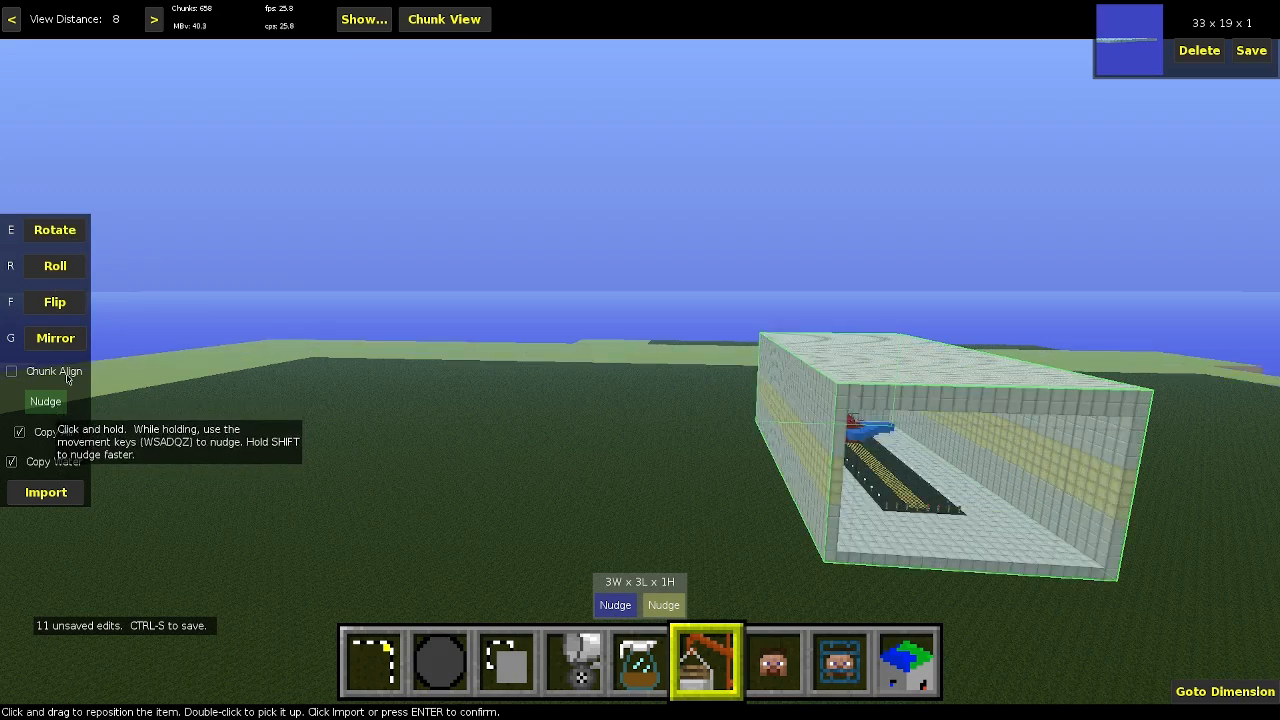
double_click(674, 471)
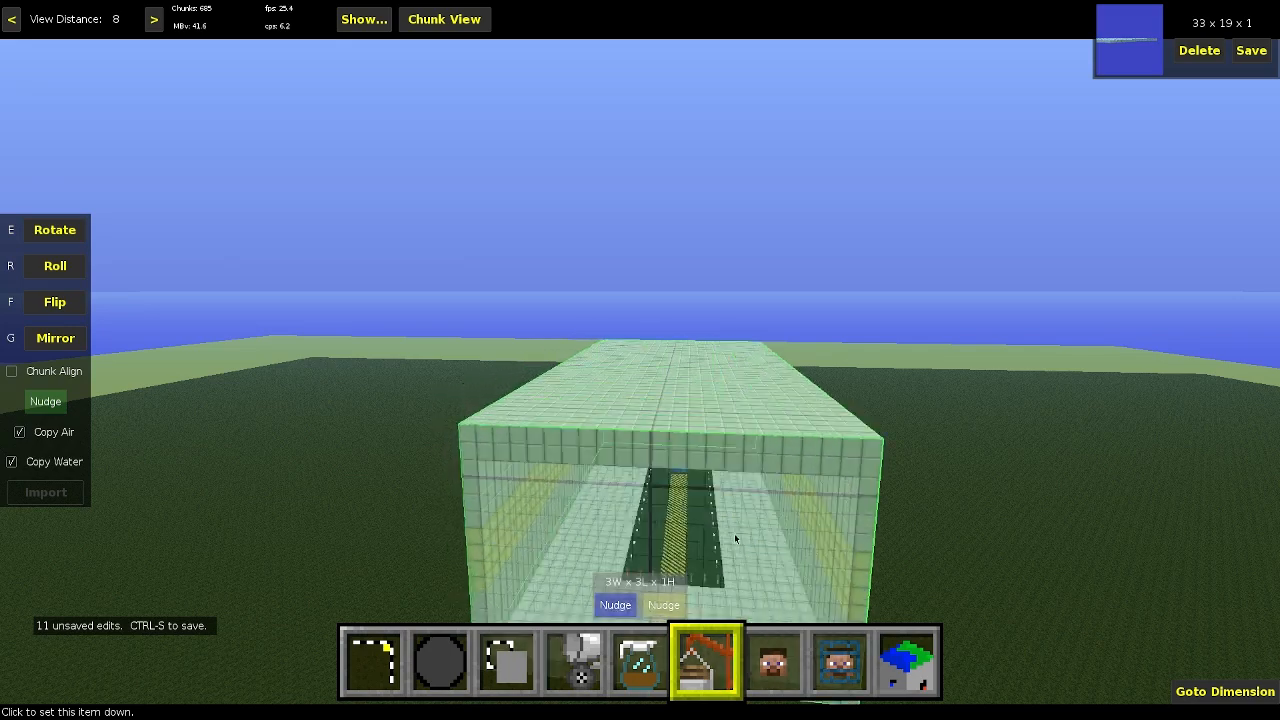
left_click(859, 495)
double_click(816, 497)
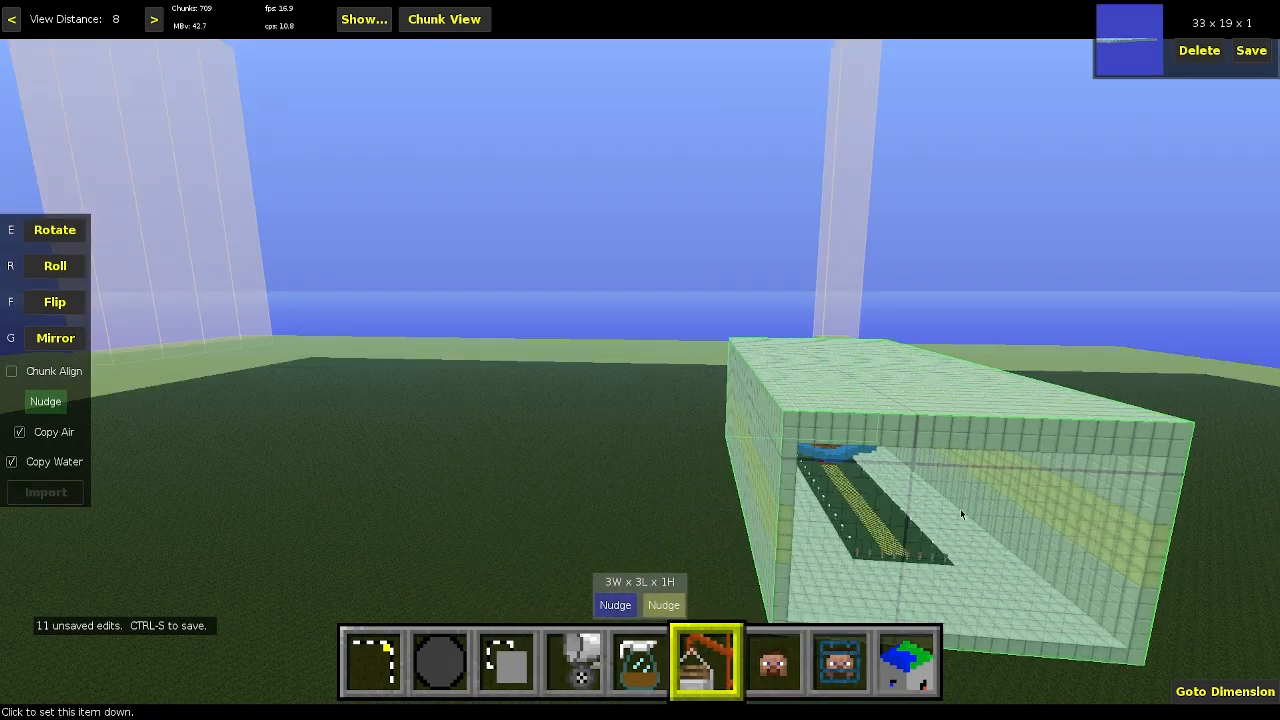
left_click(777, 510)
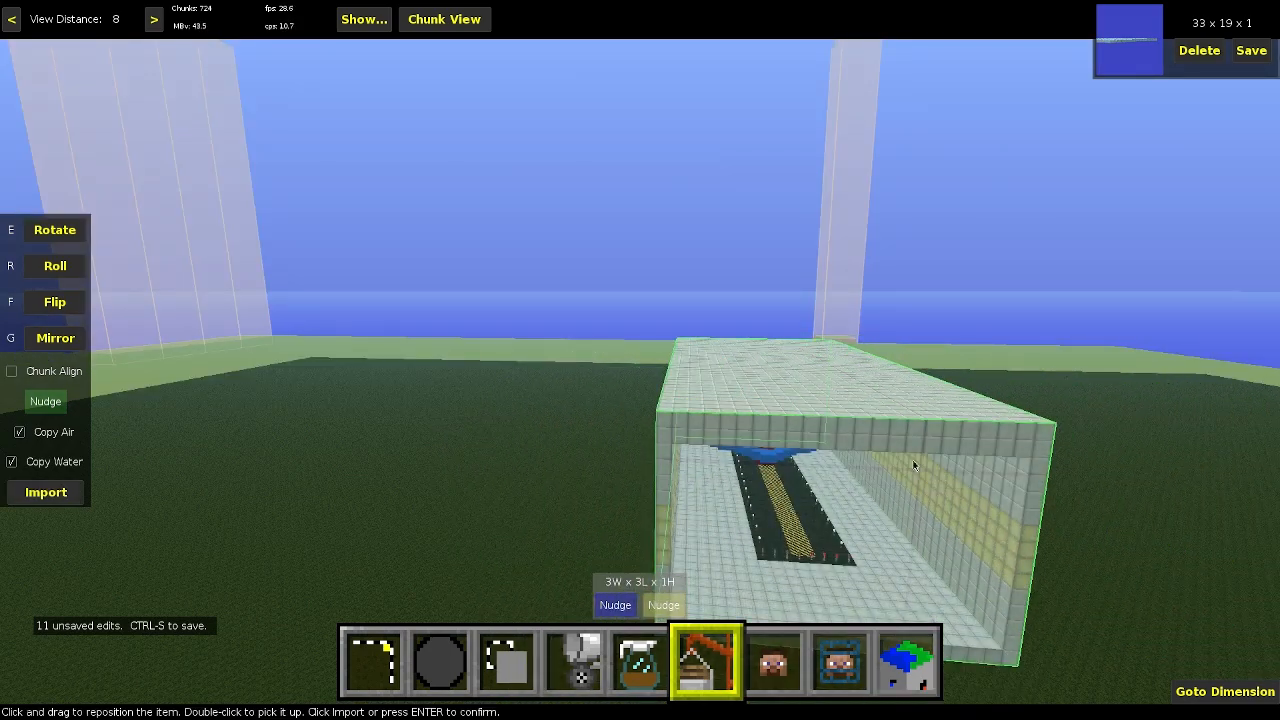
- Nudge the hangar preview horizontally by small amounts in several directions
key("d")
key("w")
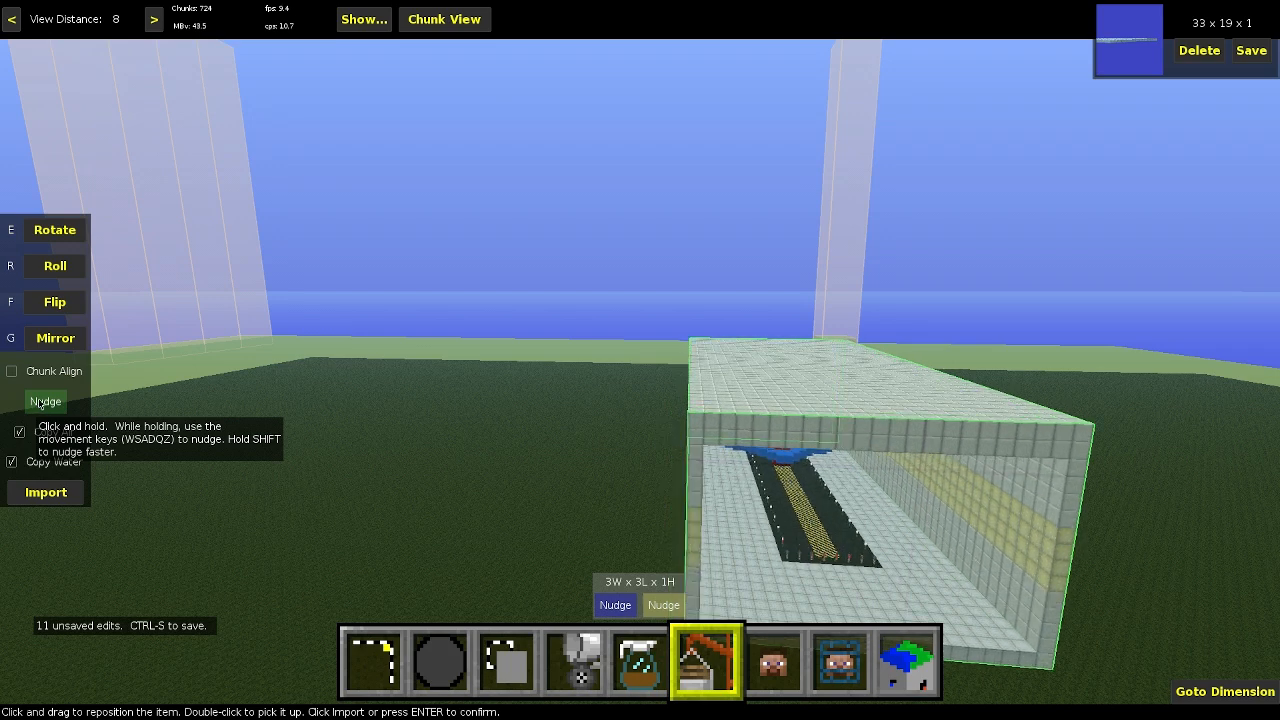
key("w")
key("a")
- Flip the hangar preview upside down and inspect its interior
left_click(56, 306)
left_click(59, 308)
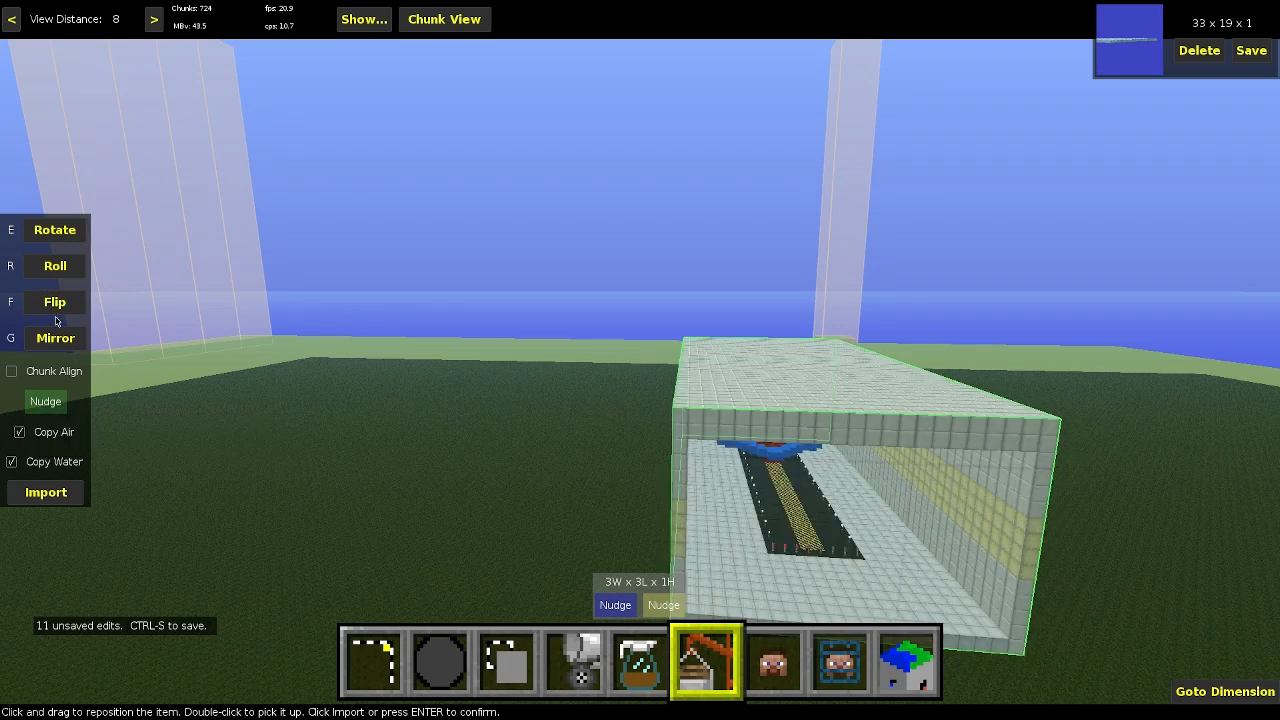
left_click(74, 307)
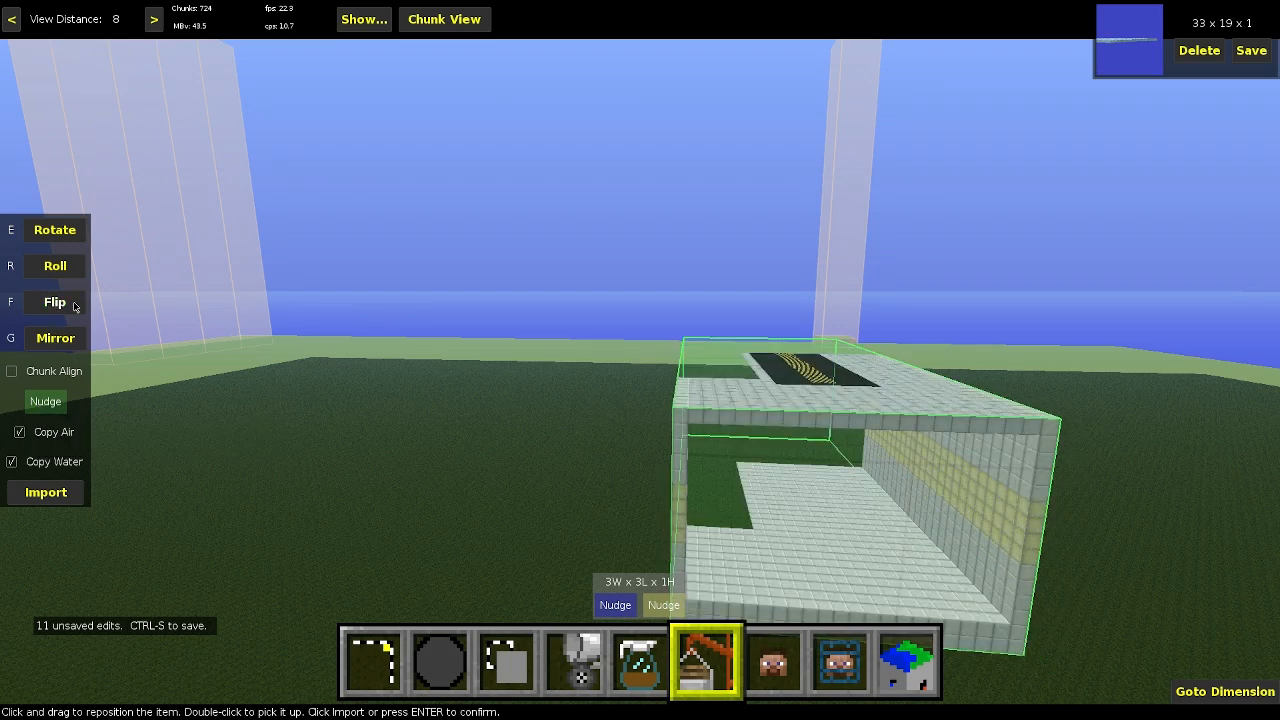
key("z")
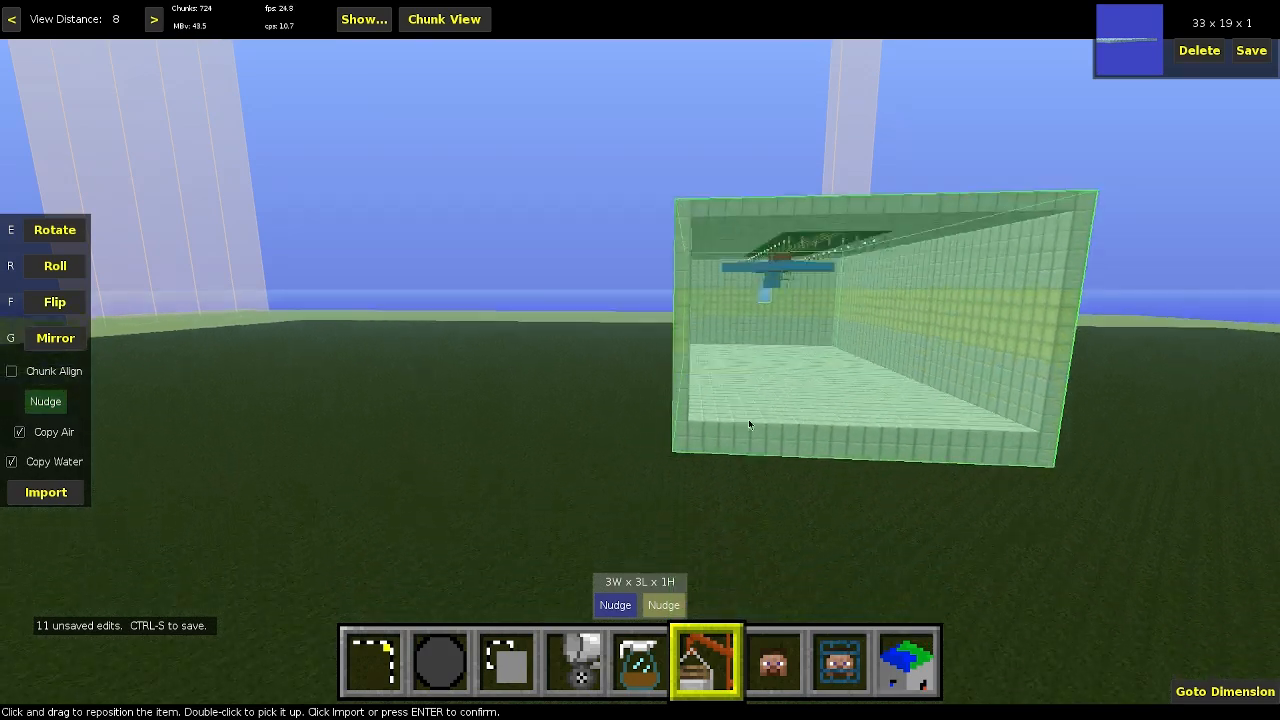
right_click(769, 399)
key("w")
key("d")
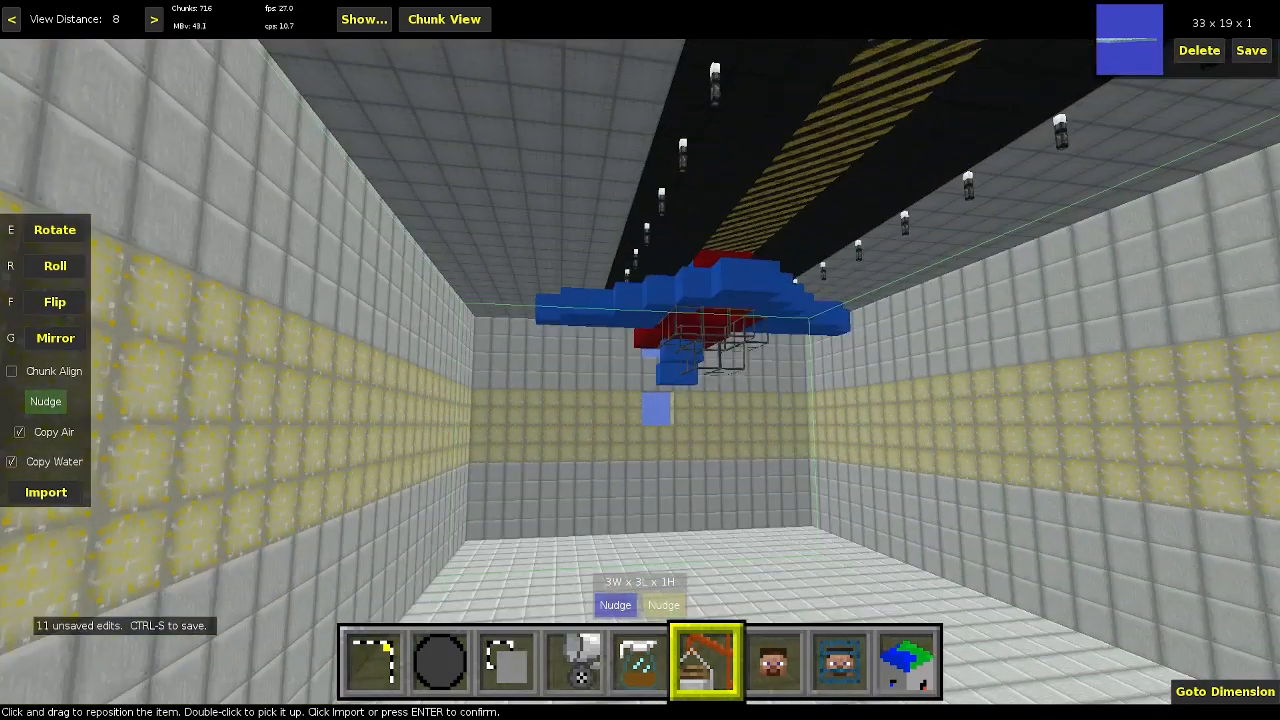
key("s")
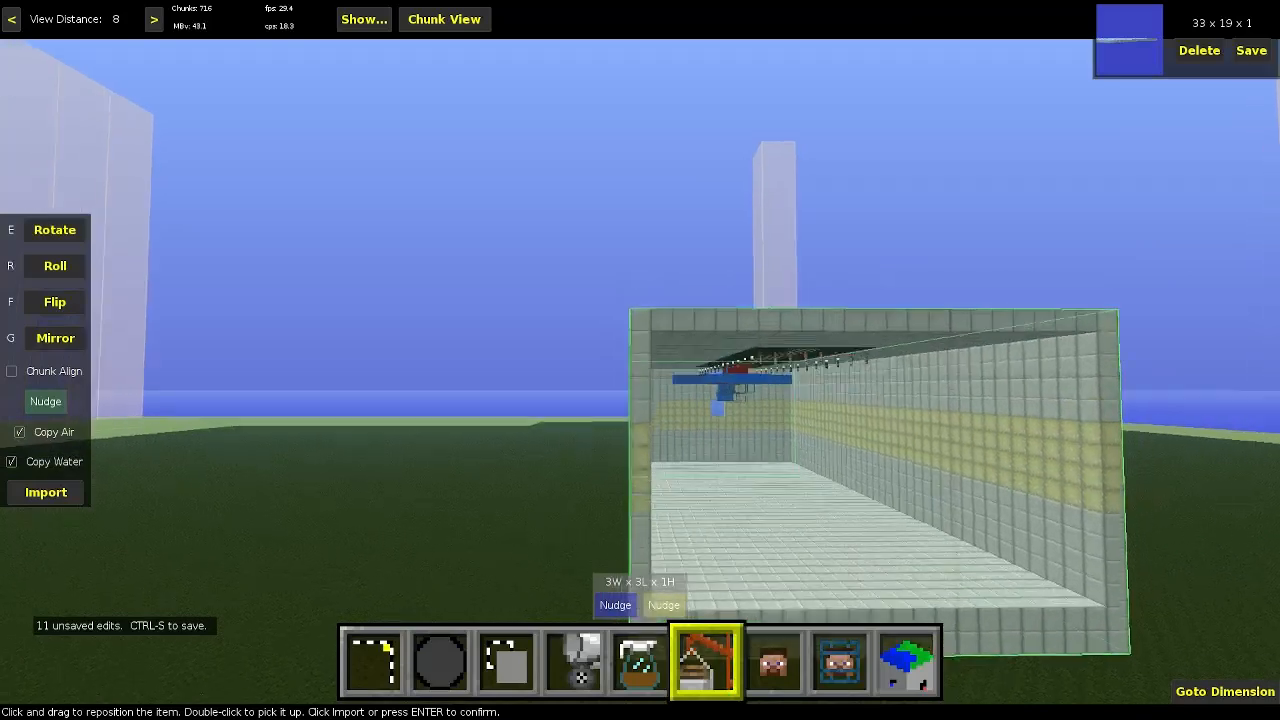
- Flip the hangar preview upright and return to the Select tool without importing it
key("q")
right_click(281, 305)
left_click(40, 303)
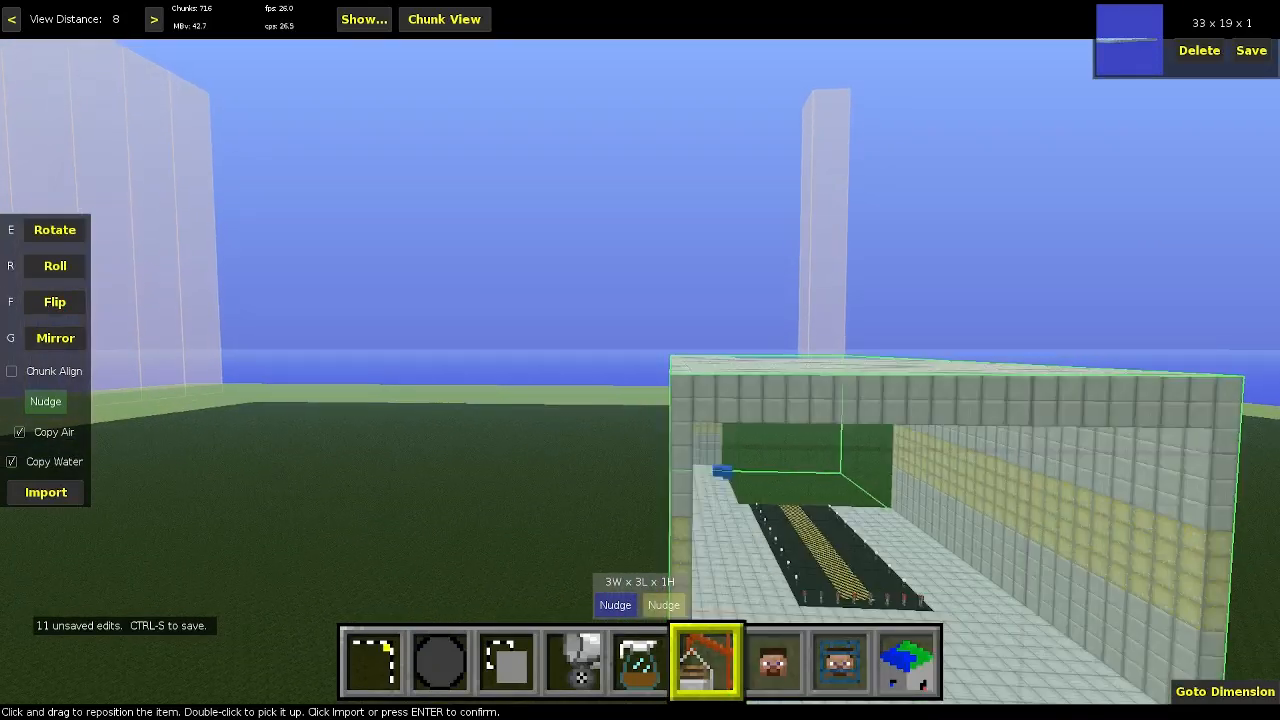
right_click_drag(722, 404, 722, 404)
key("1")
right_click(722, 403)
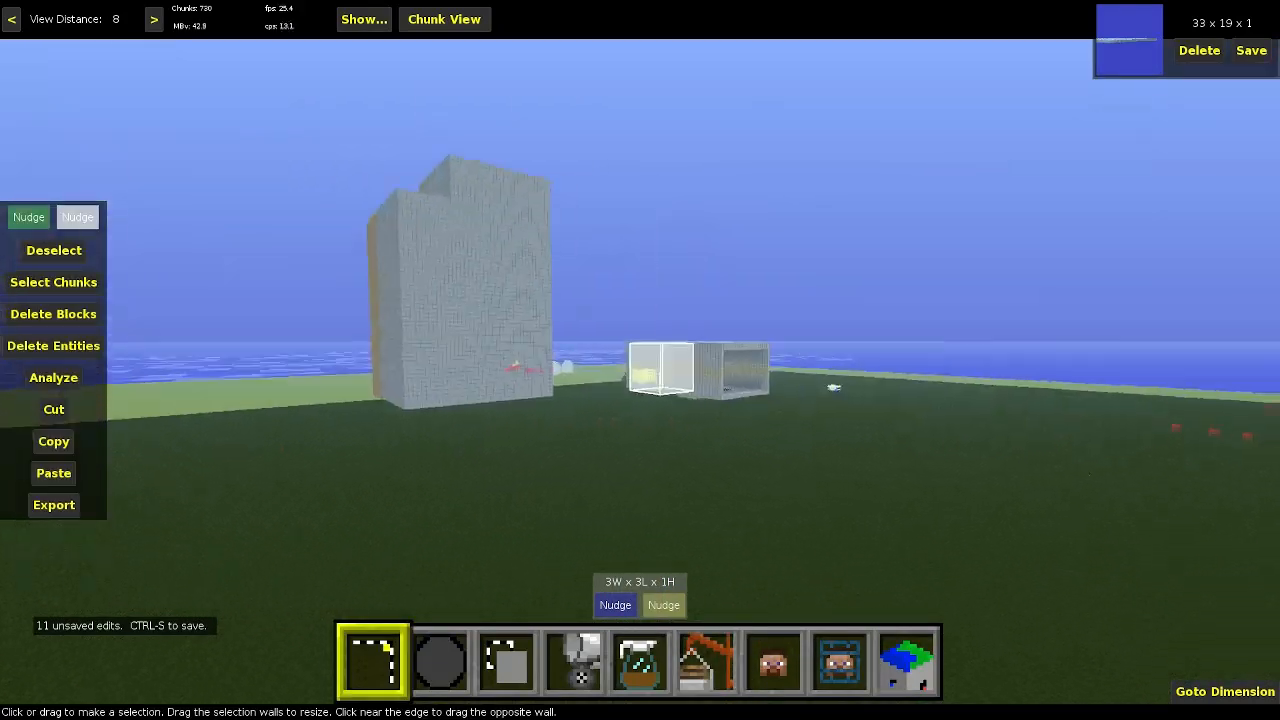
- Activate the Move Player tool and view the large building from across the grass
key("w")
key("w")
key("q")
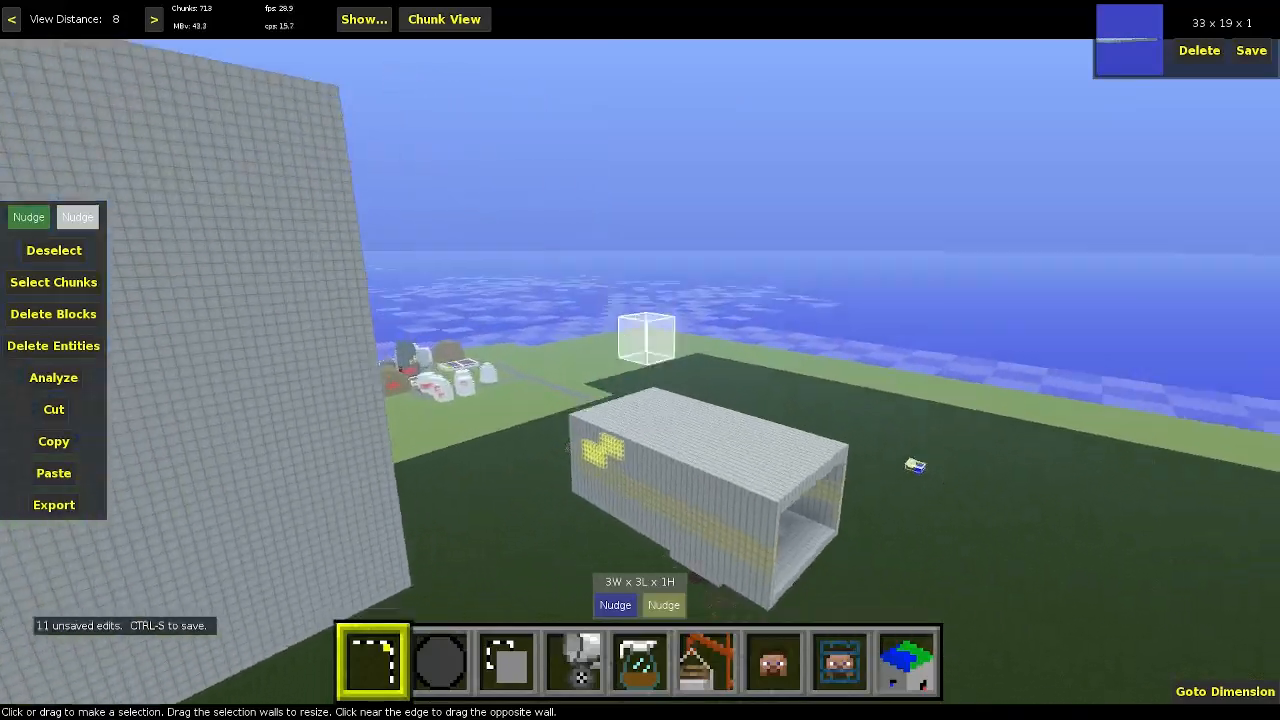
key("s")
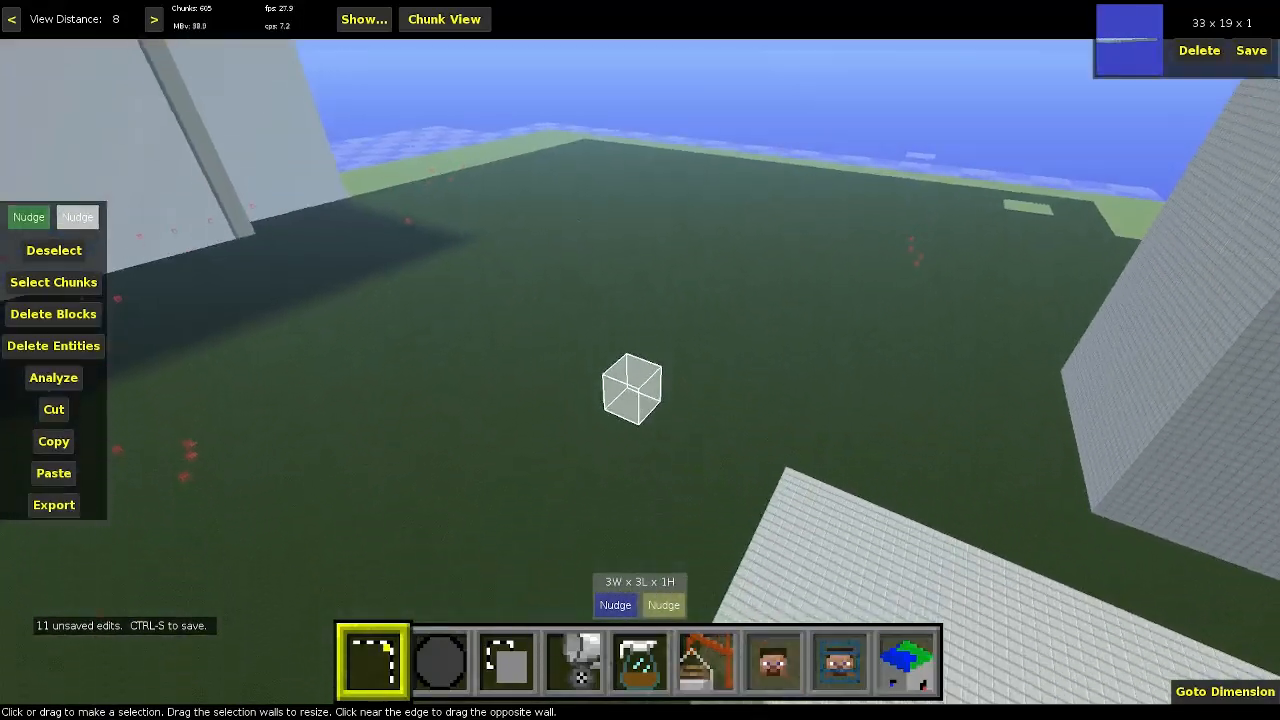
key("z")
right_click_drag(632, 389, 640, 372)
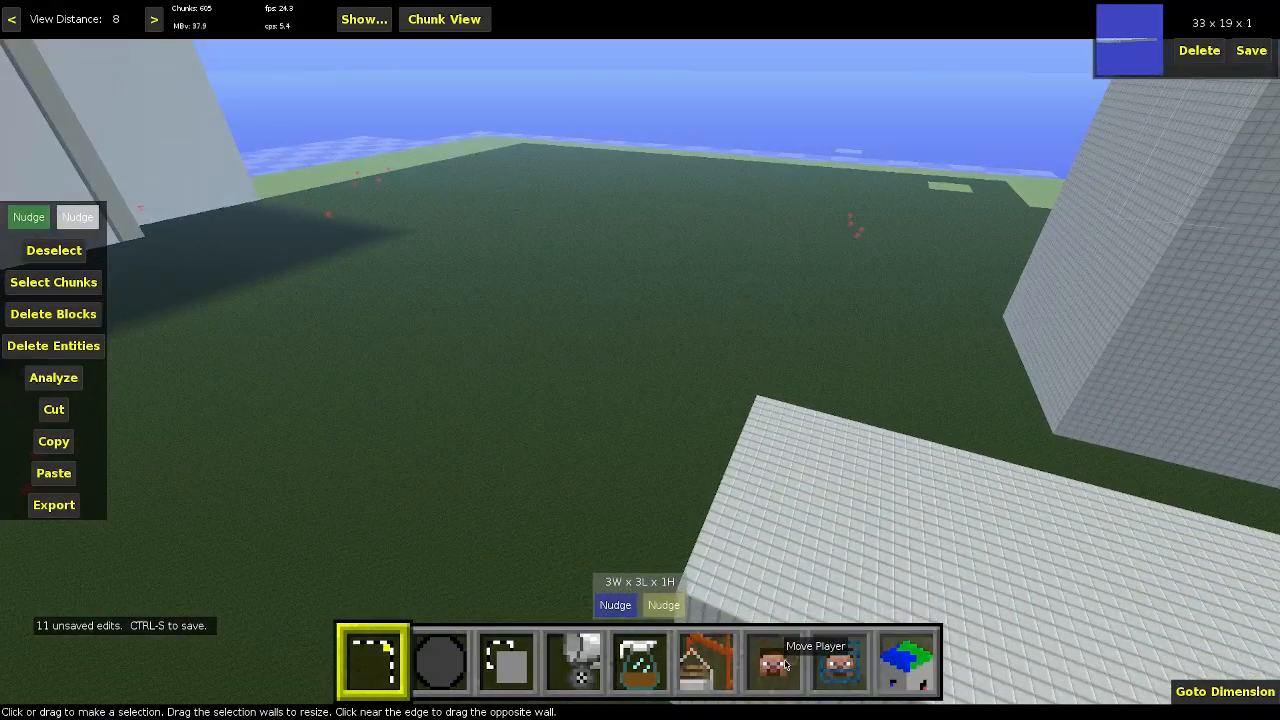
left_click(773, 662)
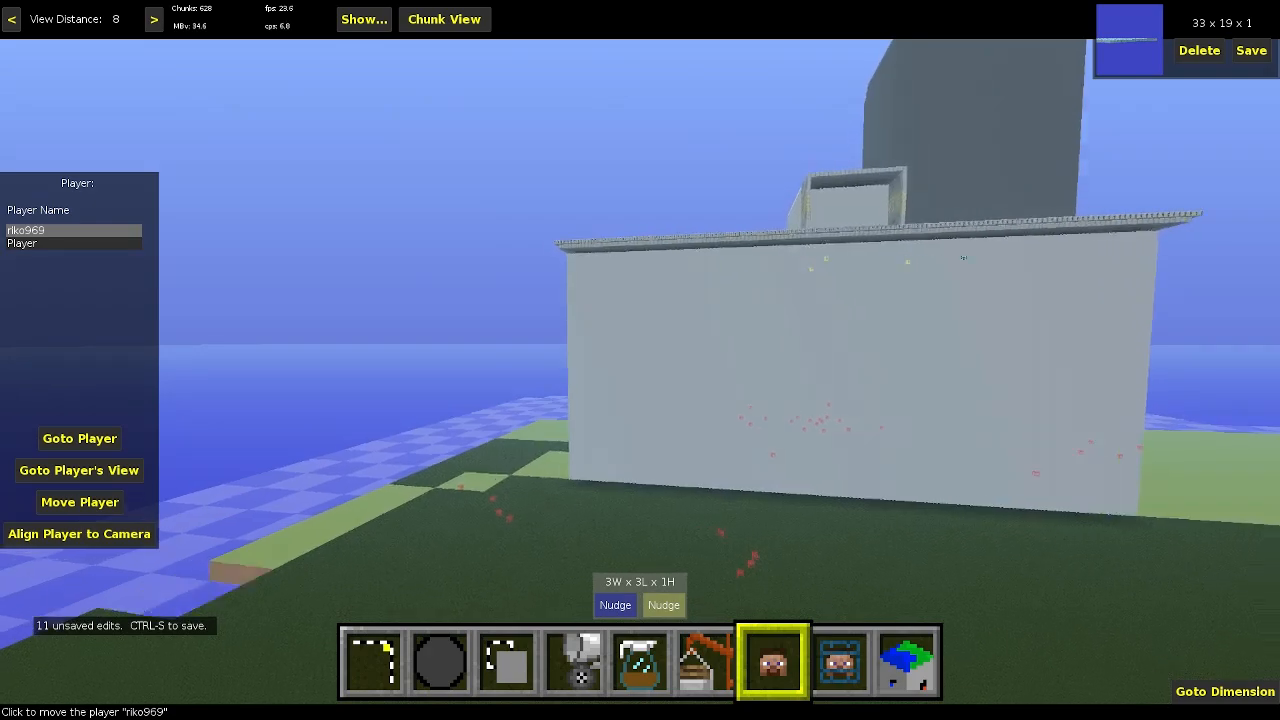
key("q")
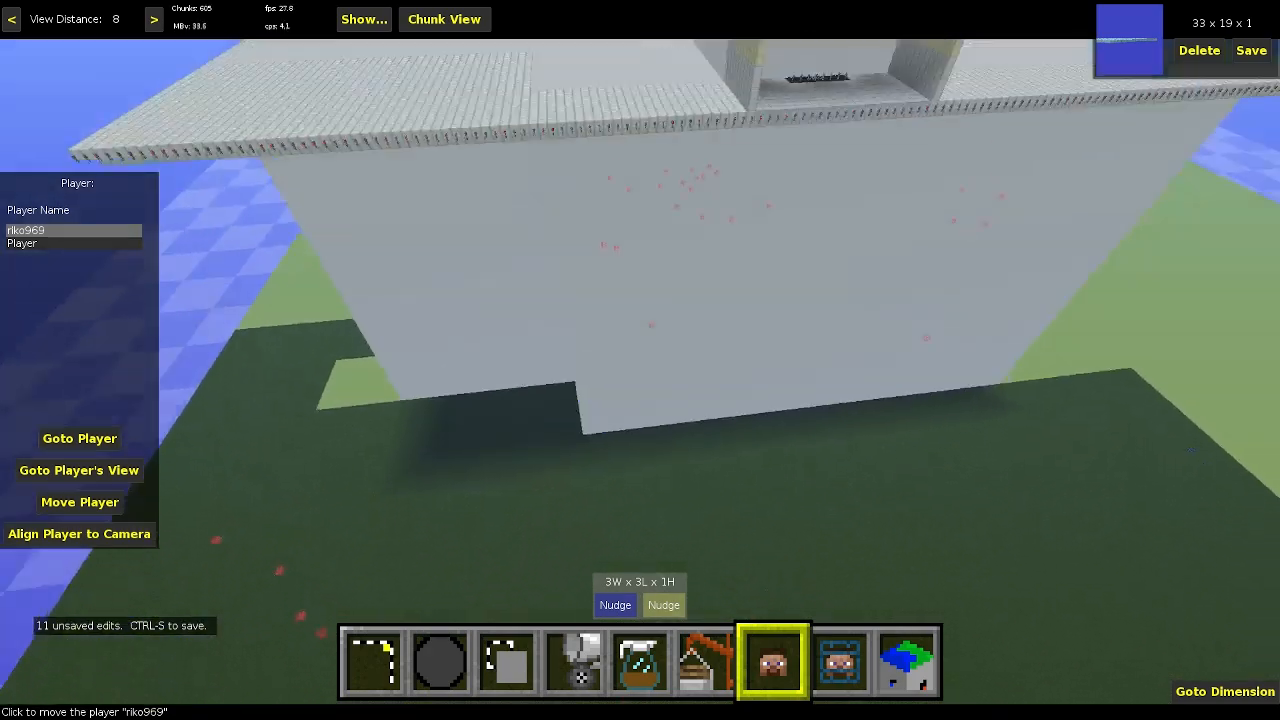
- Fly across the white platform past the long building to view the fenced walkway leading to the dark tower
key("w")
right_click(716, 354)
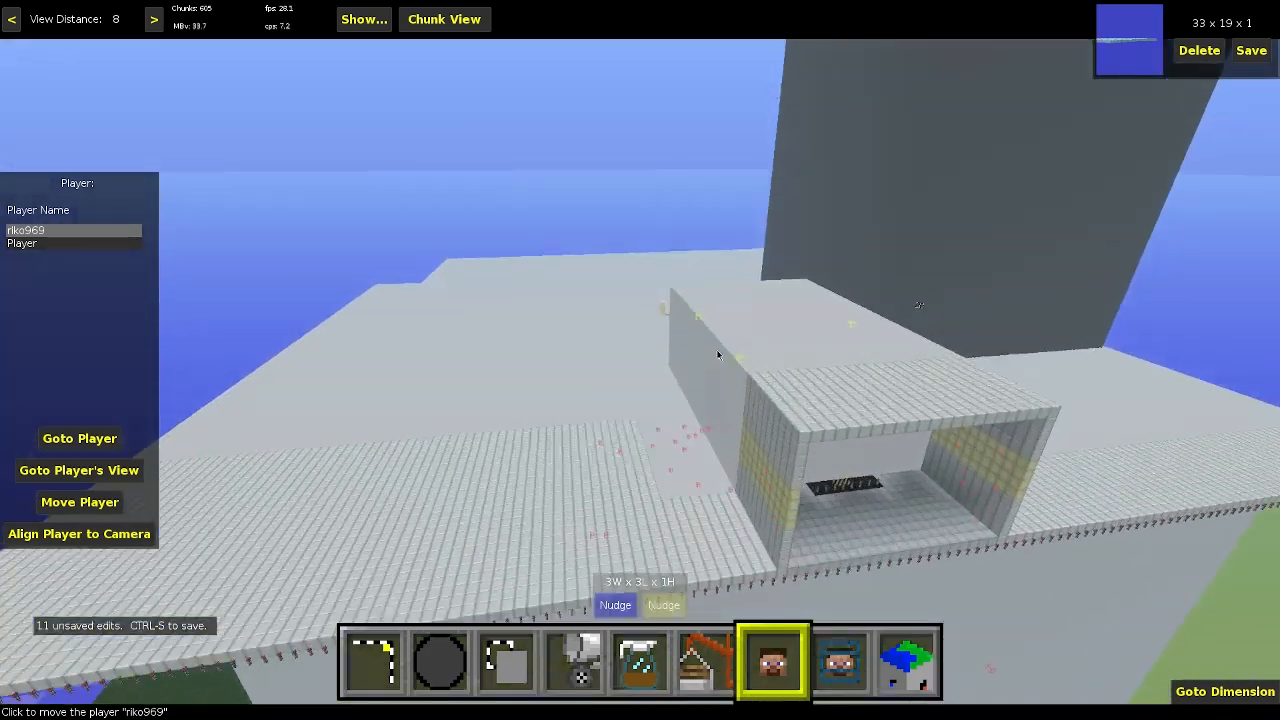
key("w")
right_click(722, 453)
key("w")
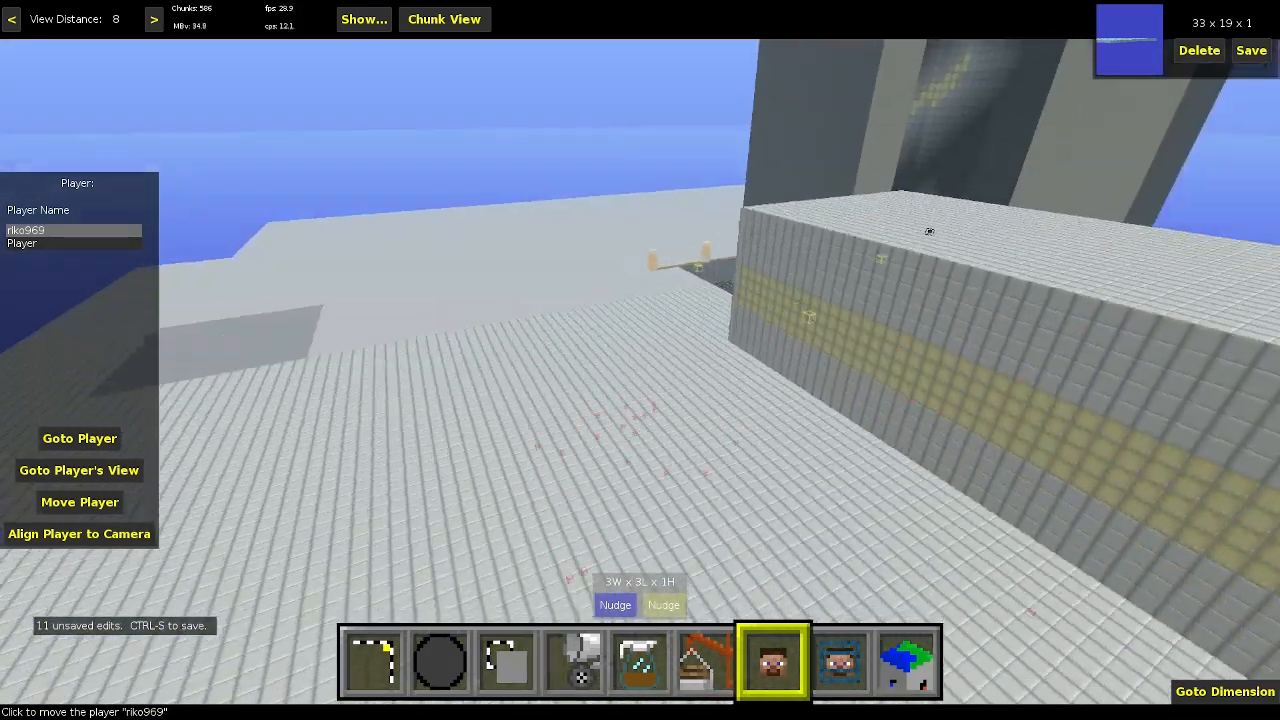
right_click(728, 438)
right_click(728, 438)
key("w")
key("w")
key("q")
right_click(730, 442)
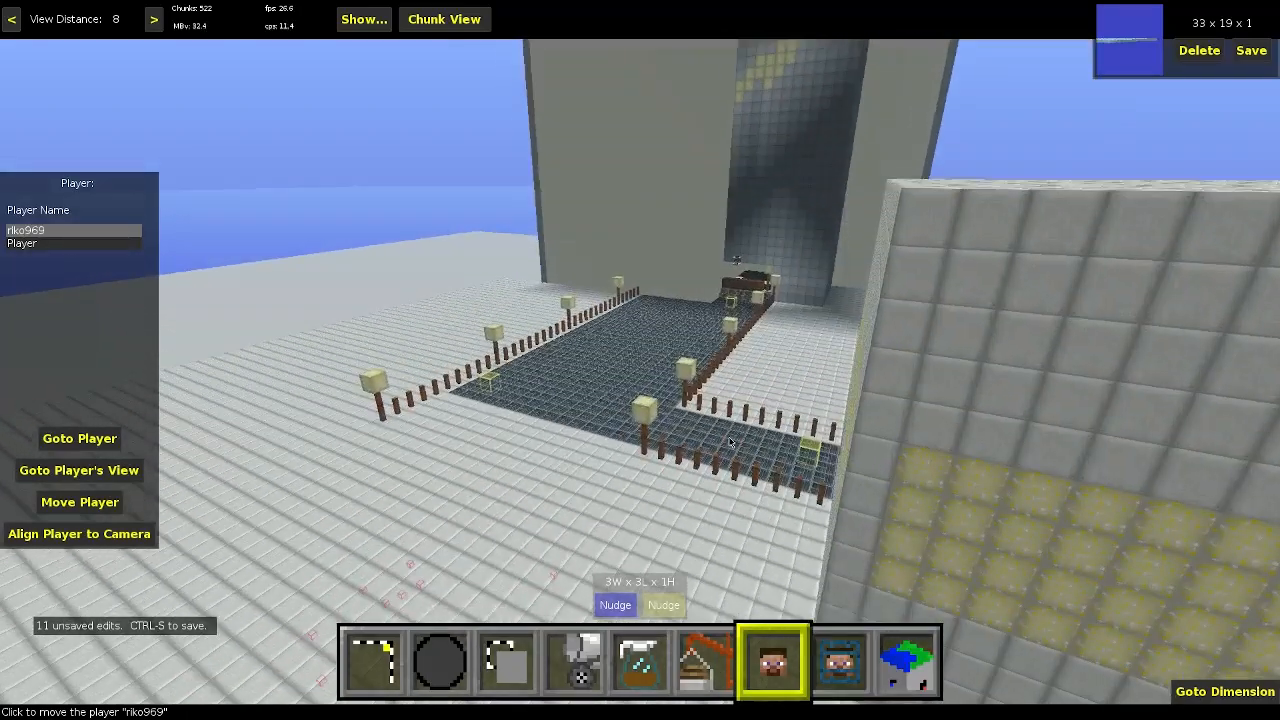
- Go to the selected player's position, look around the room there, and return outside the long building
left_click(106, 447)
right_click(420, 471)
key("s")
key("w")
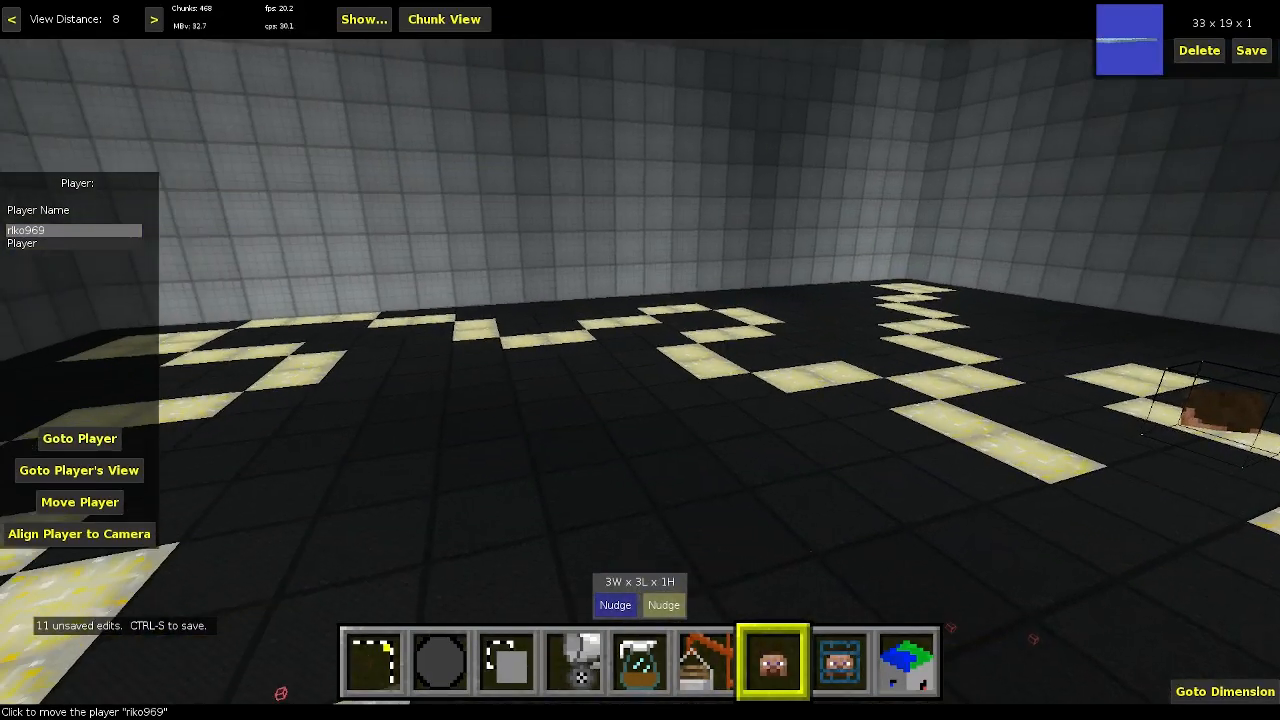
key("s")
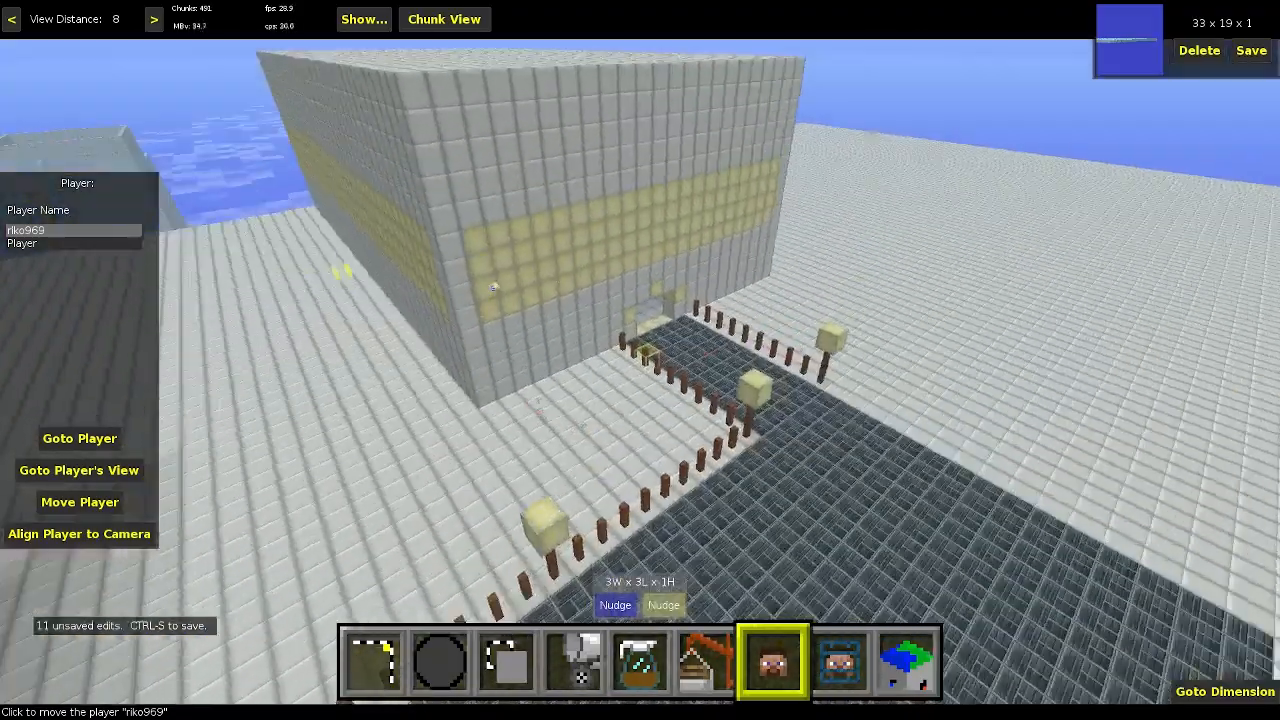
- Move the selected player onto the roof of the long white building, near its outer corner
key("d")
right_click(561, 577)
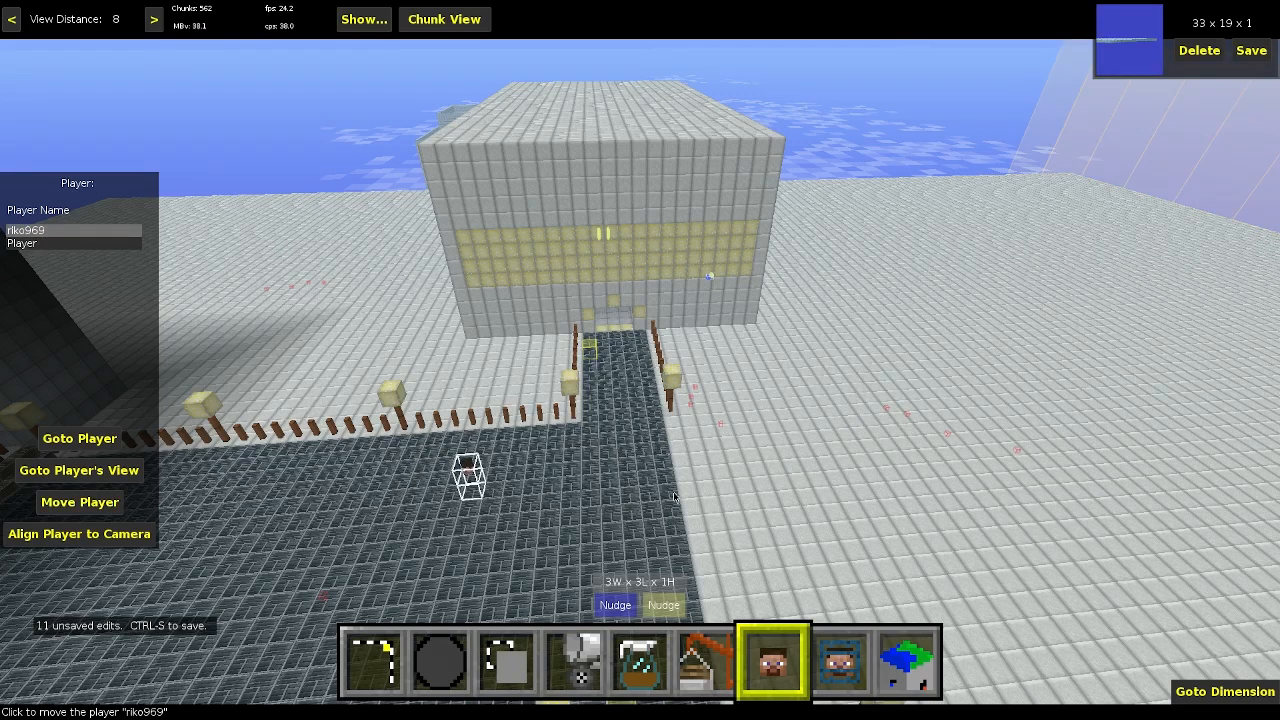
right_click(785, 385)
key("s")
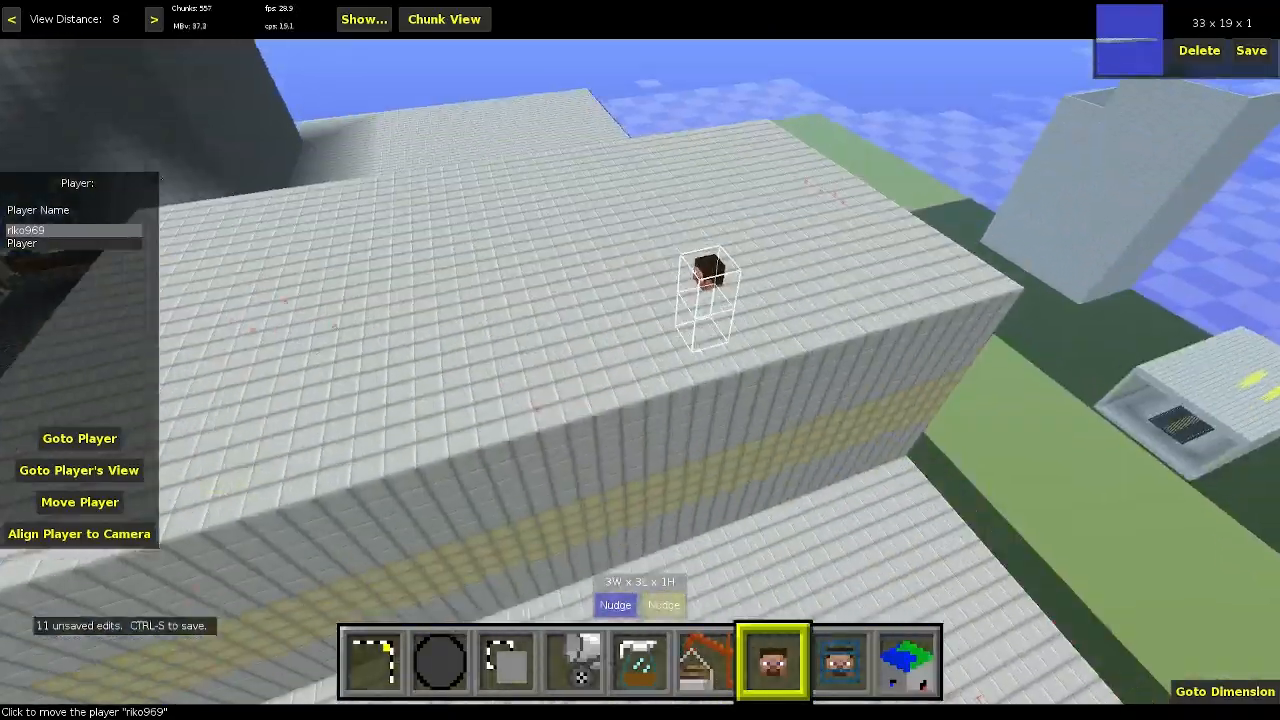
right_click(747, 361)
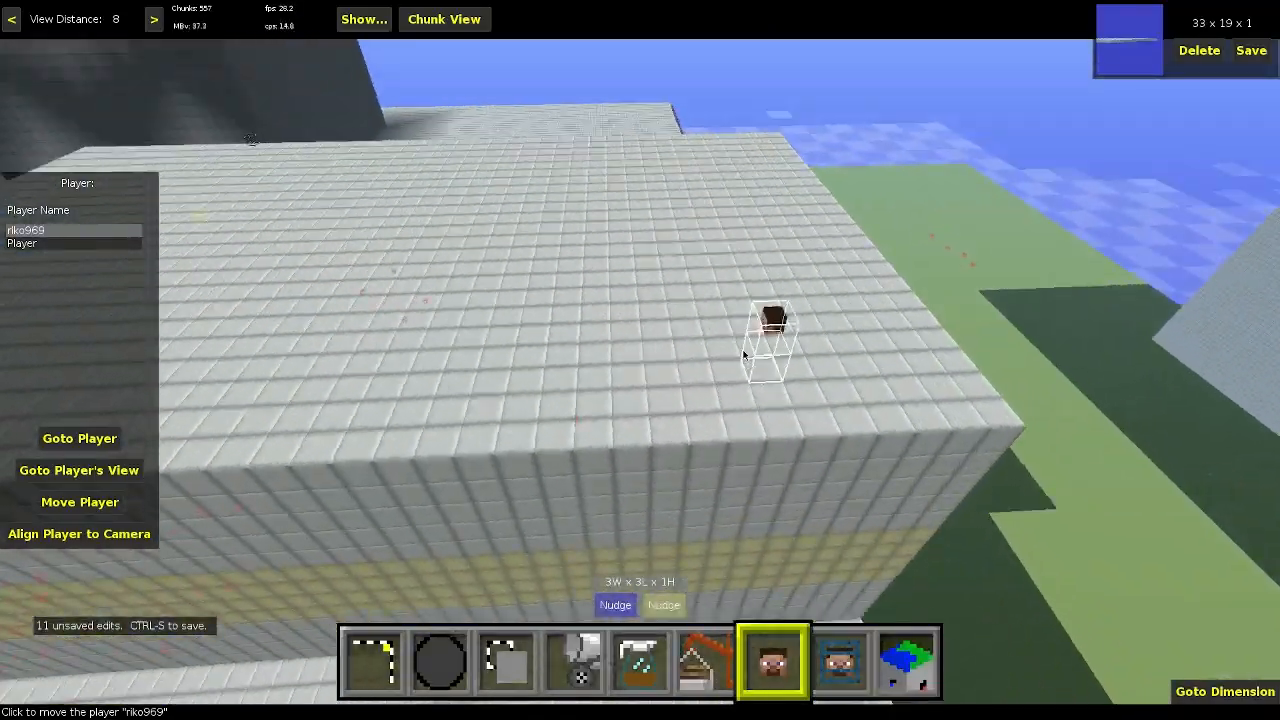
left_click(775, 260)
key("s")
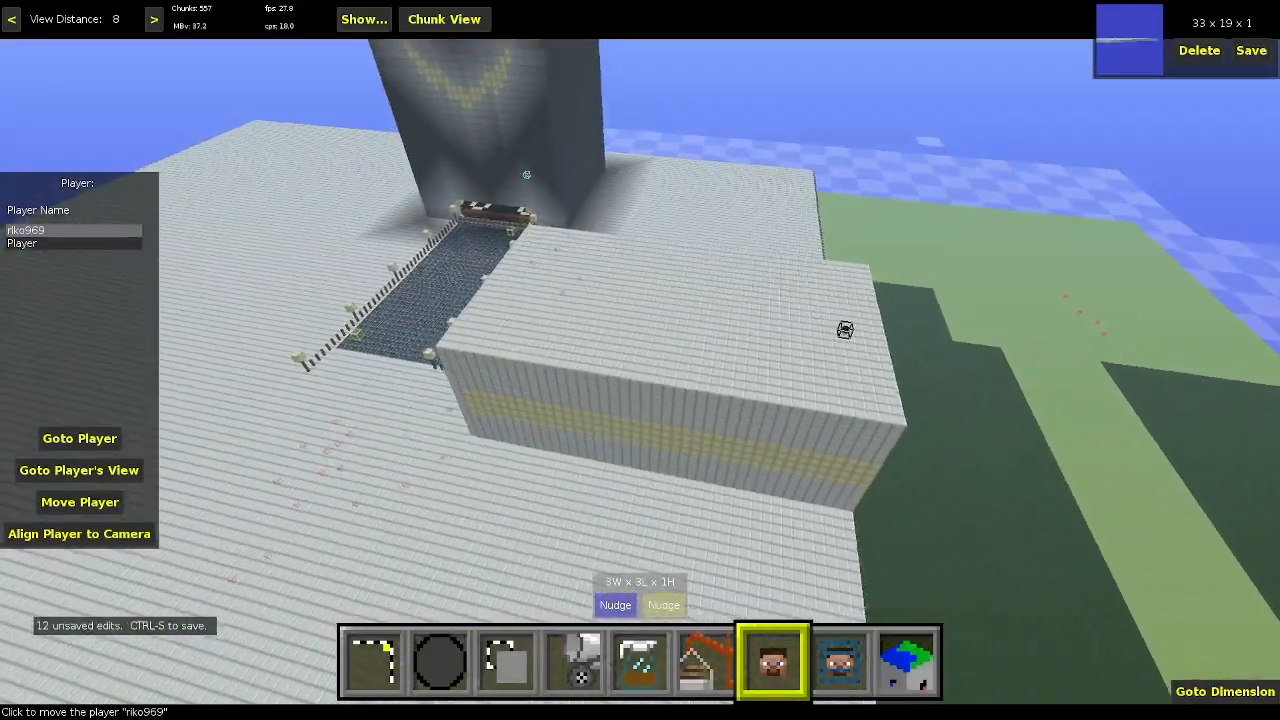
right_click(582, 329)
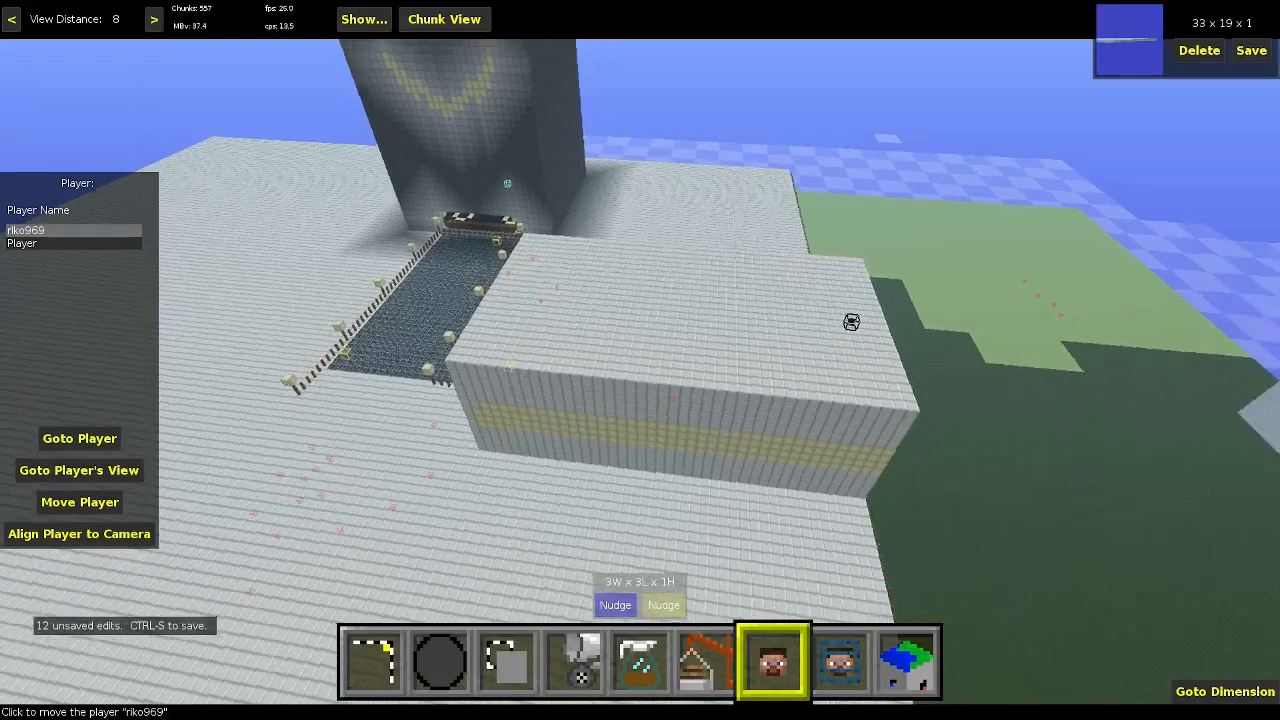
- Inspect the player on the long building's roof up close and from afar, and switch to the player's own view
key("w")
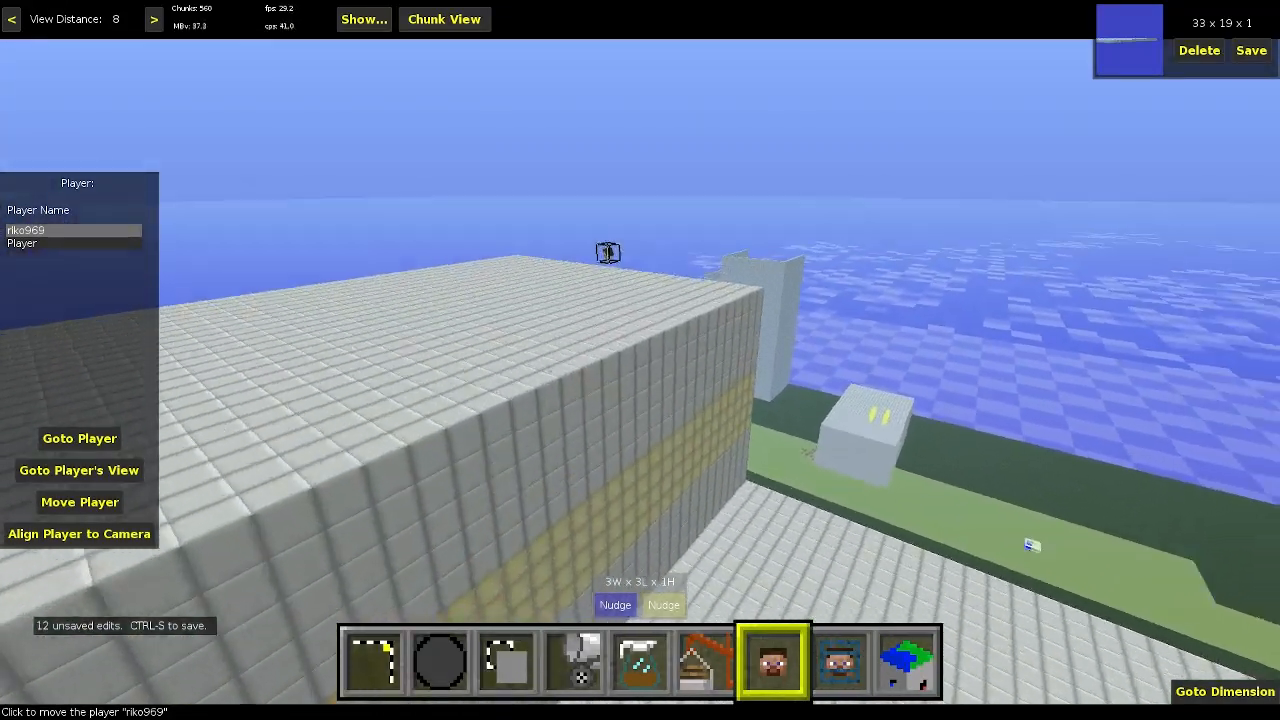
key("space")
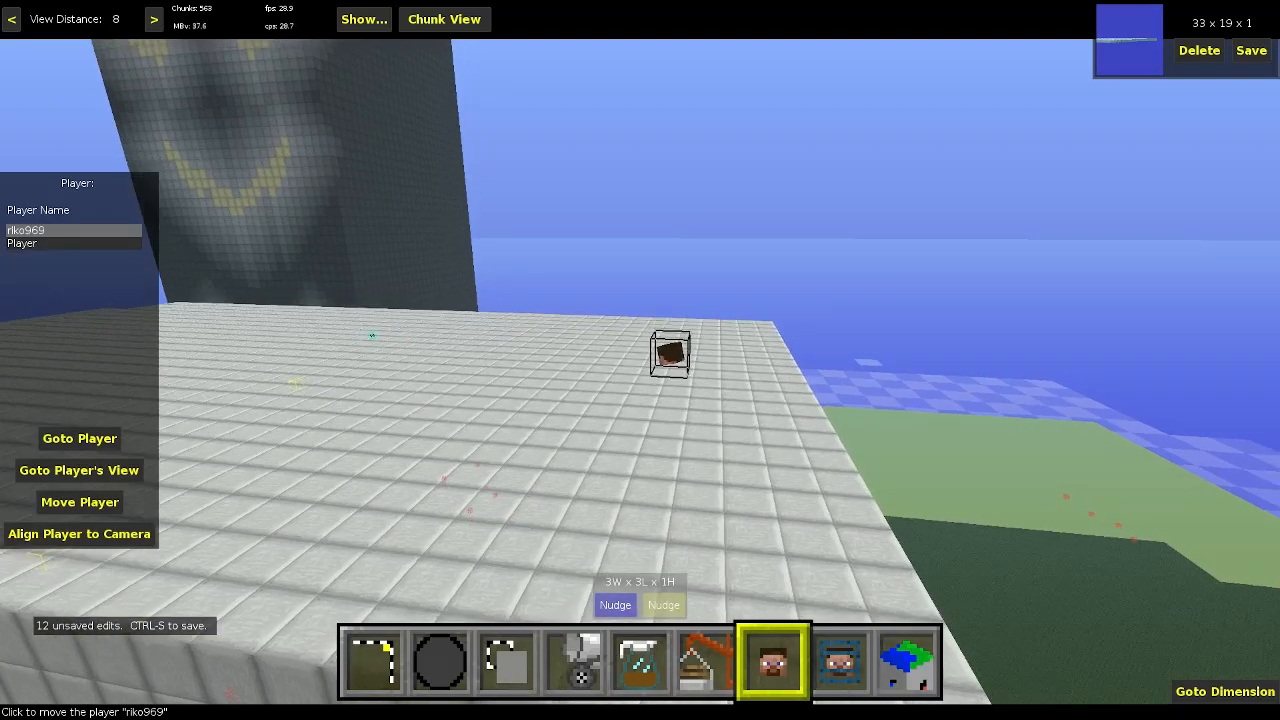
key("s")
right_click(334, 392)
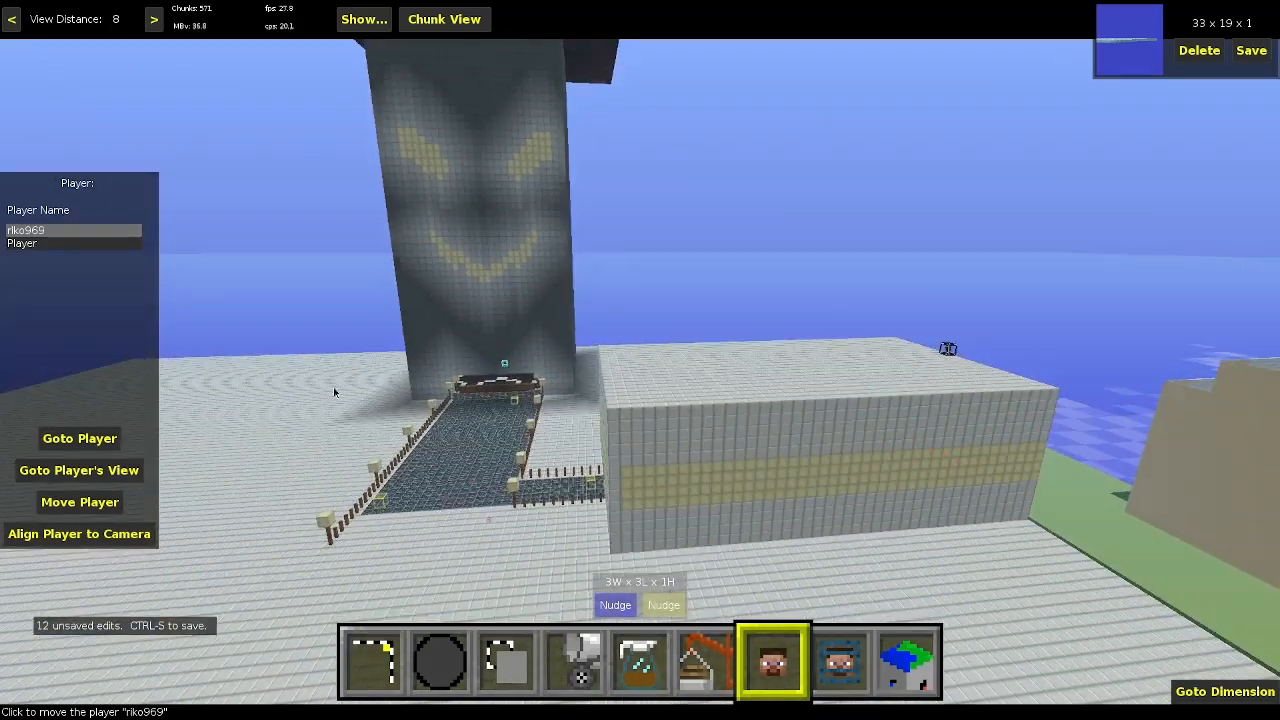
left_click(118, 472)
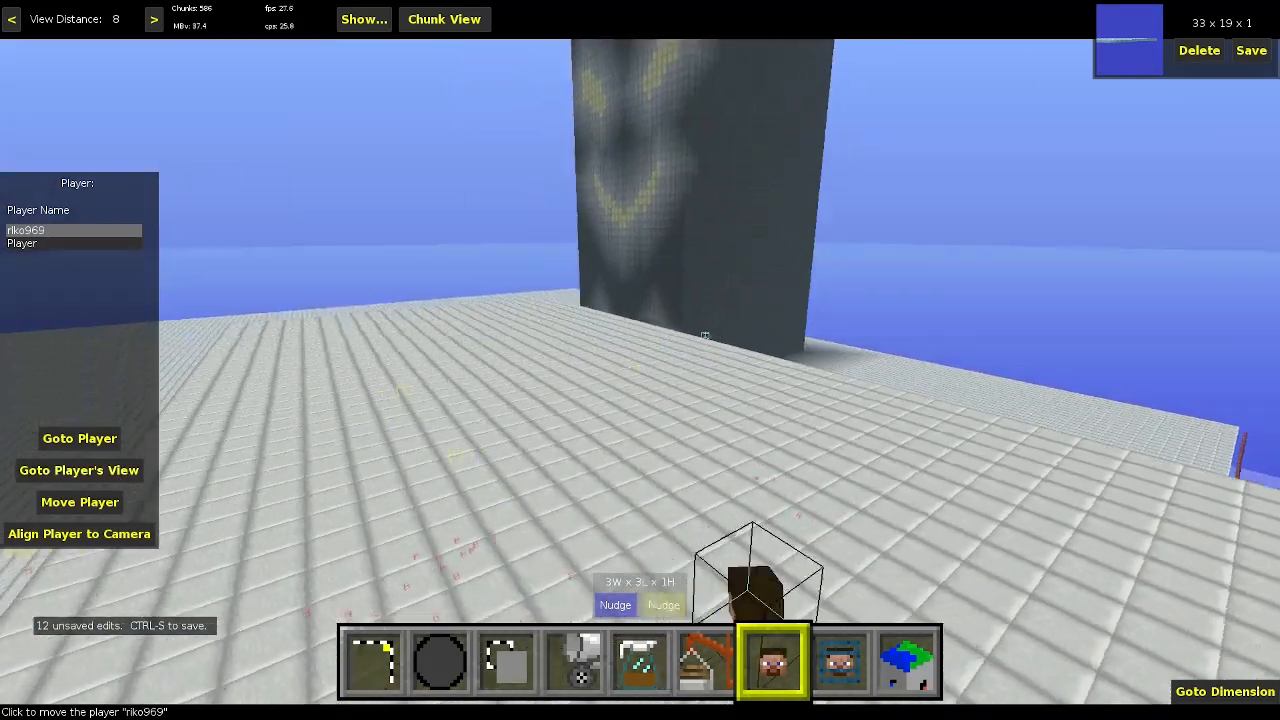
- Align the player to a camera position in the air in front of the long building, and back away
key("s")
right_click(462, 384)
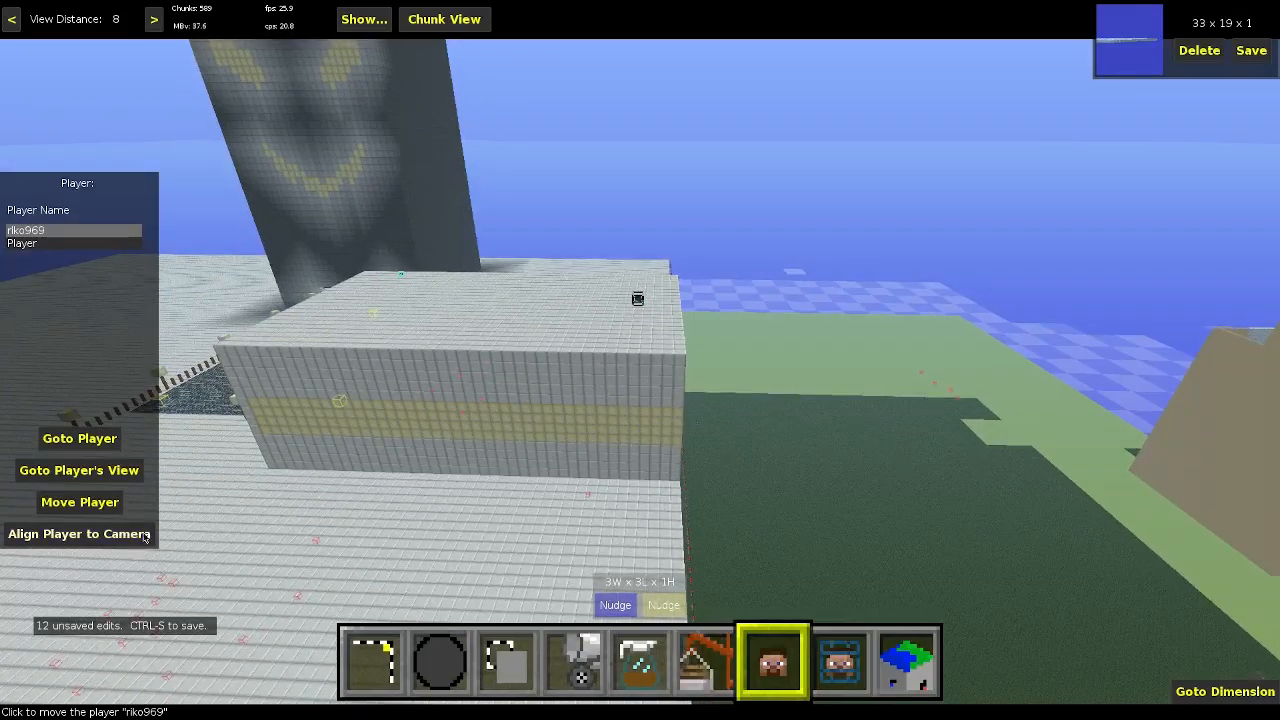
key("a")
right_click(186, 533)
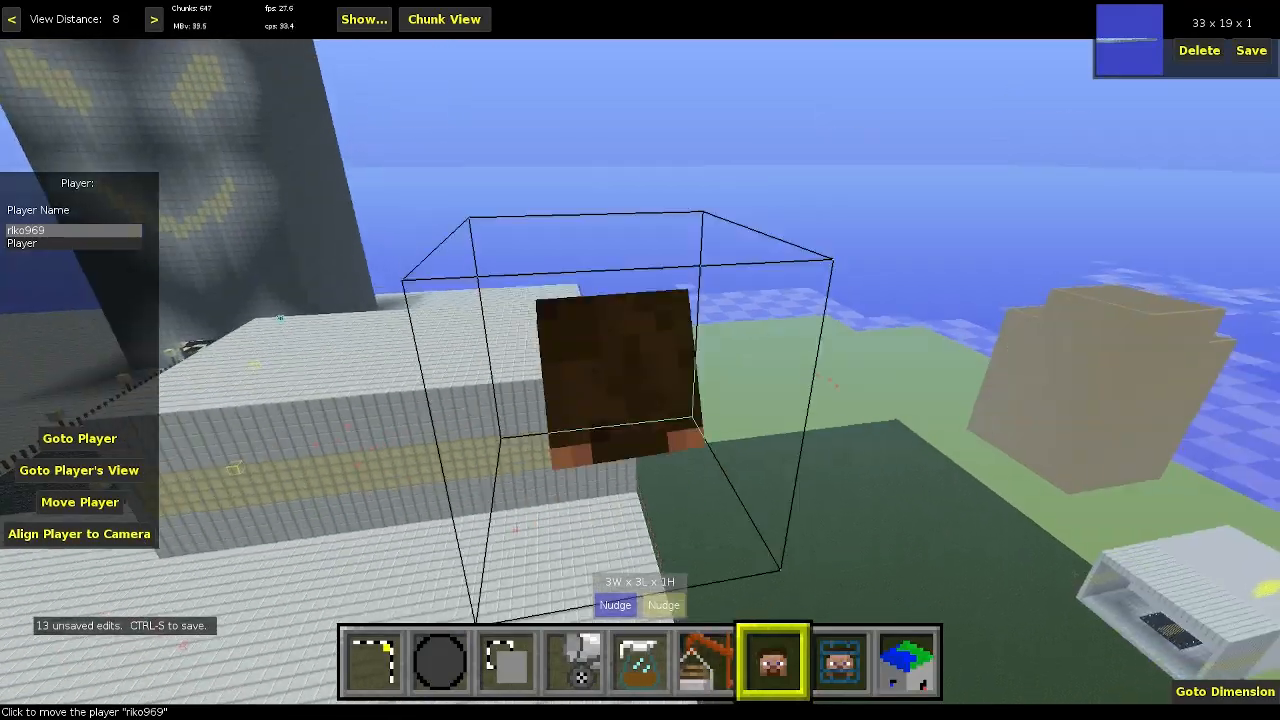
key("s")
key("a")
key("a")
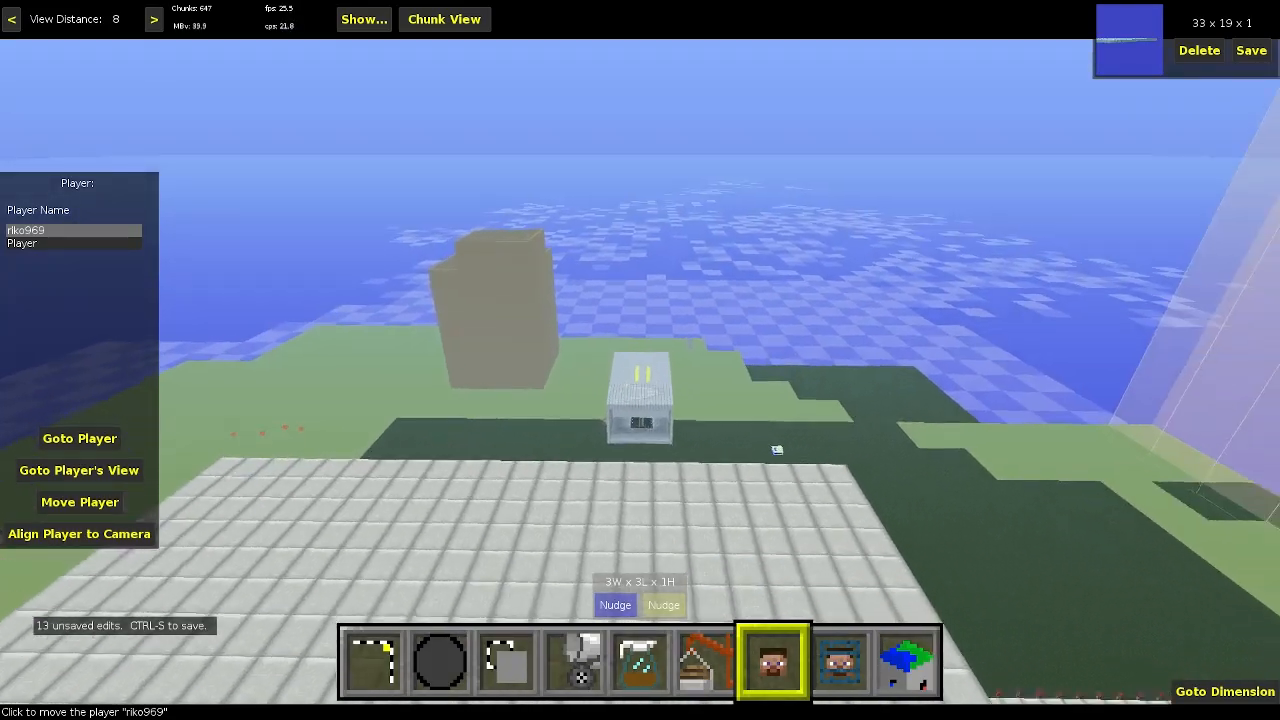
- Align the player to a camera position above the long building's roof, facing the small hangar on the grass
key("w")
right_click(1, 563)
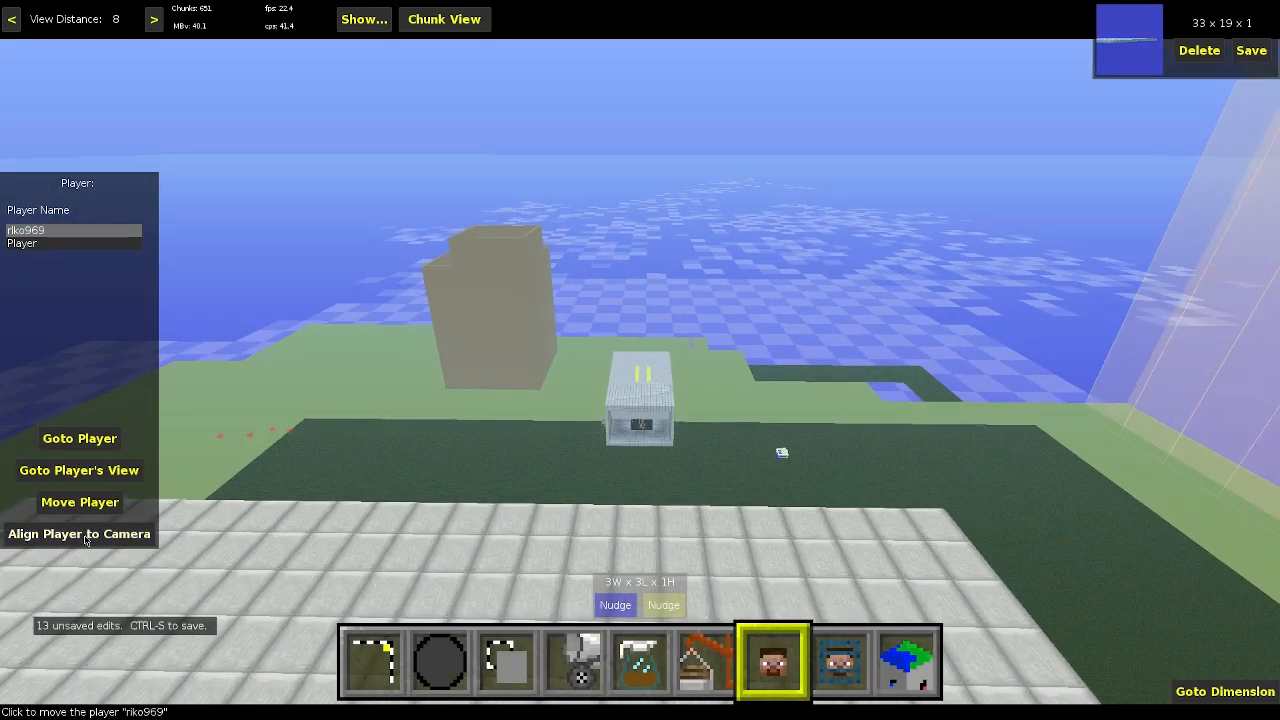
left_click(87, 534)
right_click(219, 586)
key("s")
key("d")
key("s")
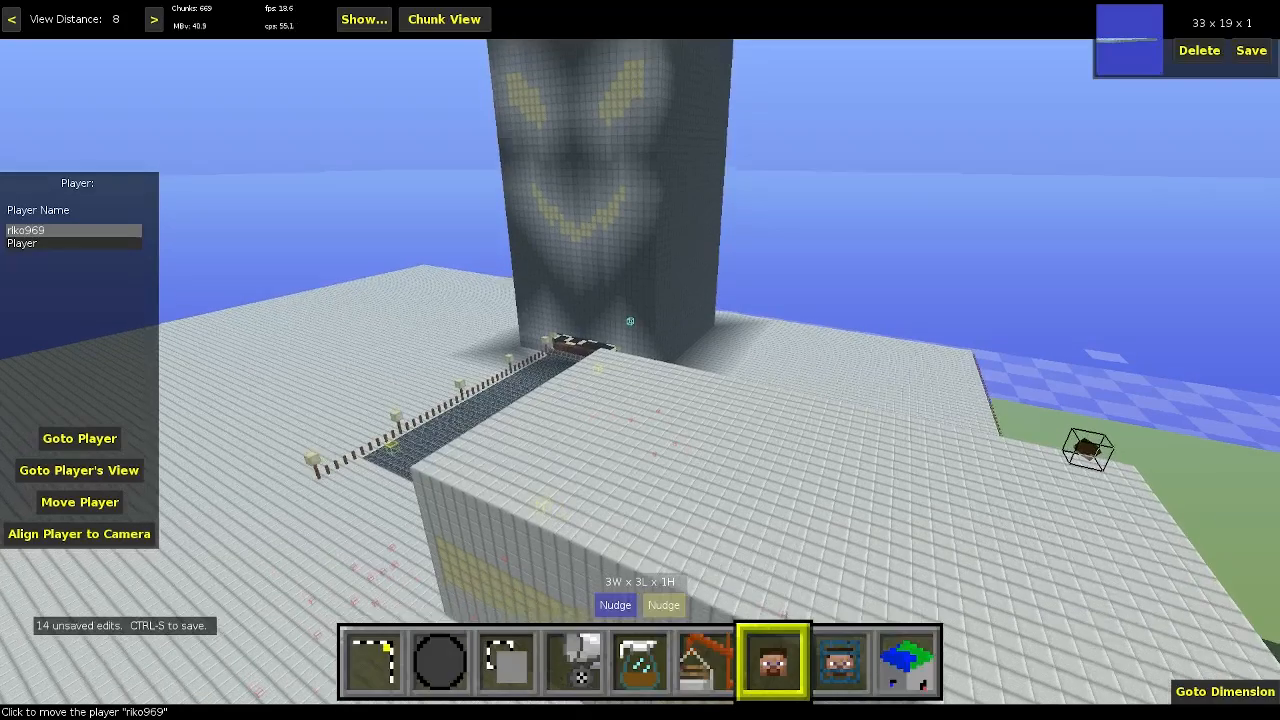
- View the aligned player above the roof from a distance and go to the player's position
key("w")
key("a")
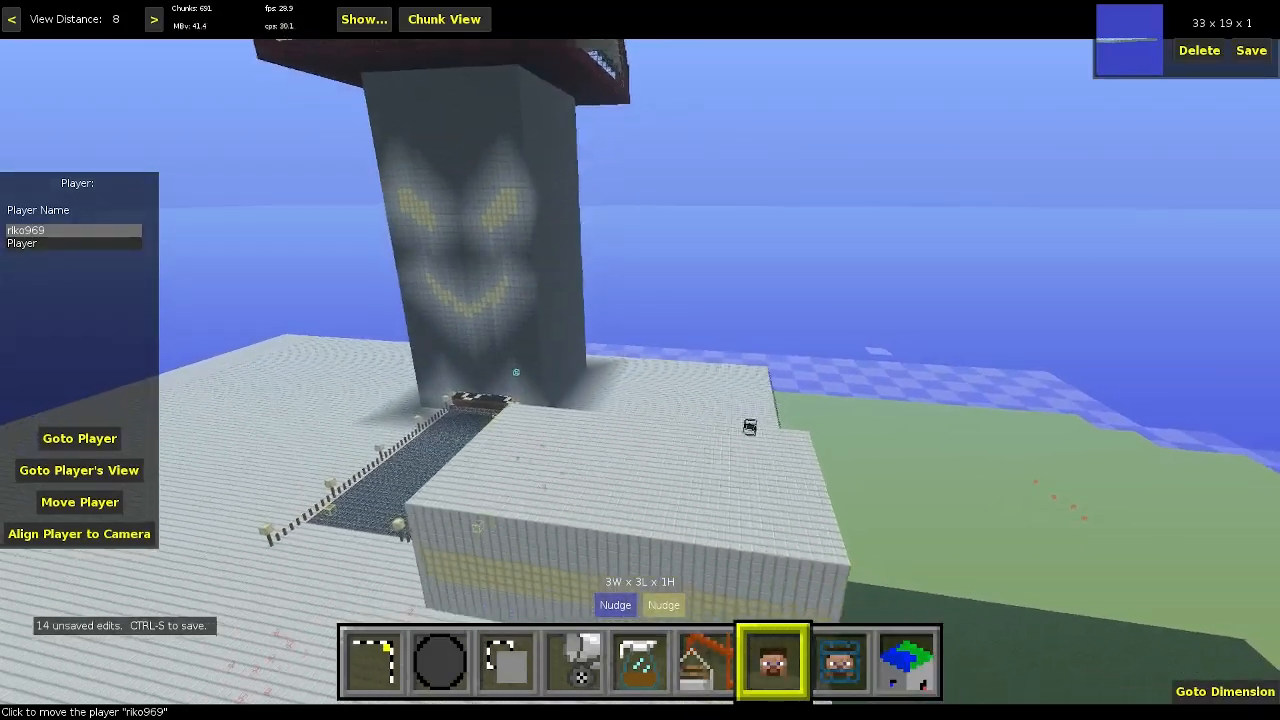
key("s")
right_click(545, 575)
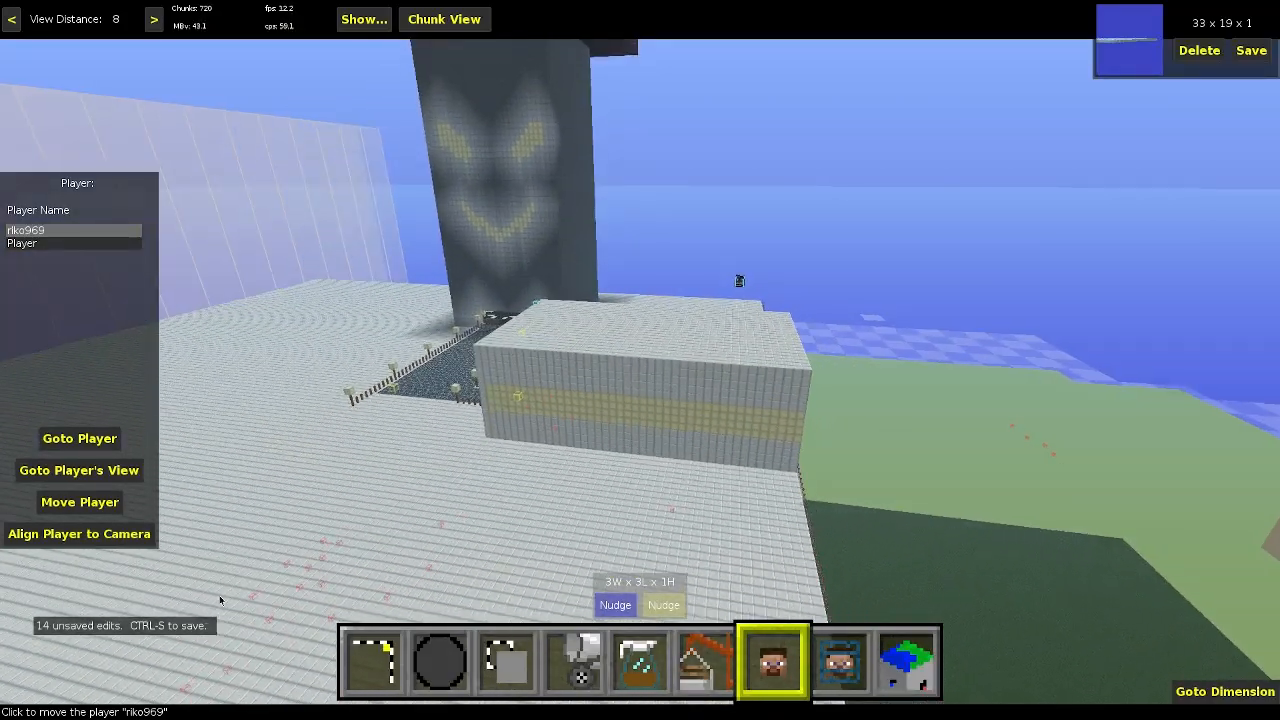
left_click(100, 446)
right_click_drag(564, 487, 564, 487)
- Activate the spawn point tool and go to the world's current spawn point
key("1")
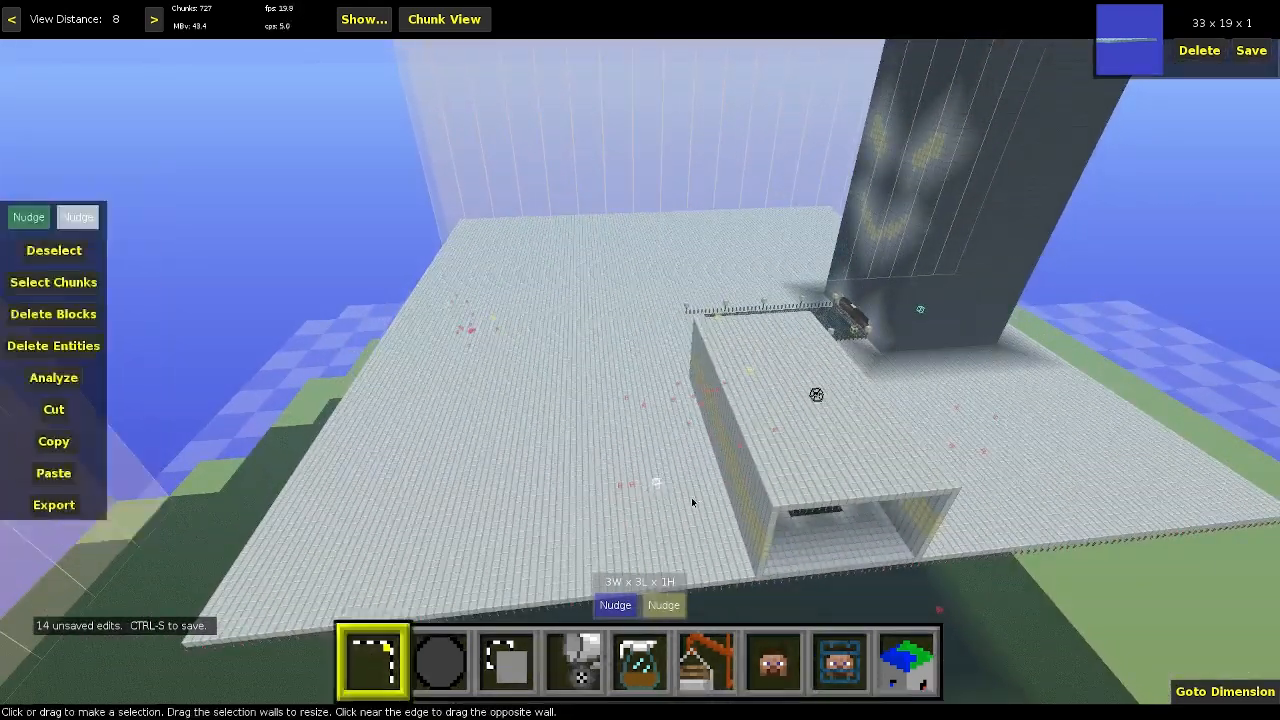
left_click(840, 660)
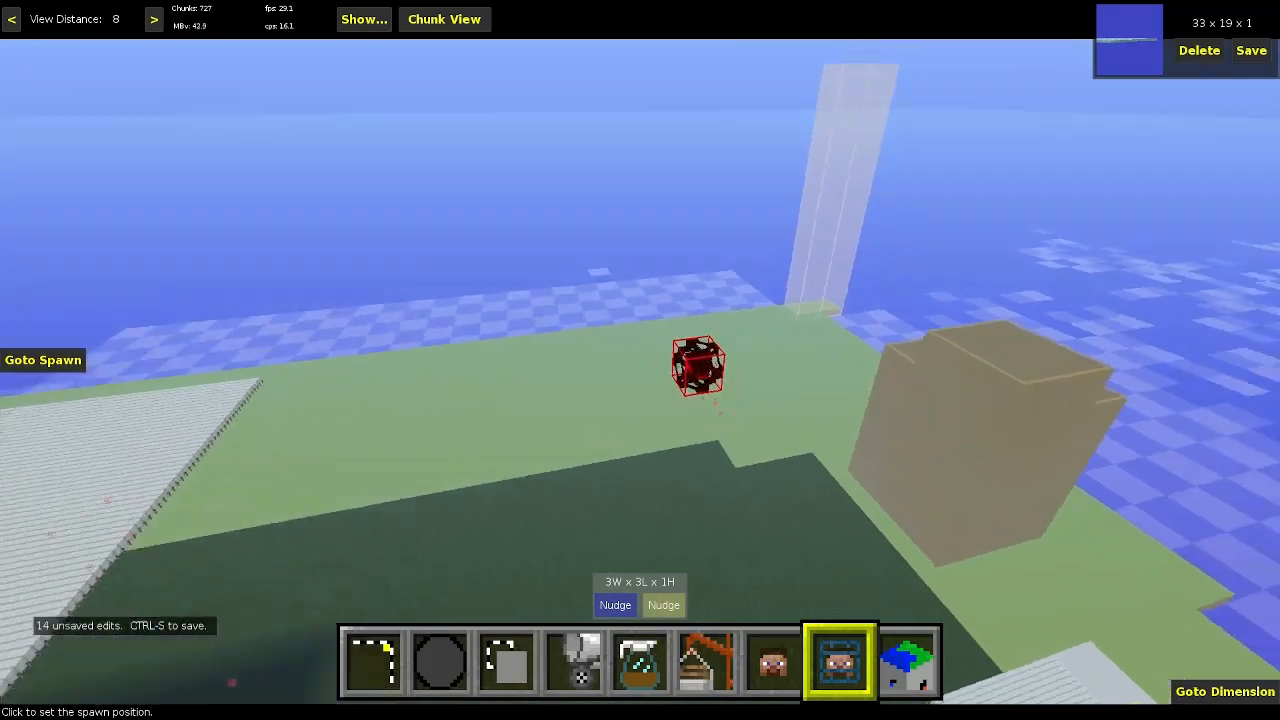
key("w")
right_click_drag(899, 537, 899, 537)
right_click_drag(766, 522, 646, 470)
left_click(45, 360)
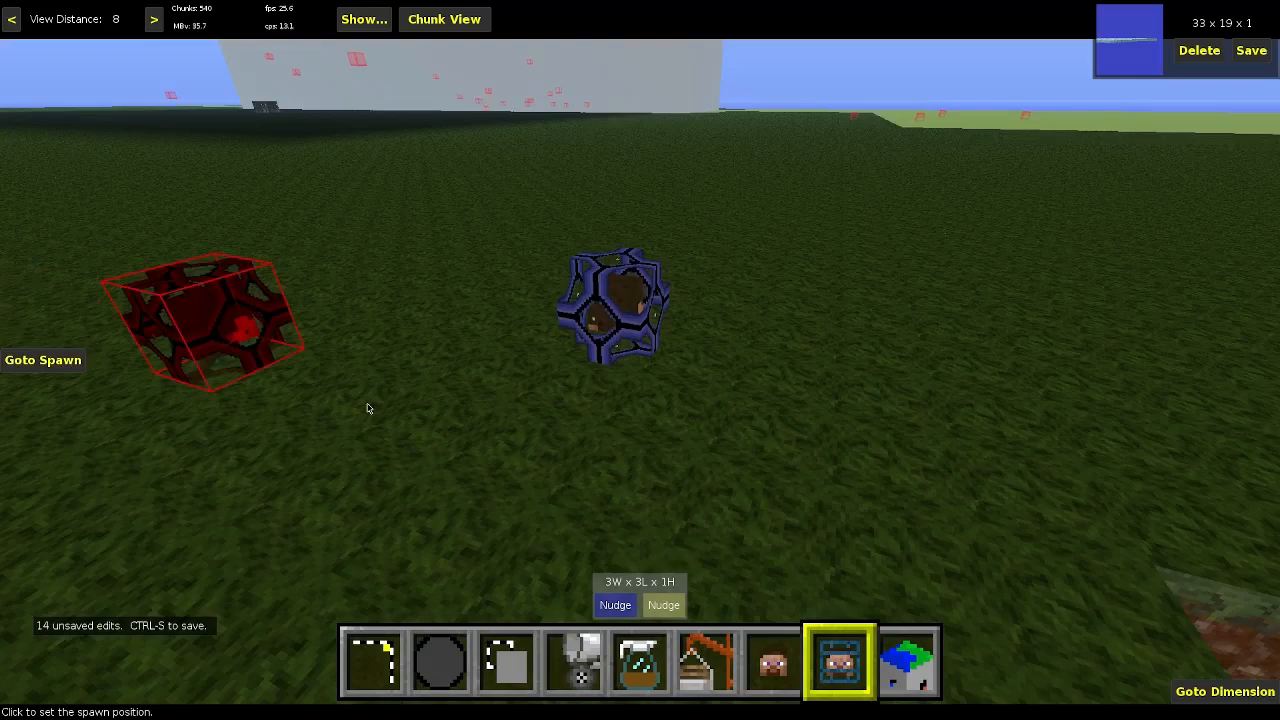
- Set the spawn point on the floor of the glass-walled room atop the tower, applying the automatic spawn fix
right_click_drag(620, 352, 703, 300)
key("w")
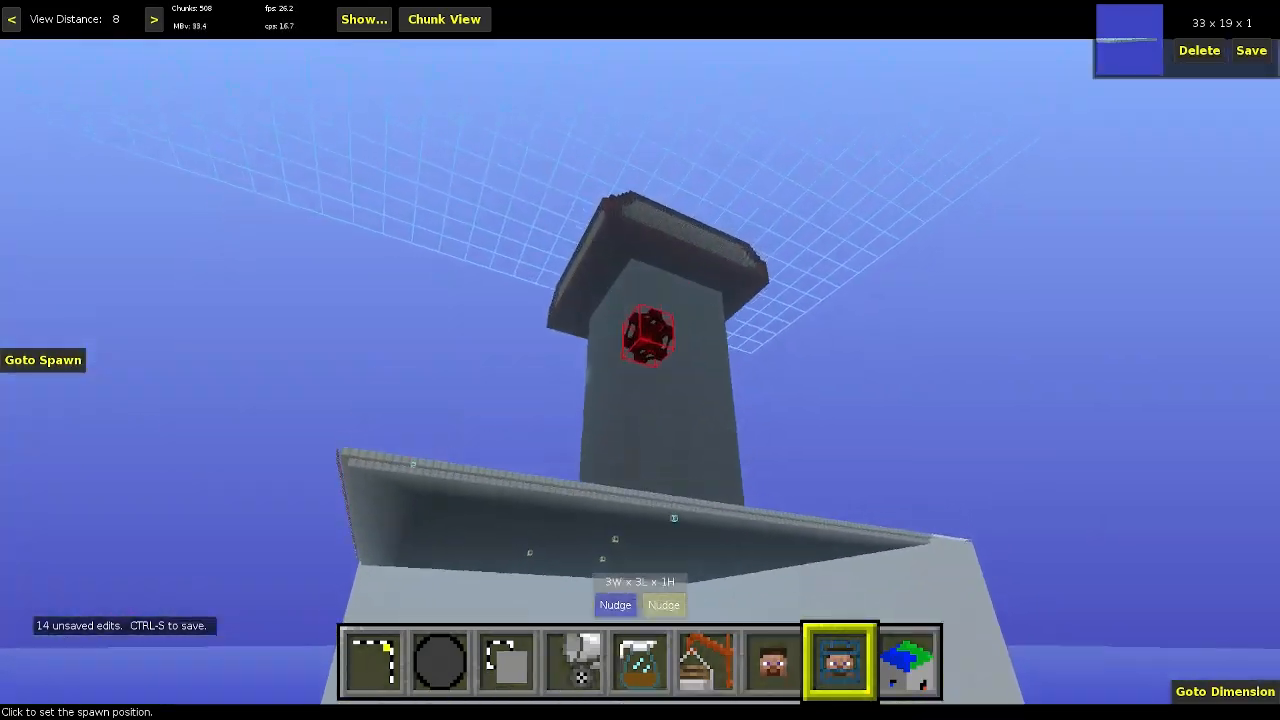
key("w")
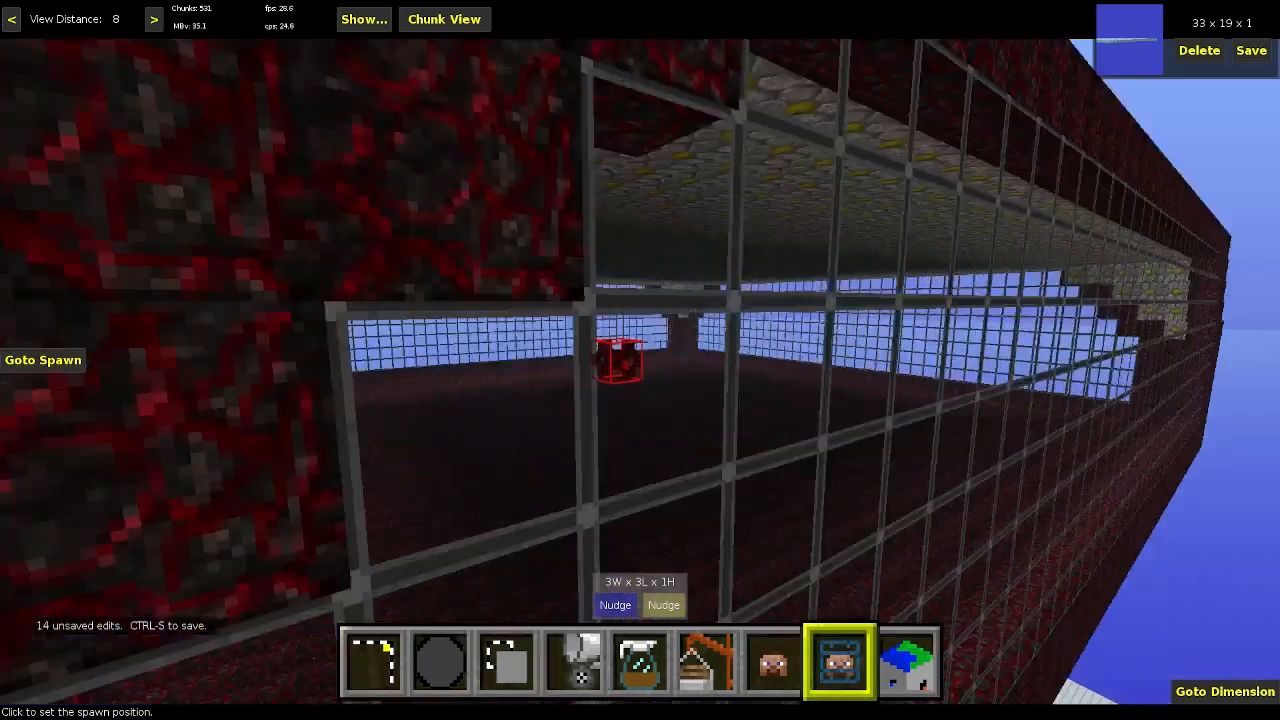
right_click(369, 405)
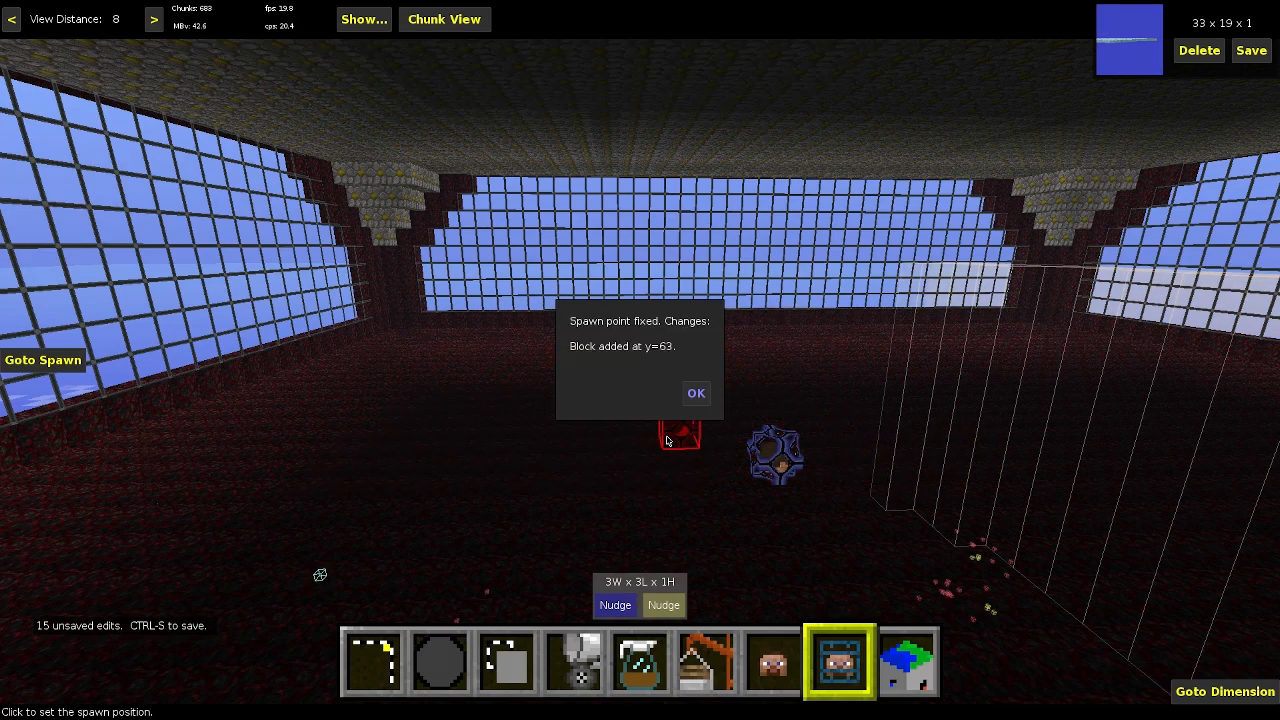
- Set the spawn point on the roof of the small white hangar on the grass, applying the automatic spawn fix
key("w")
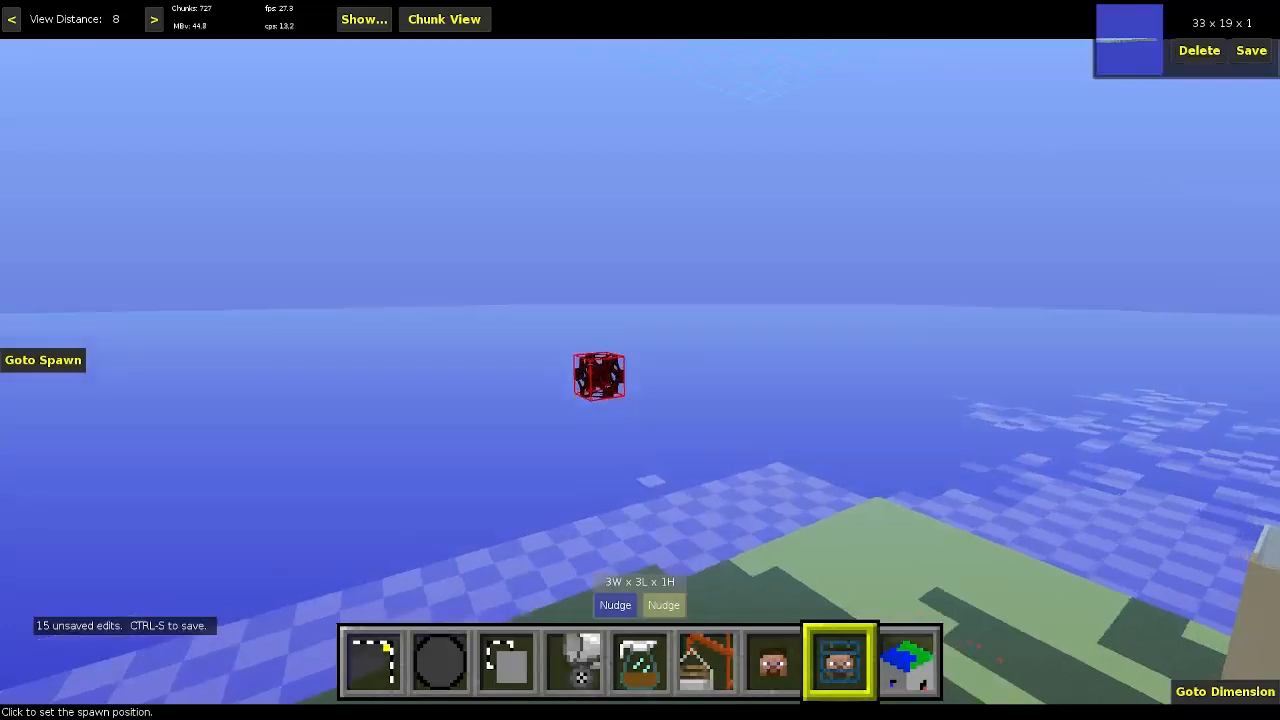
key("w")
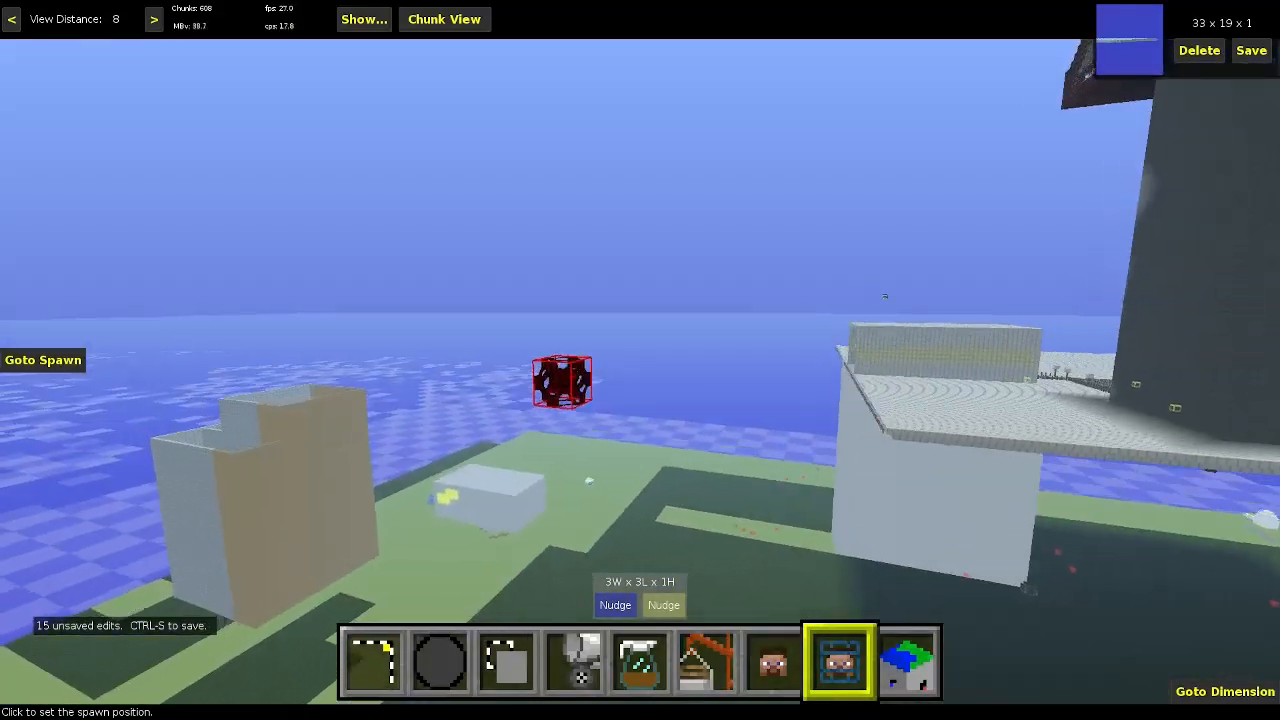
key("z")
key("w")
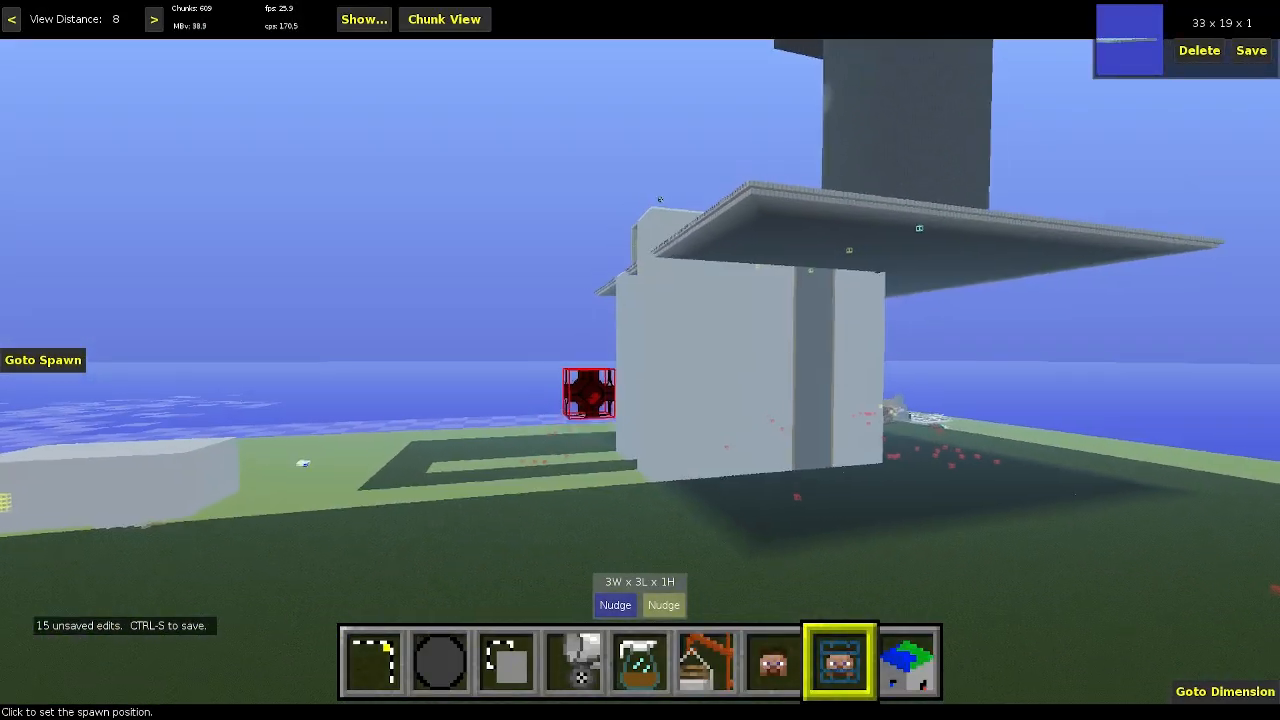
key("w")
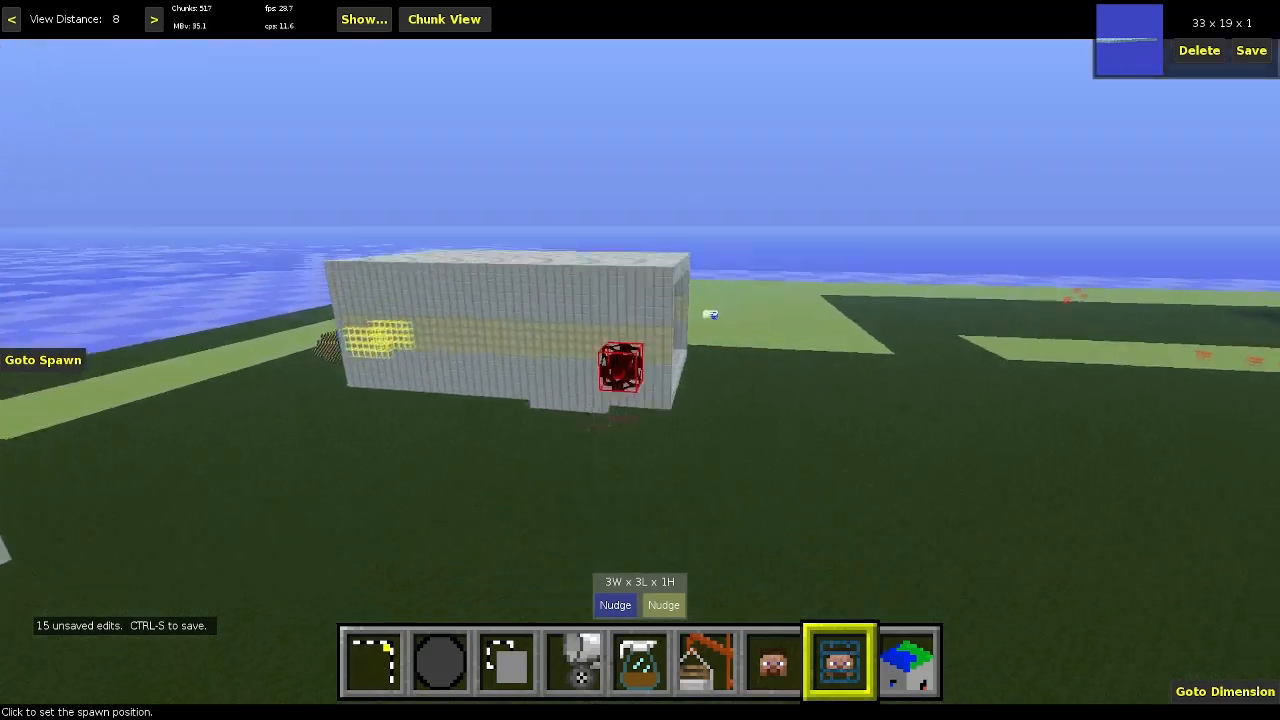
key("q")
right_click(684, 495)
left_click(677, 510)
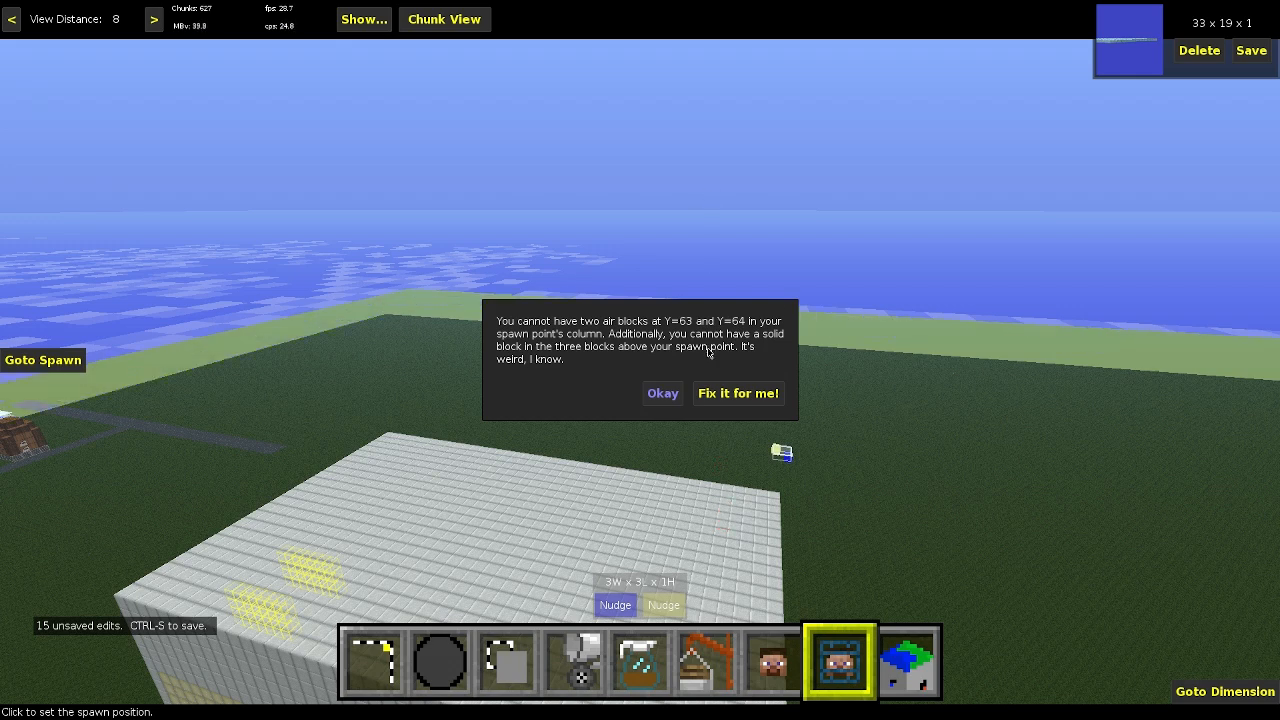
left_click(677, 507)
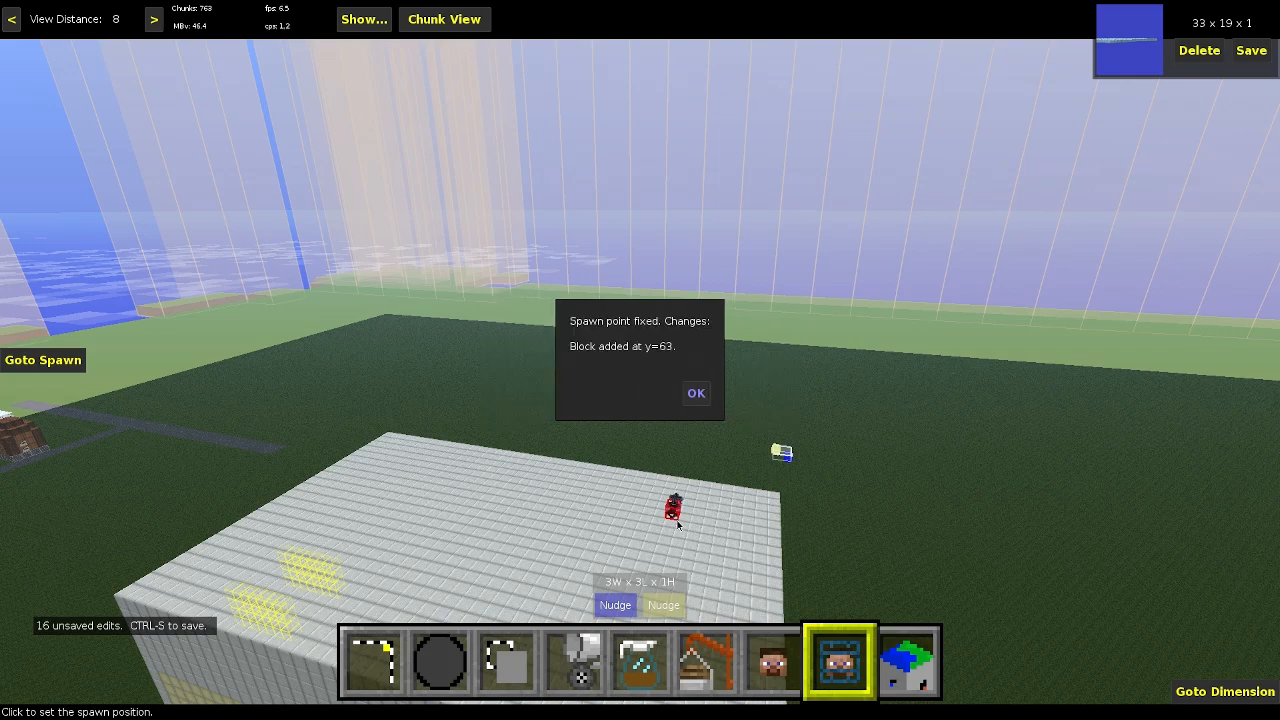
- Fly around to the small hangar's open front and view the airplane and runway inside
key("d")
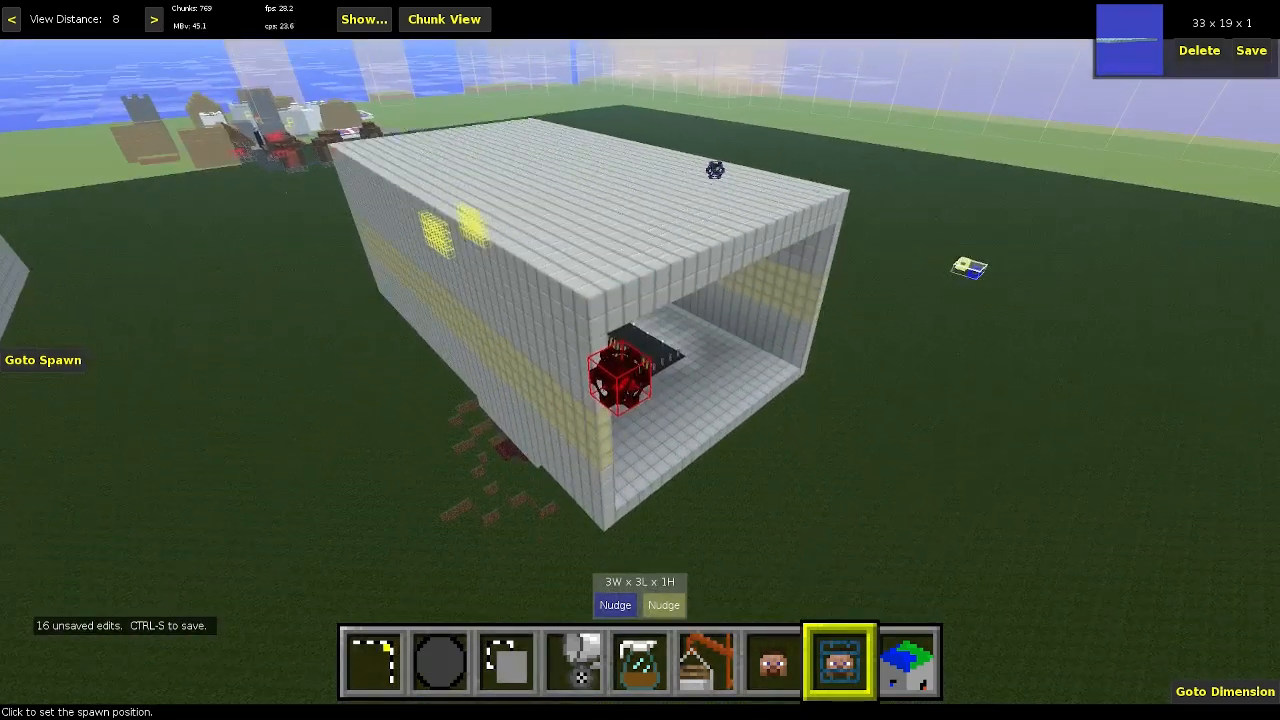
key("w")
key("w")
key("d")
right_click(595, 497)
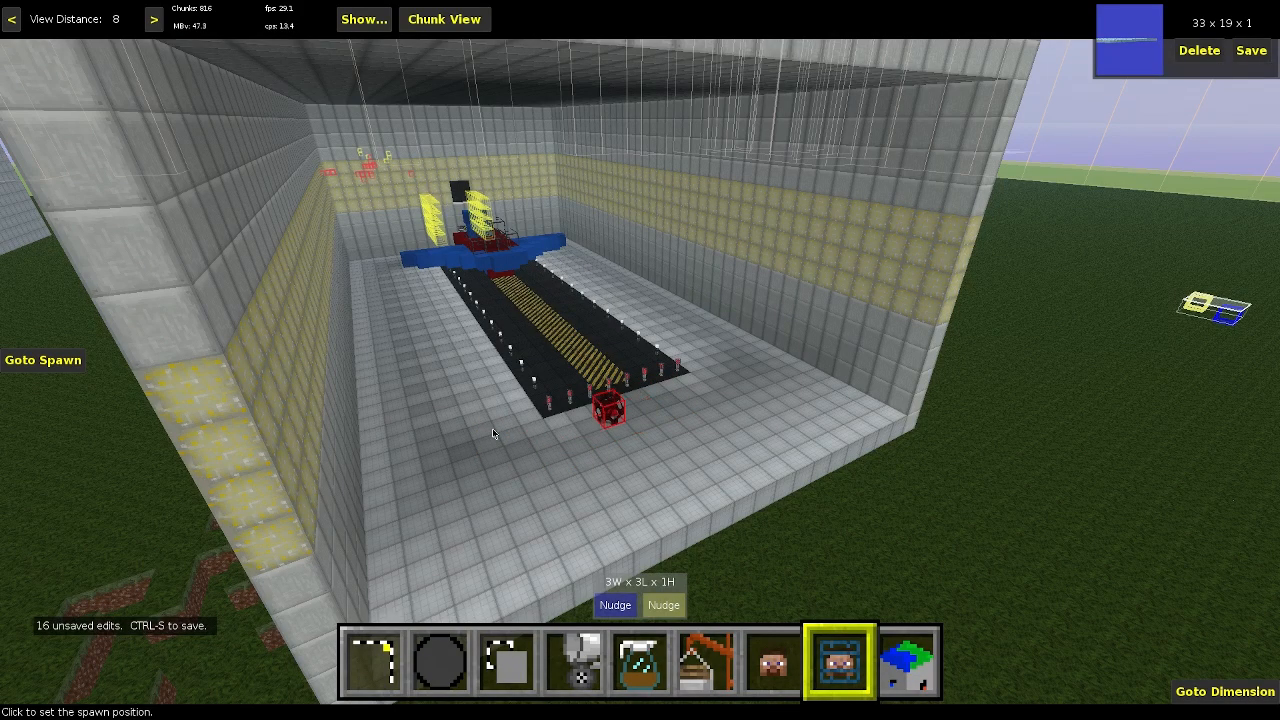
- Fly around the small hangar and over the surrounding grass to view the structures and the world's edges
right_click(492, 433)
key("space")
key("w")
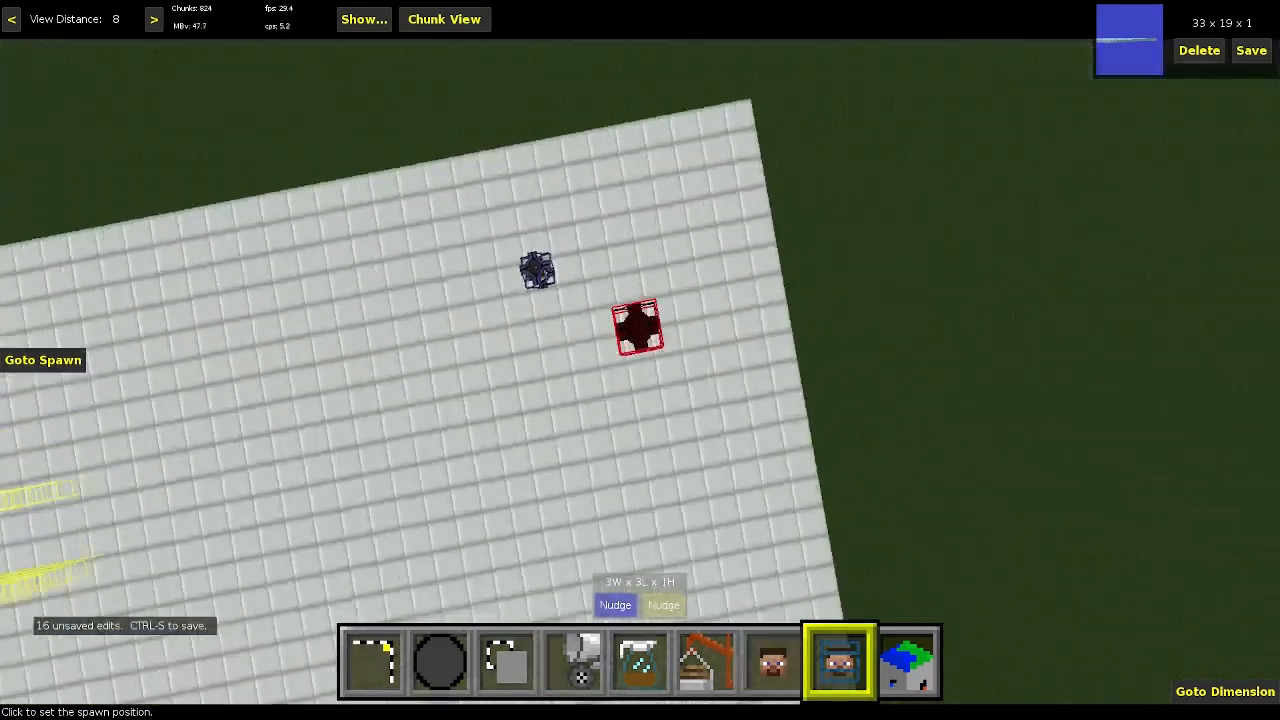
key("w")
key("space")
key("d")
key("w")
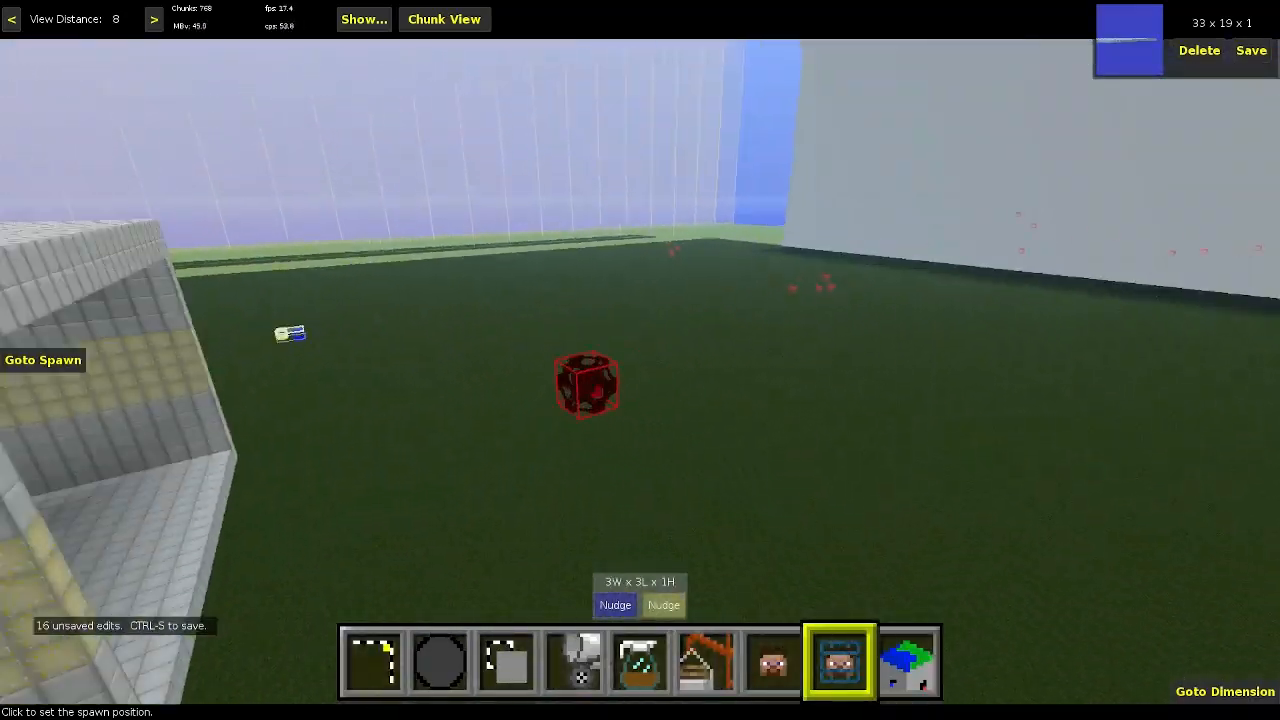
key("w")
key("space")
right_click_drag(500, 364, 262, 352)
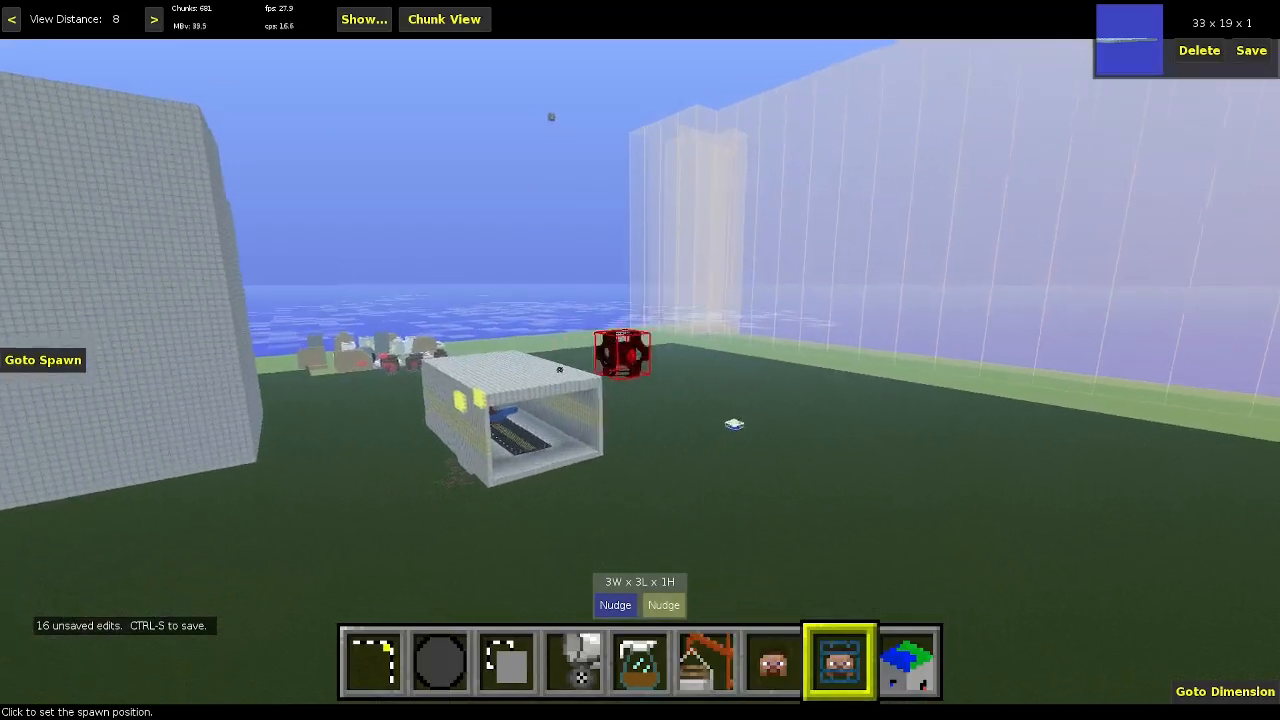
key("w")
key("space")
key("a")
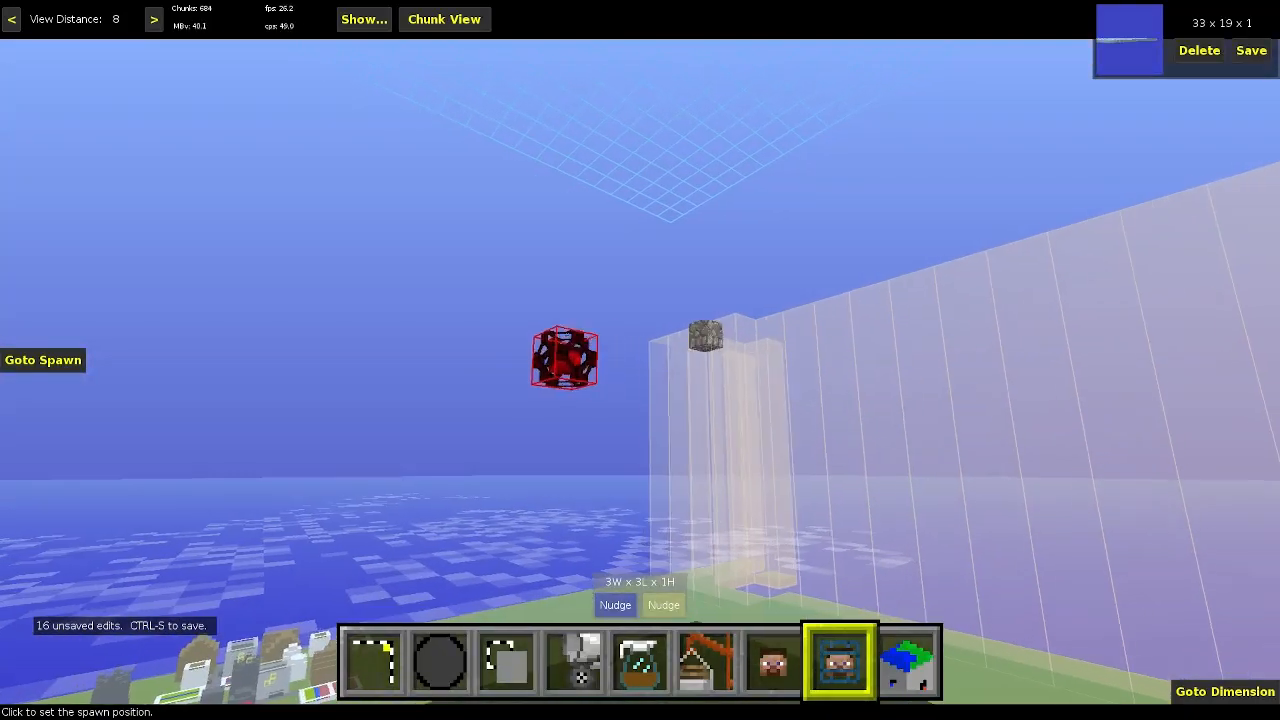
key("space")
key("w")
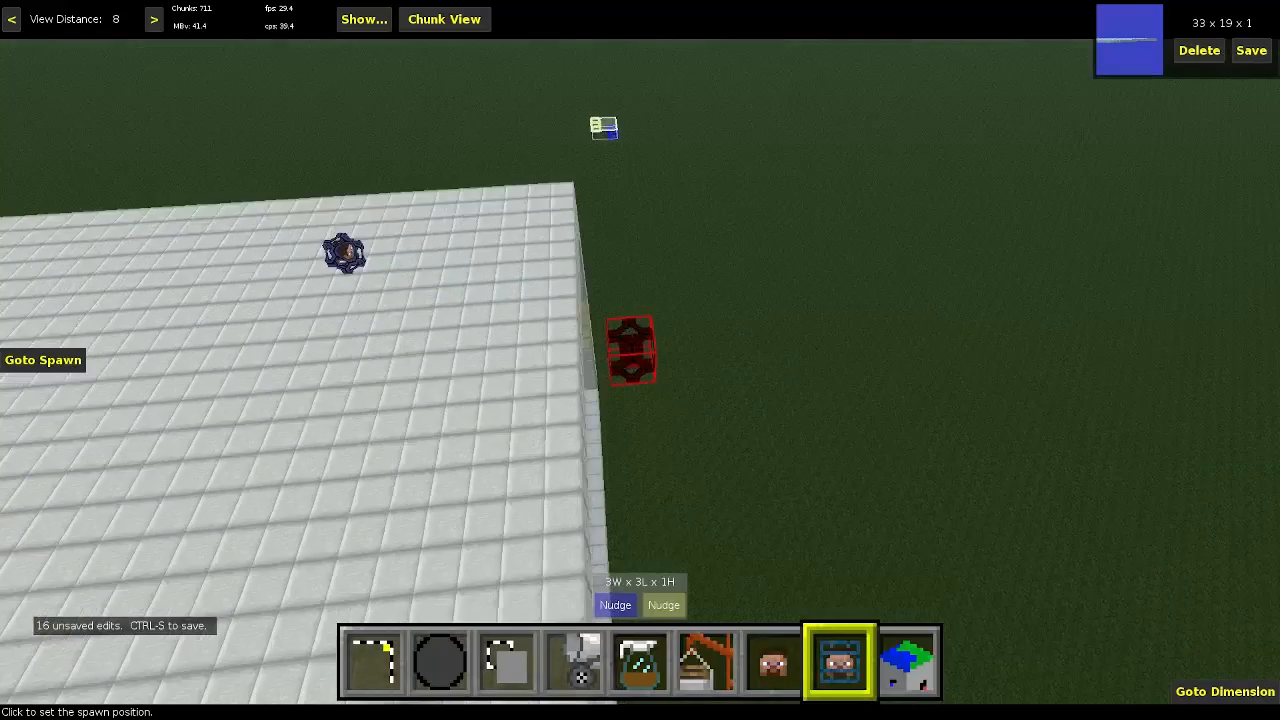
key("a")
right_click(534, 354)
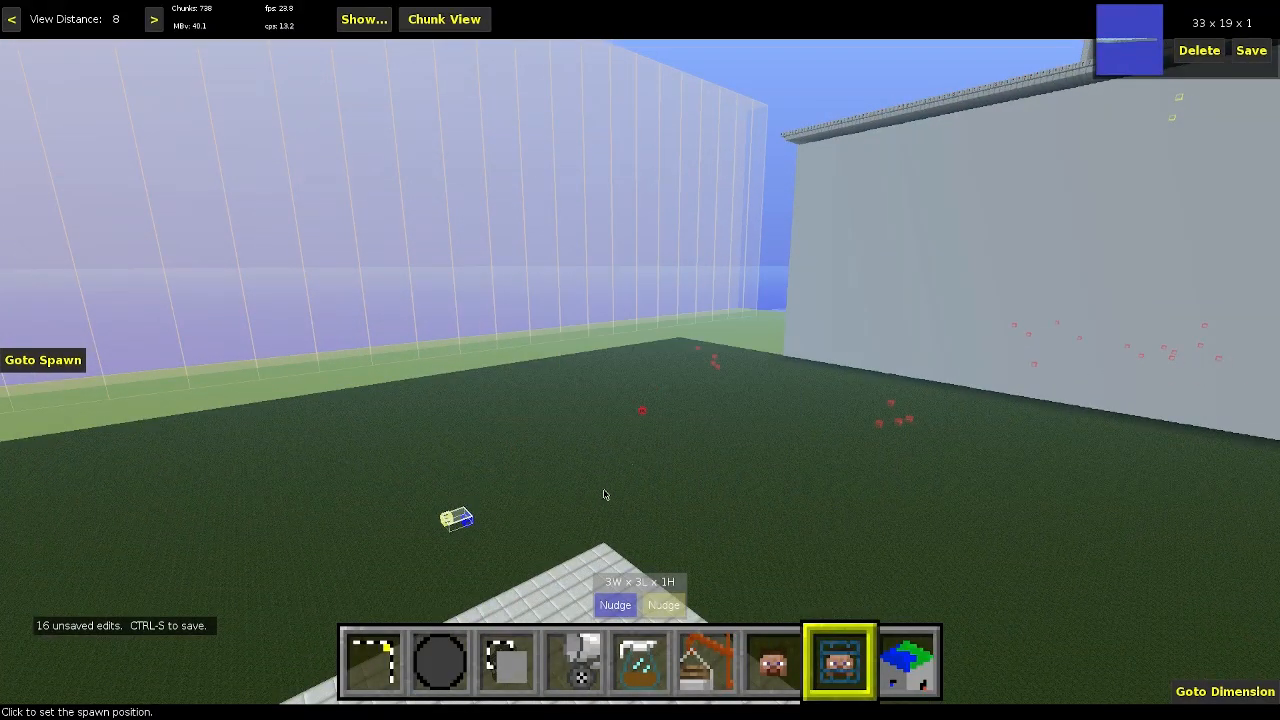
- Go to the world's current spawn point and look around from the small hangar's roof
left_click(46, 370)
right_click(416, 390)
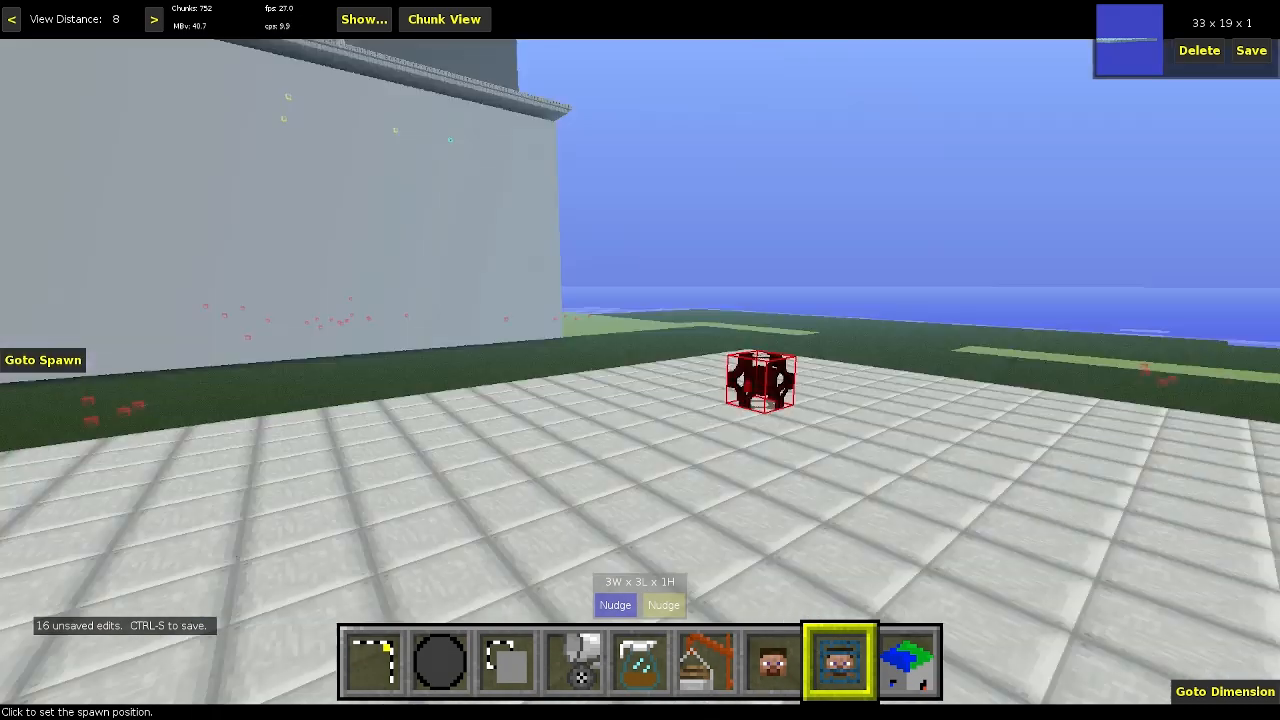
key("s")
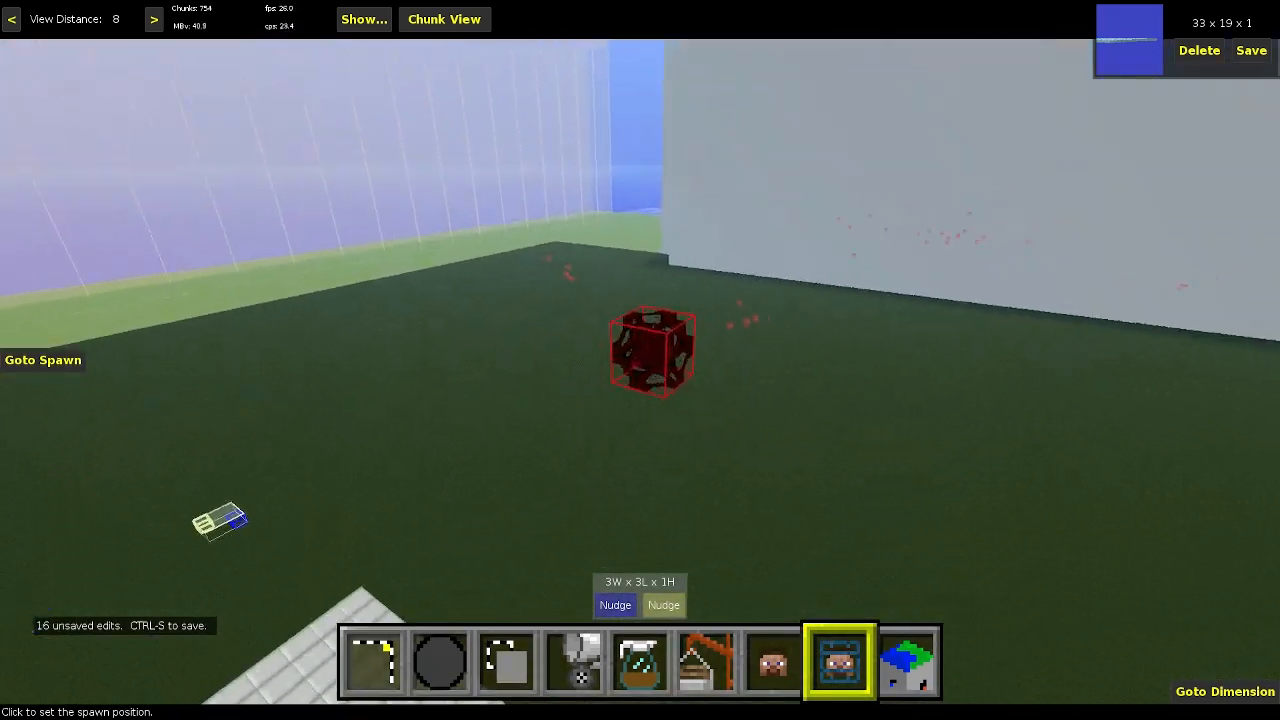
right_click(650, 383)
- Select two chunks with Chunk Control and view the chunk creation settings without creating any chunks
left_click(922, 684)
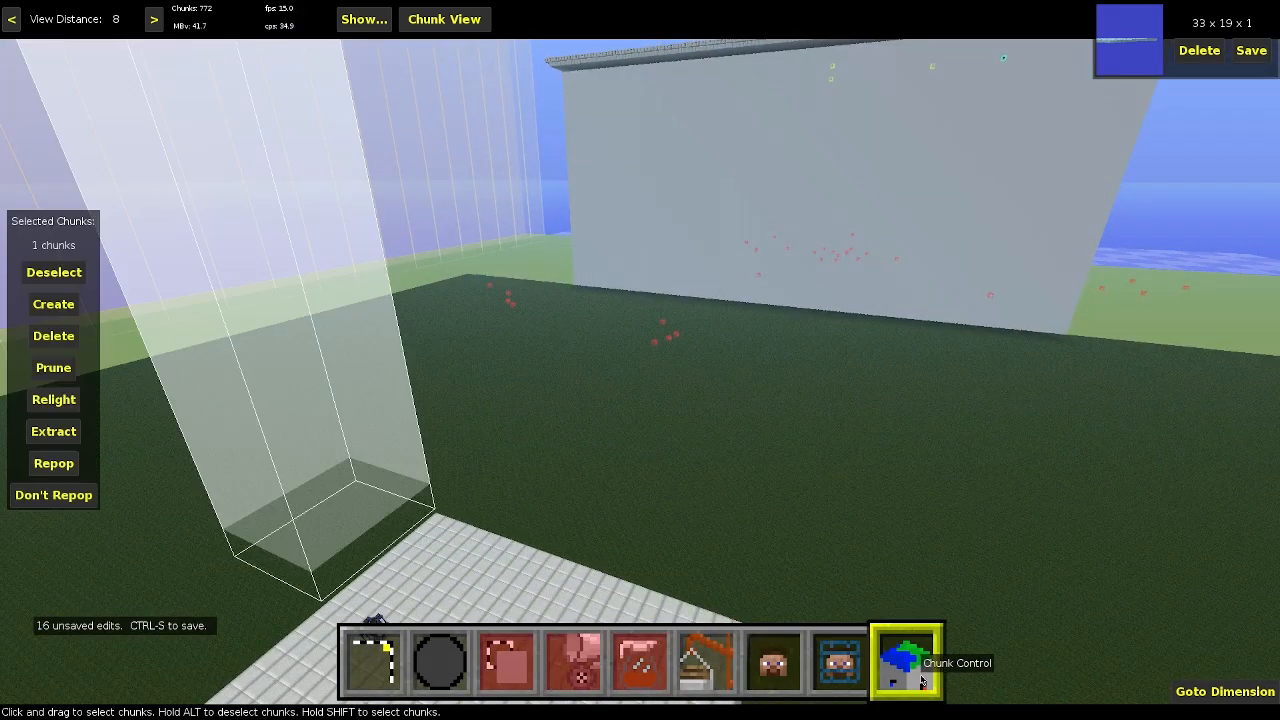
right_click(535, 481)
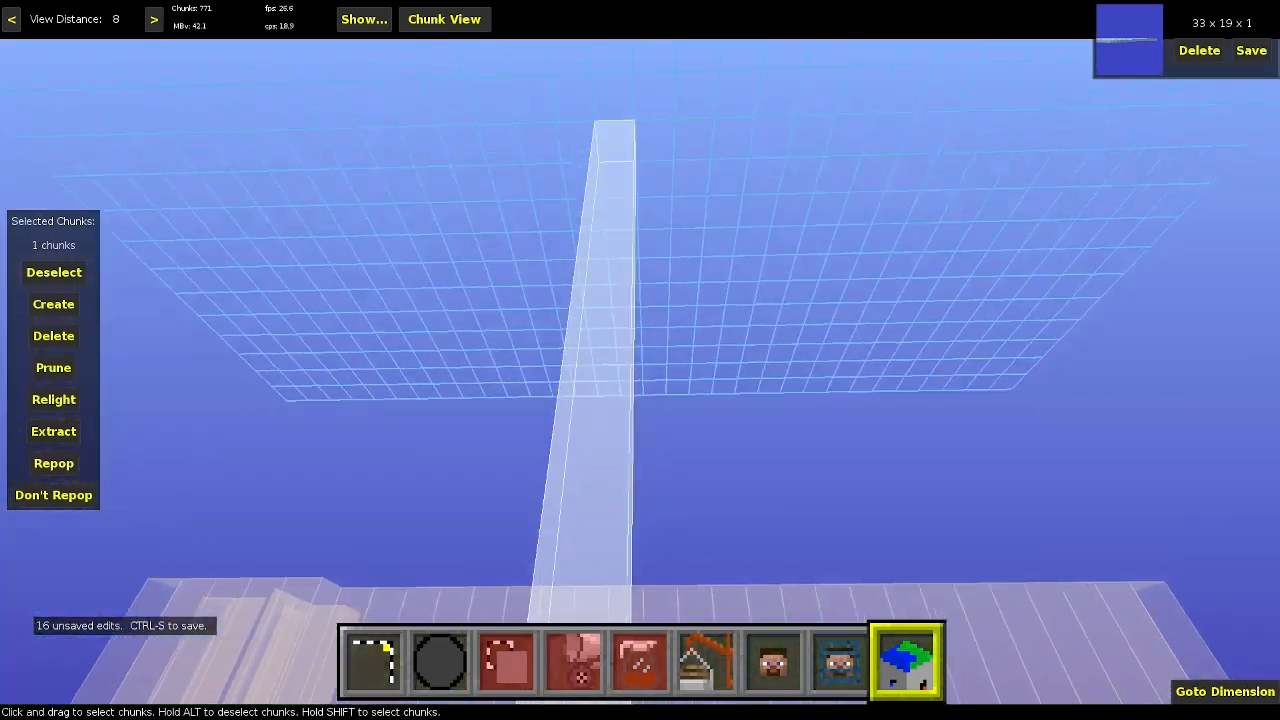
right_click(460, 350)
right_click(715, 587)
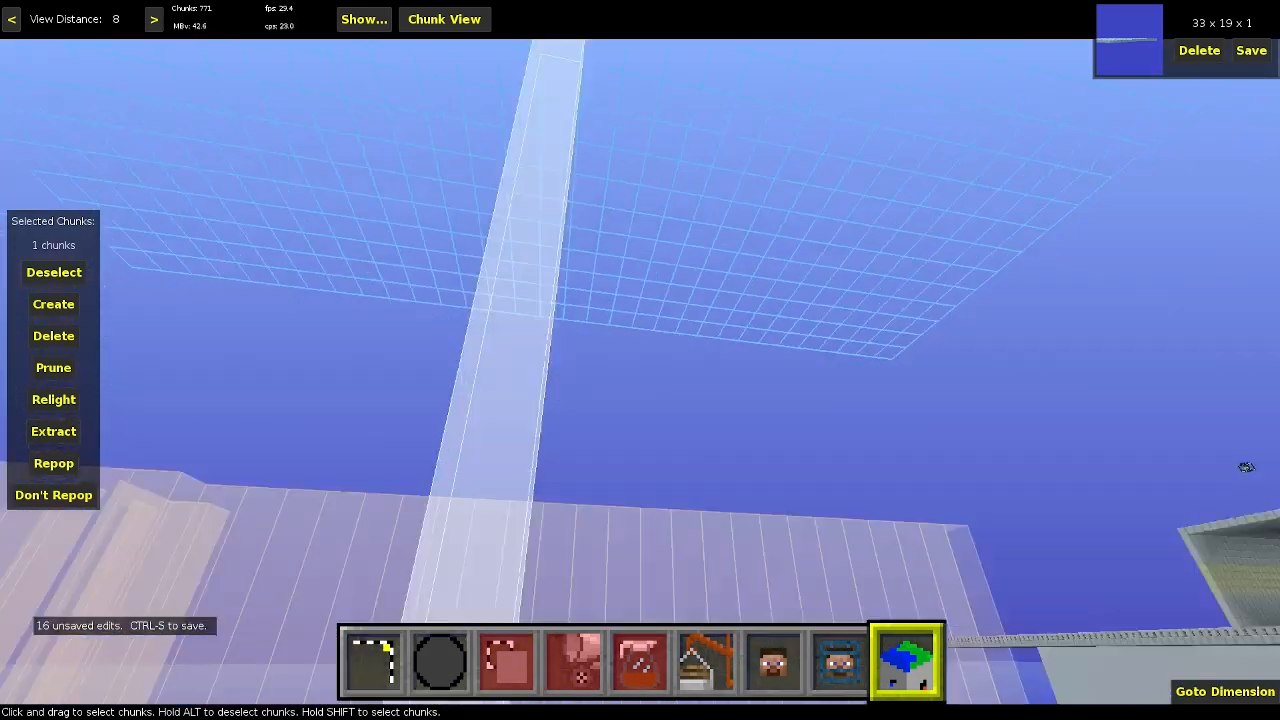
right_click(699, 609)
key("d")
key("s")
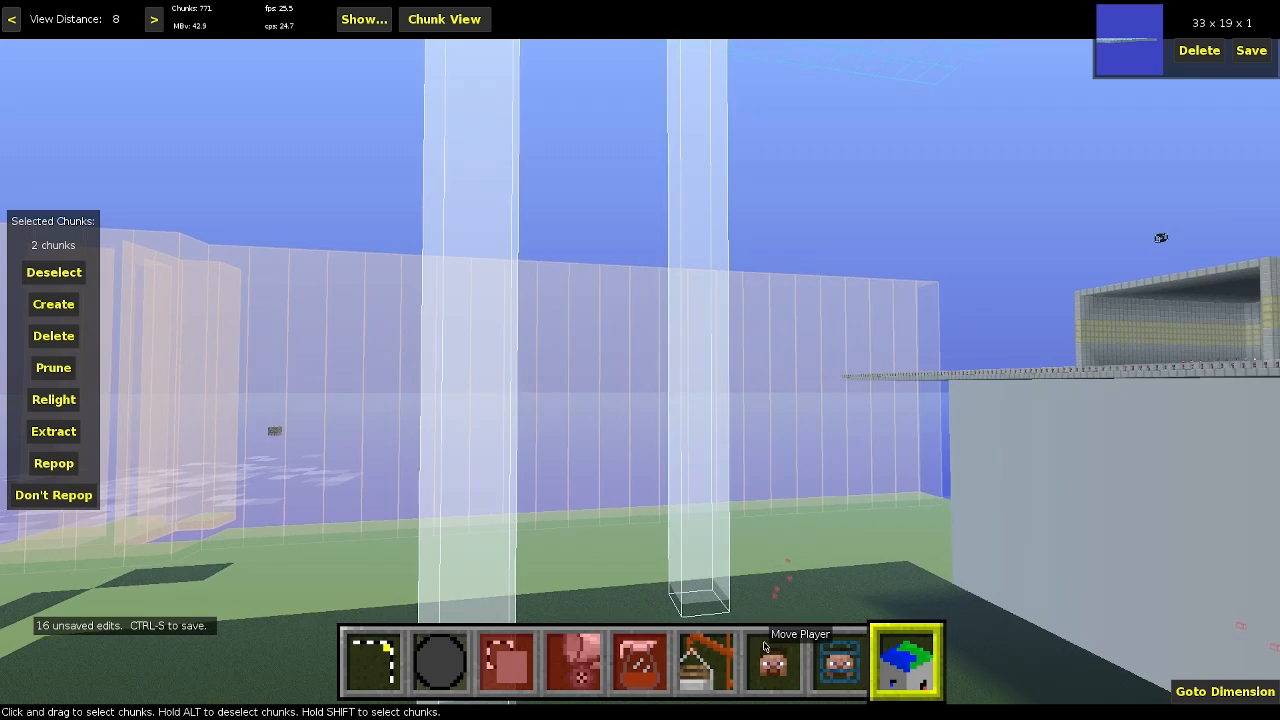
left_click(55, 305)
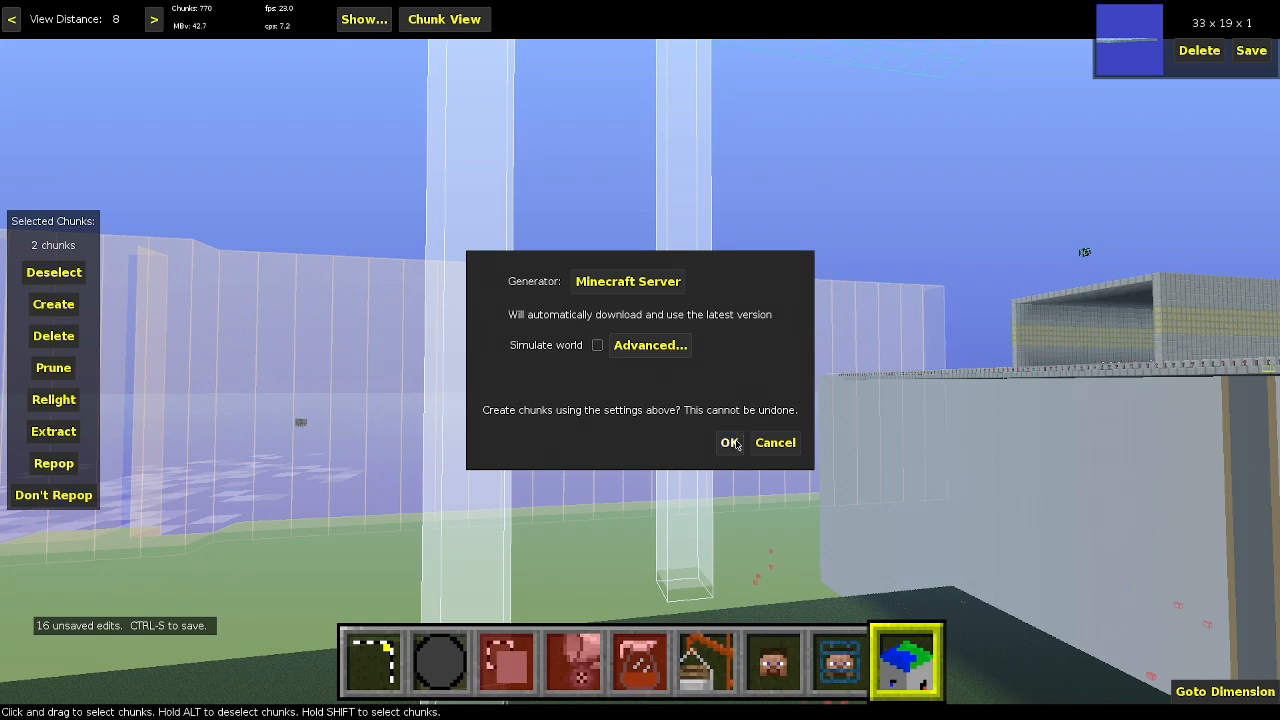
left_click(773, 443)
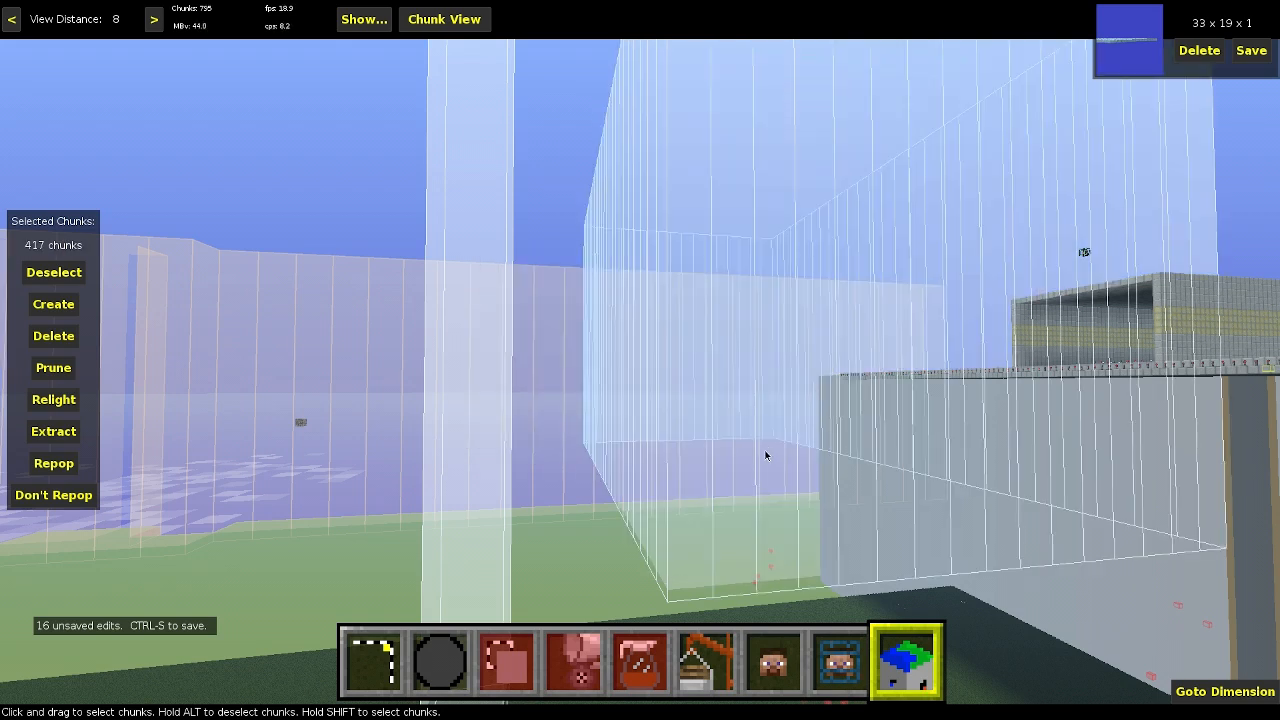
key("1")
key("Escape")
key("Escape")
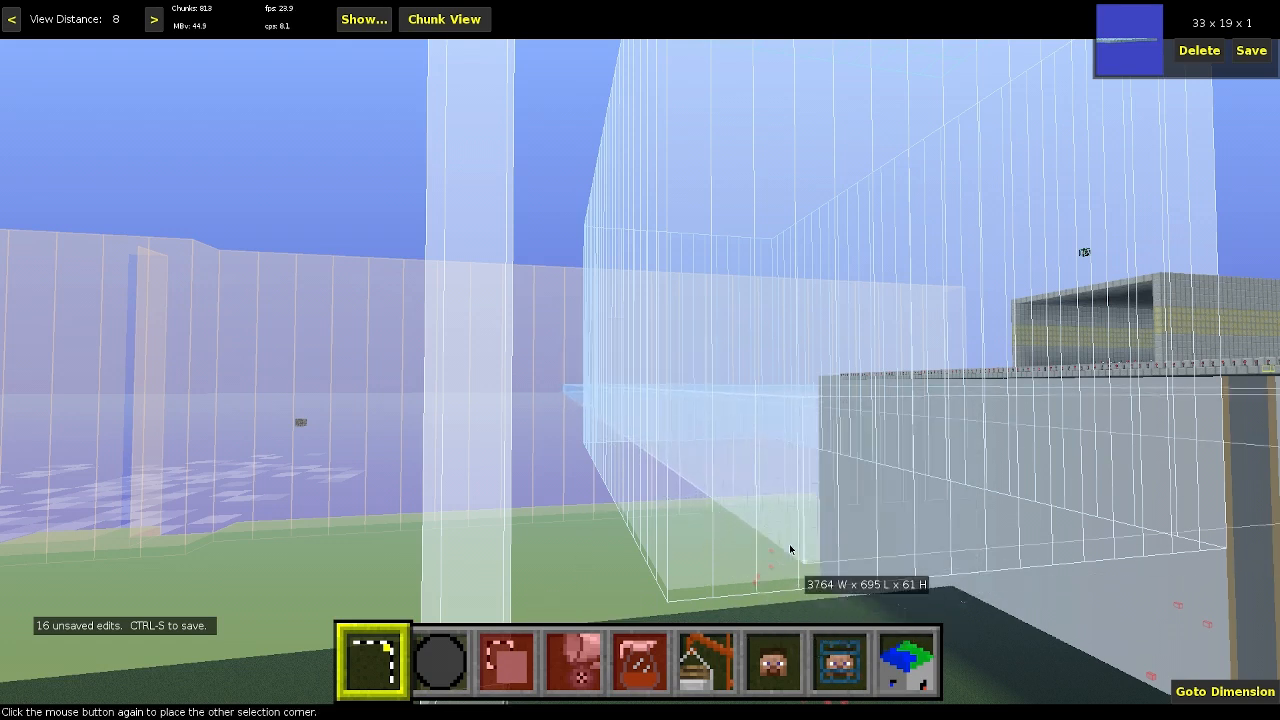
left_click(790, 595)
left_click(935, 655)
left_click_drag(1035, 653, 1010, 645)
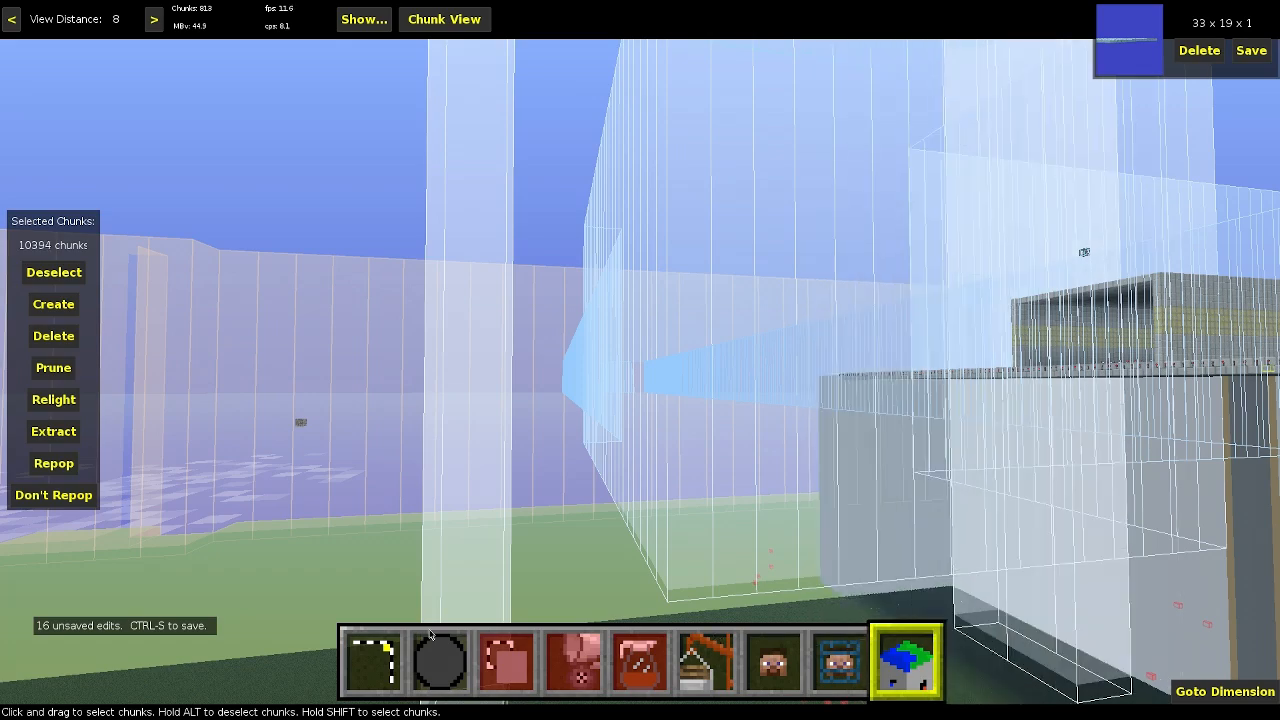
left_click(360, 664)
right_click_drag(642, 400, 564, 474)
left_click(508, 465)
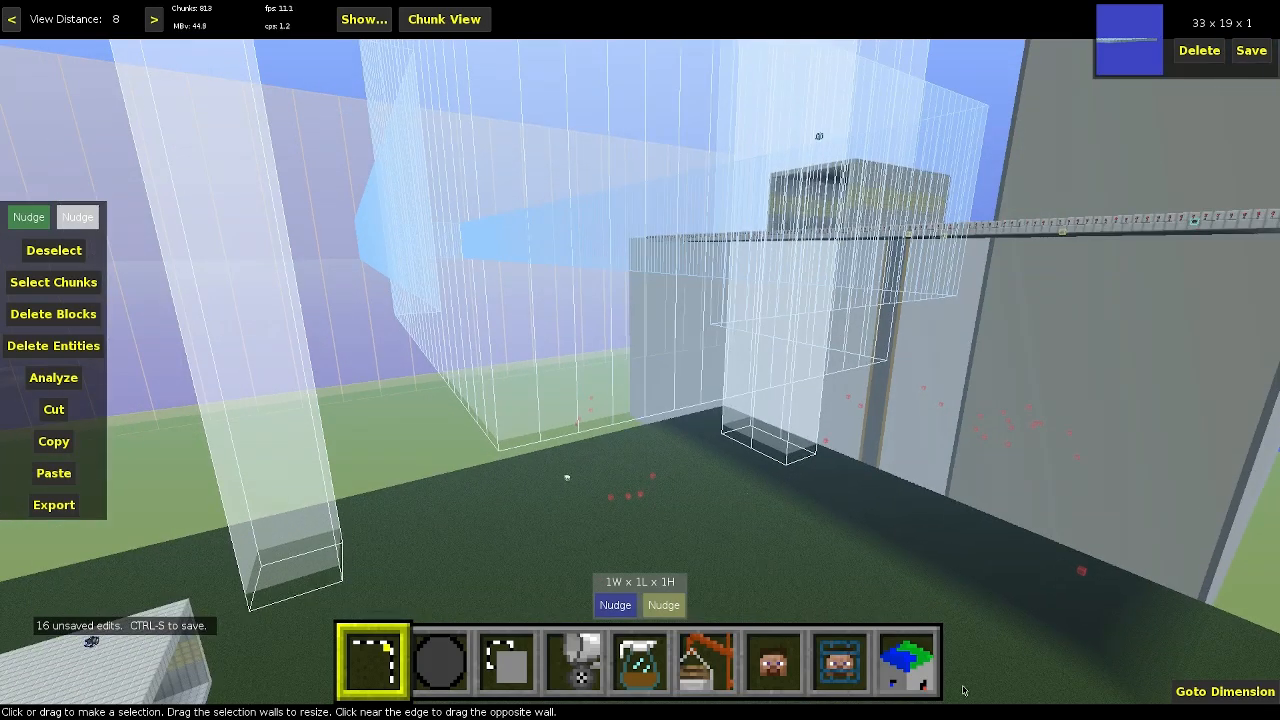
- Clear the whole chunk selection in Chunk Control and reactivate the Select tool
left_click(908, 658)
left_click(77, 272)
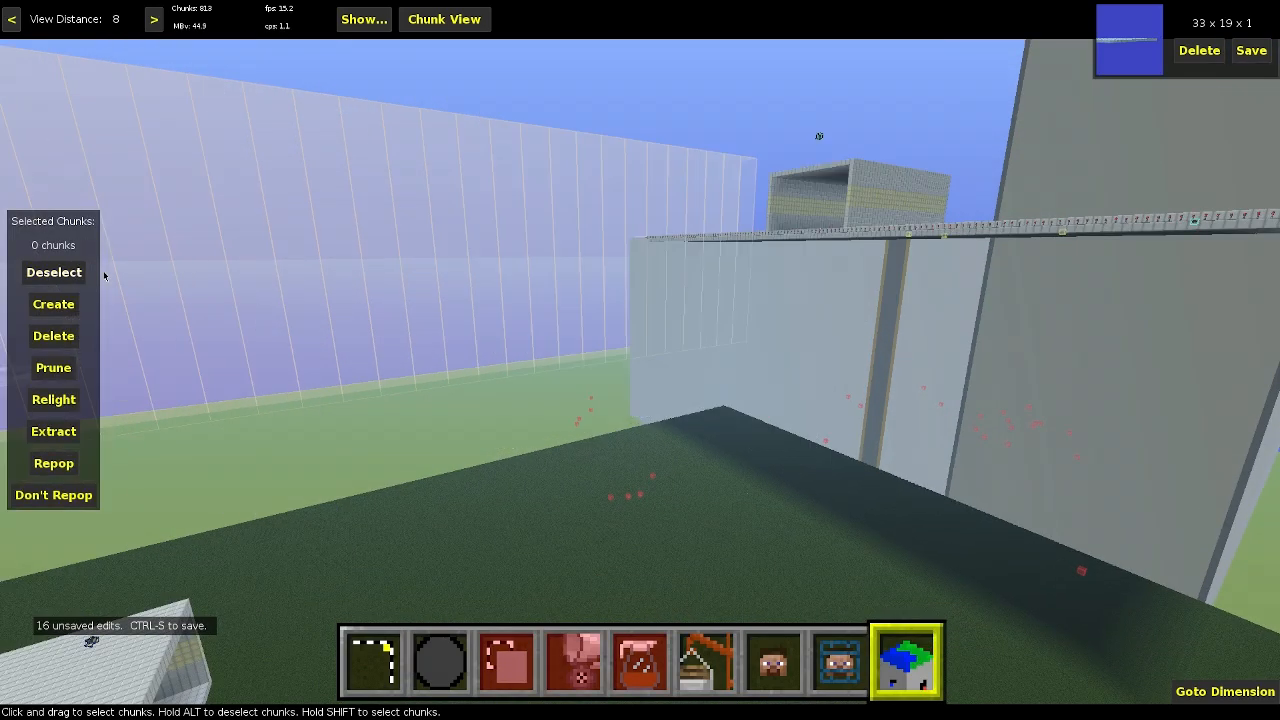
left_click(372, 658)
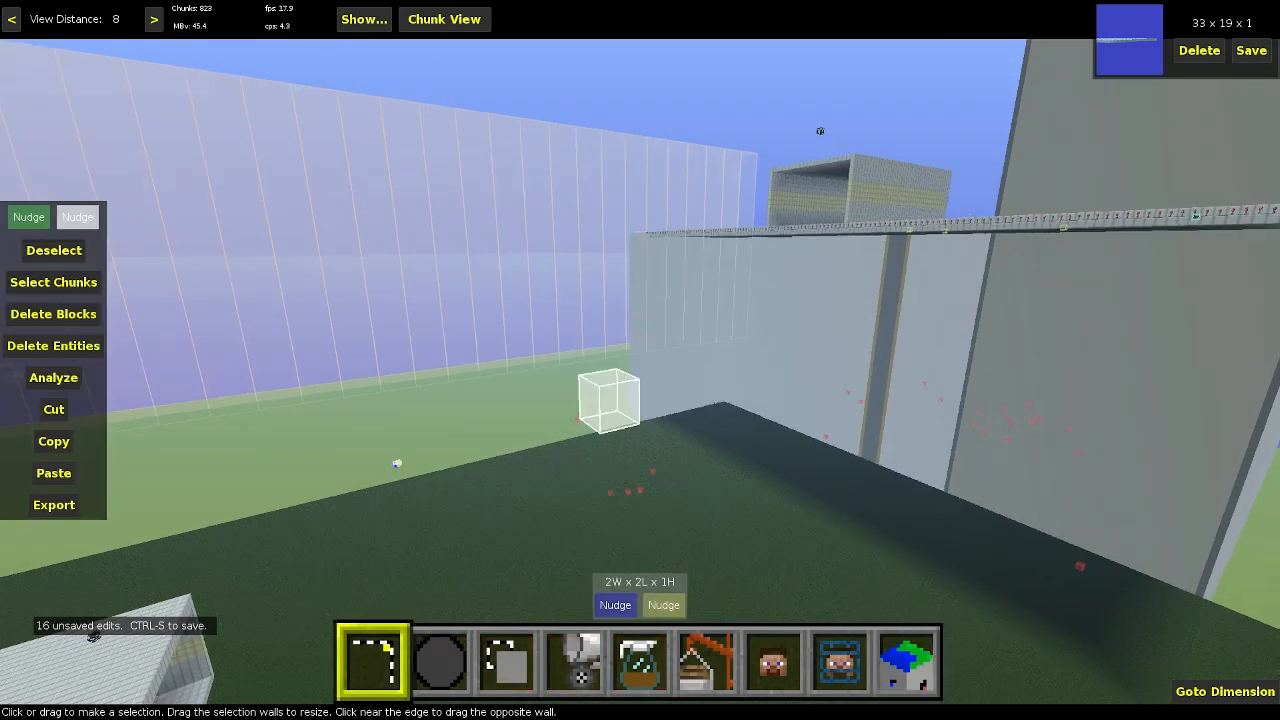
- Fly up over the large raised platform and view its open hangar, the tower and the grounds below
key("w")
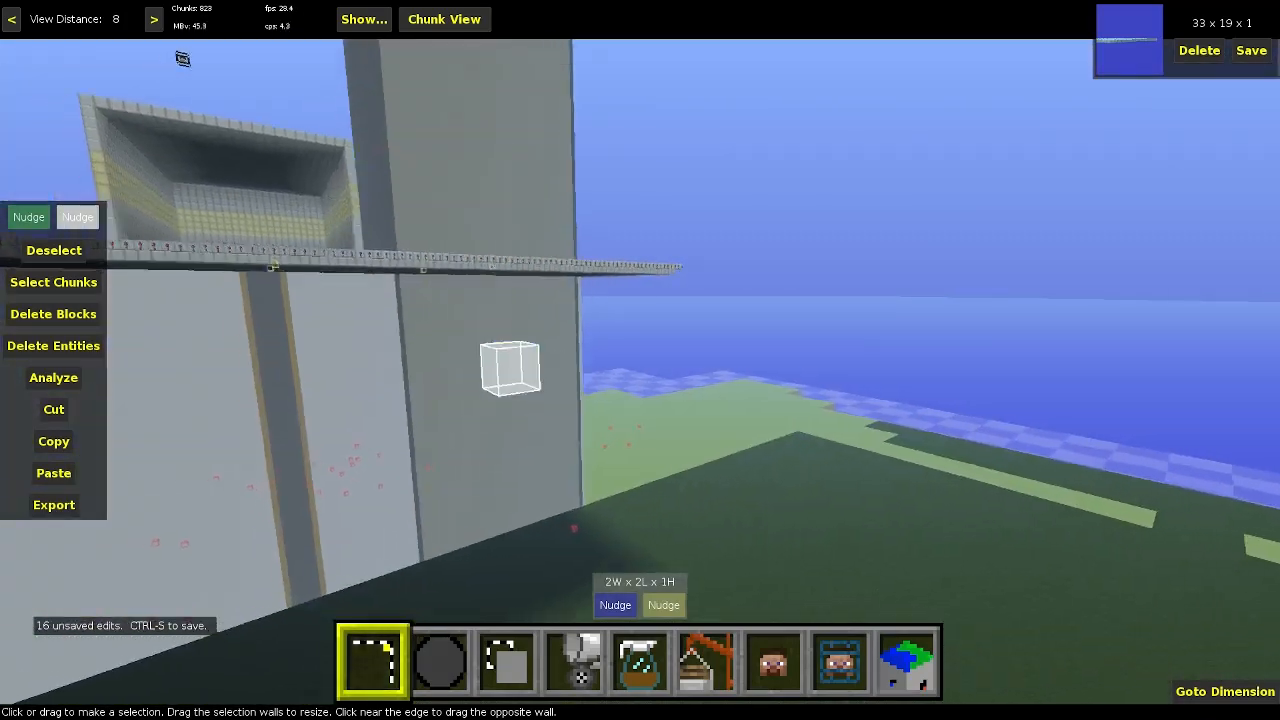
key("w")
key("q")
key("a")
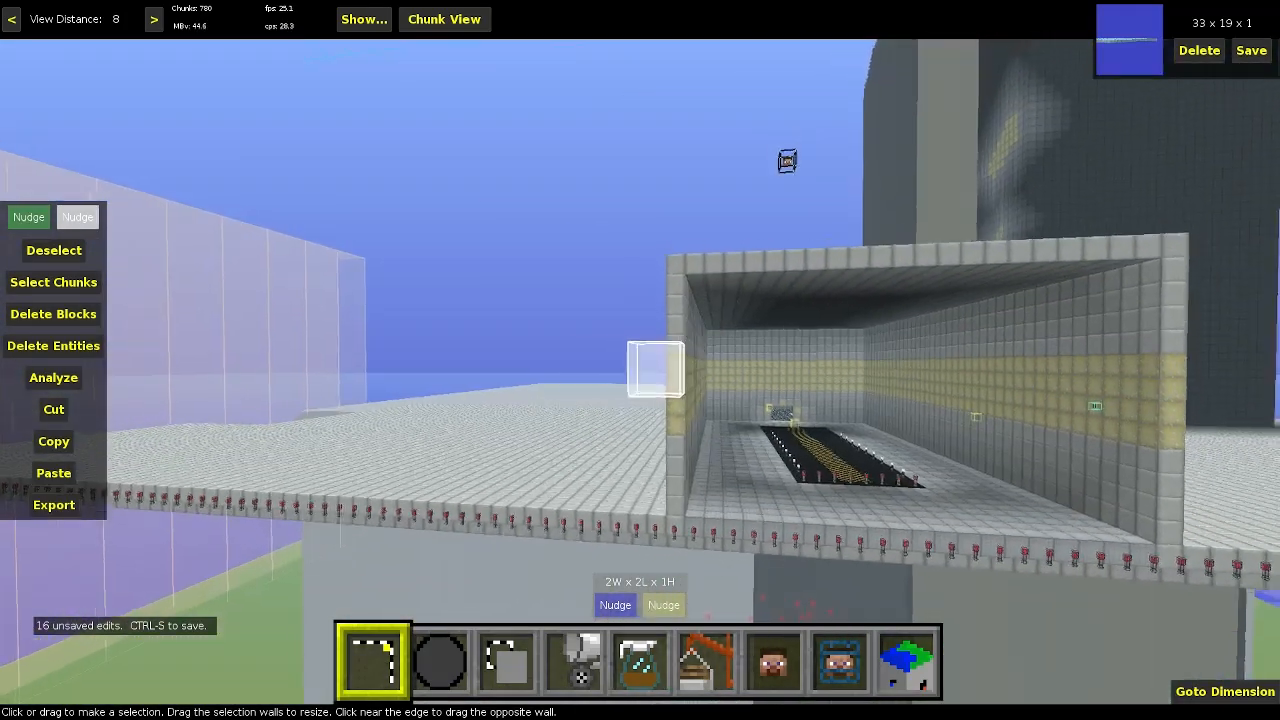
key("s")
key("w")
key("q")
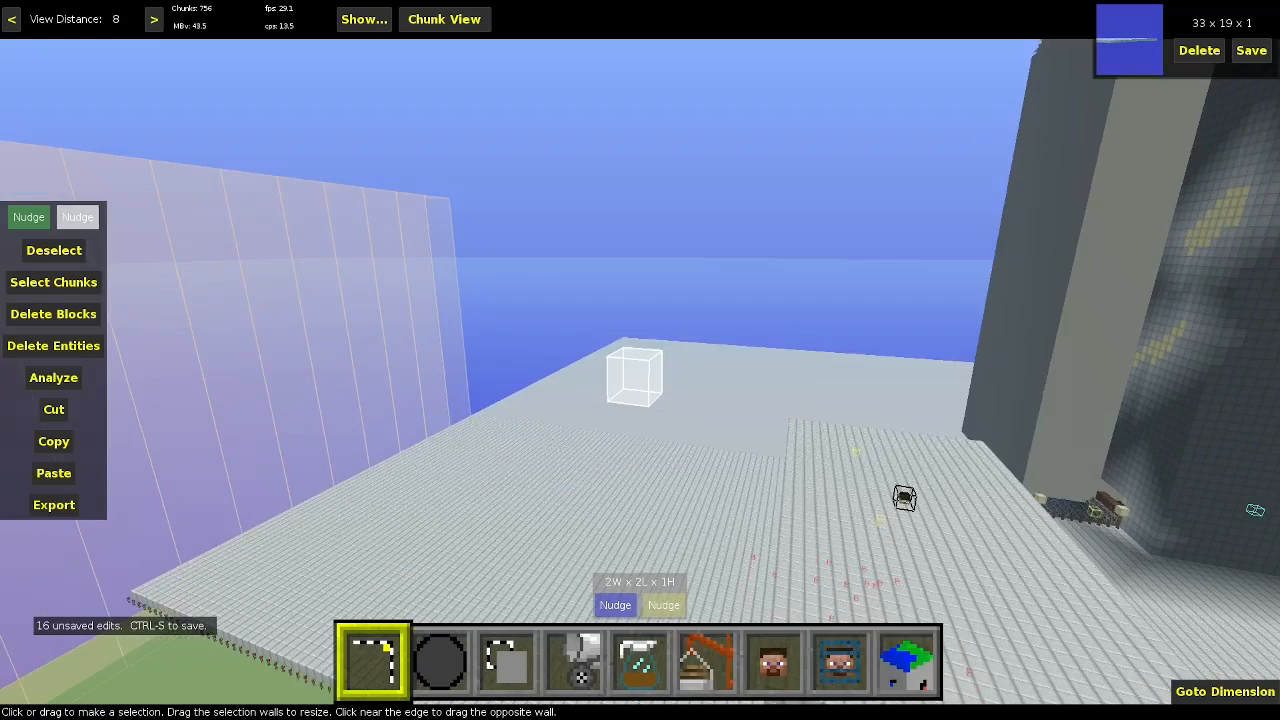
key("q")
key("s")
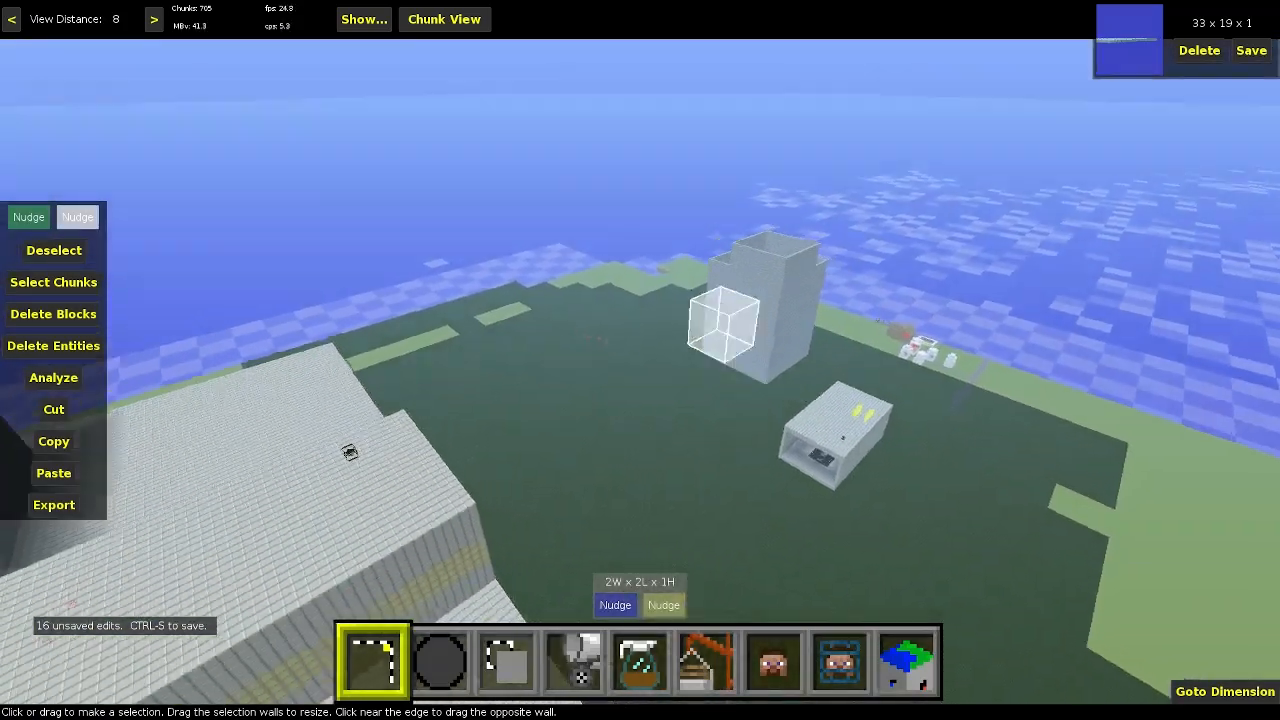
key("w")
key("w")
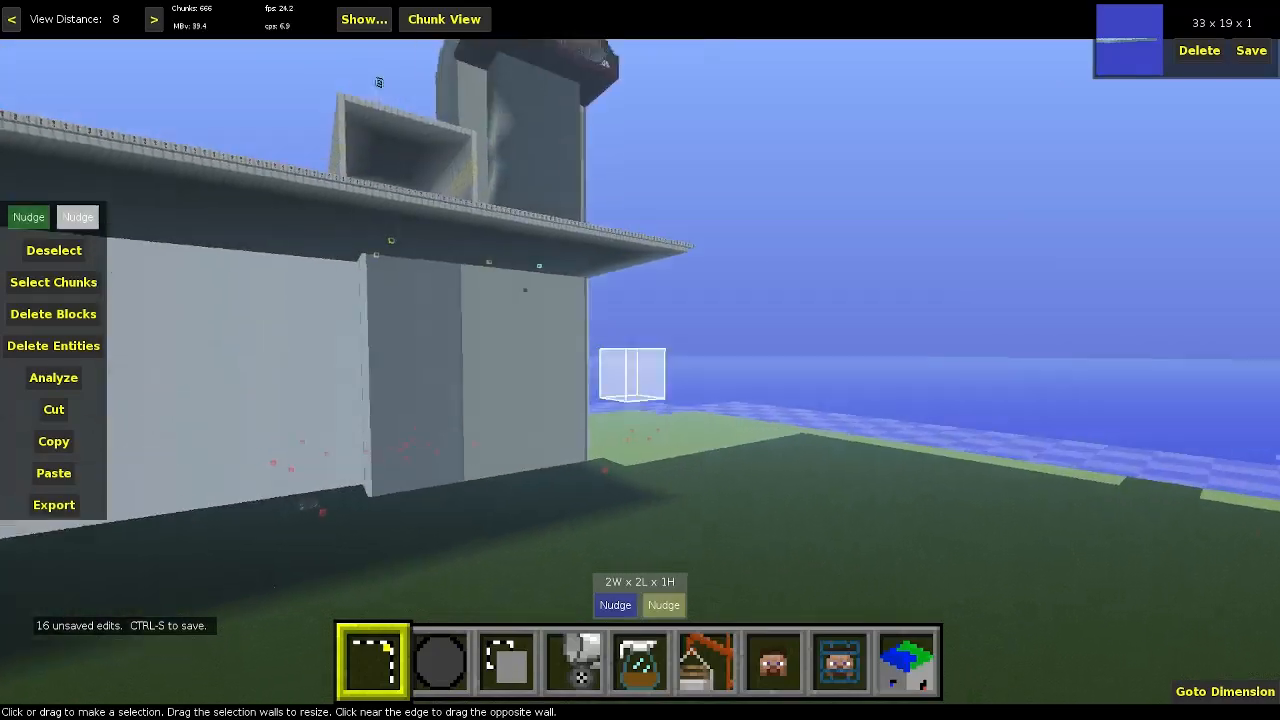
key("w")
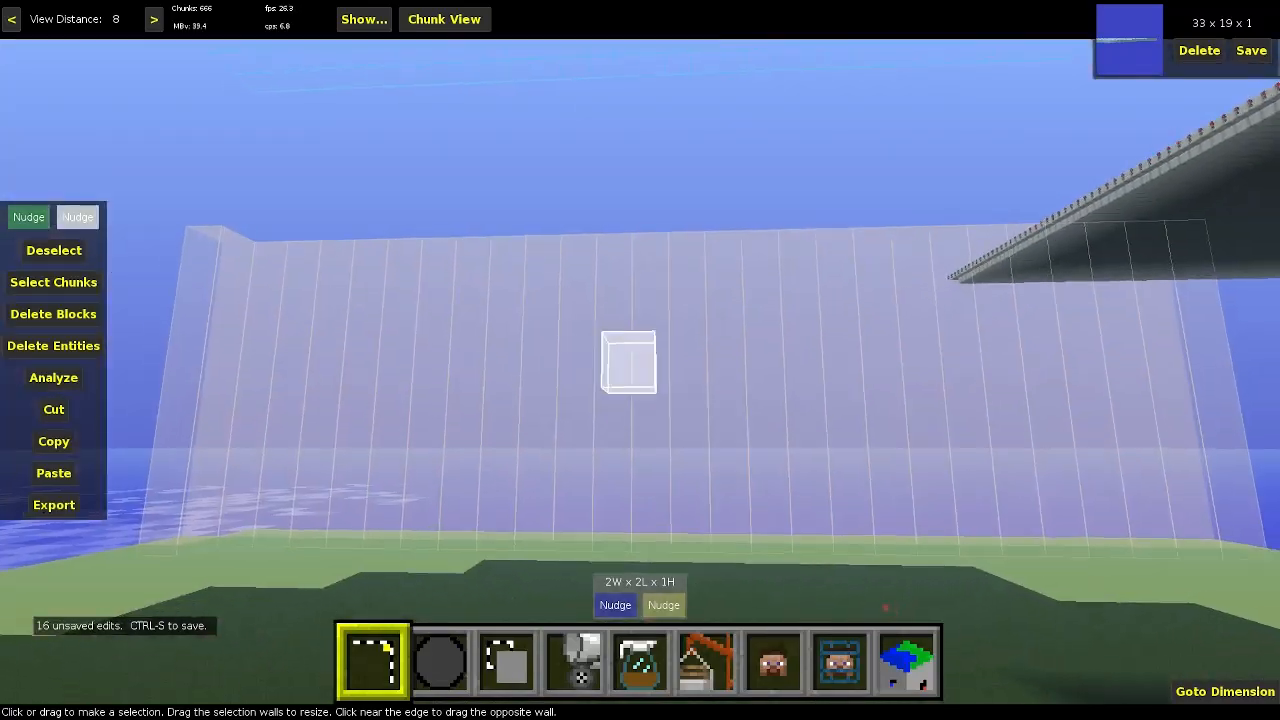
key("s")
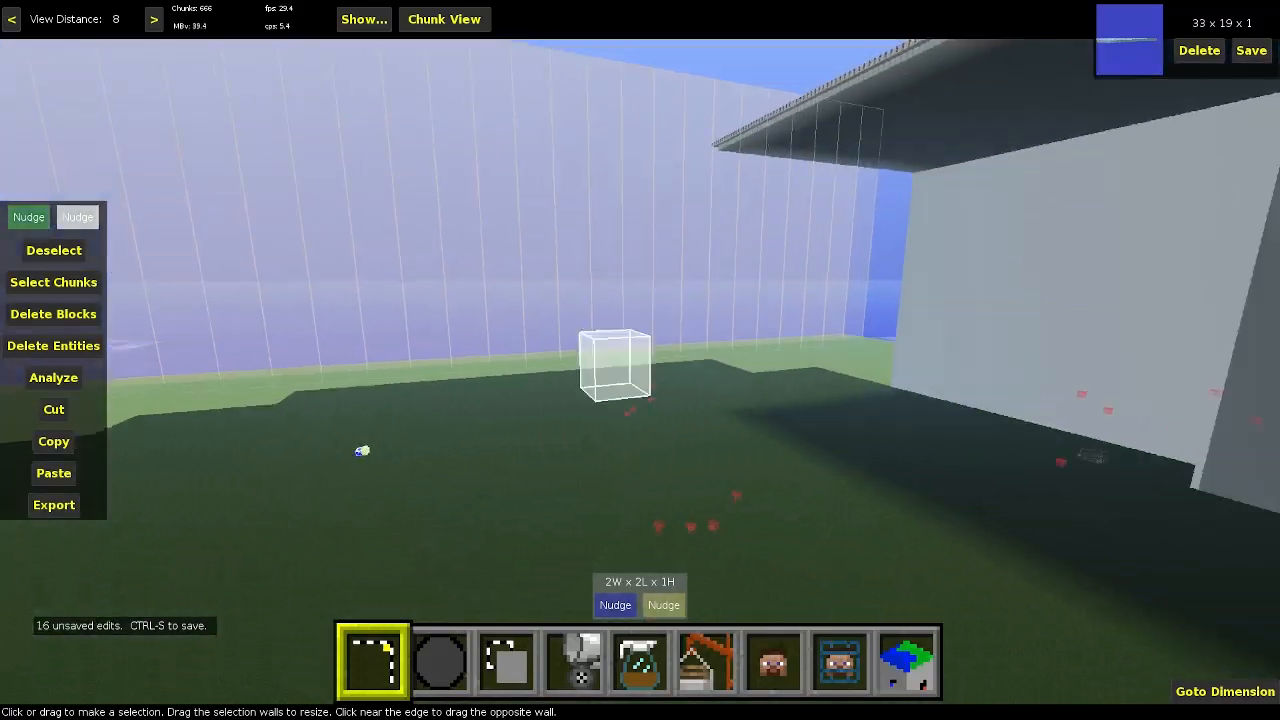
key("w")
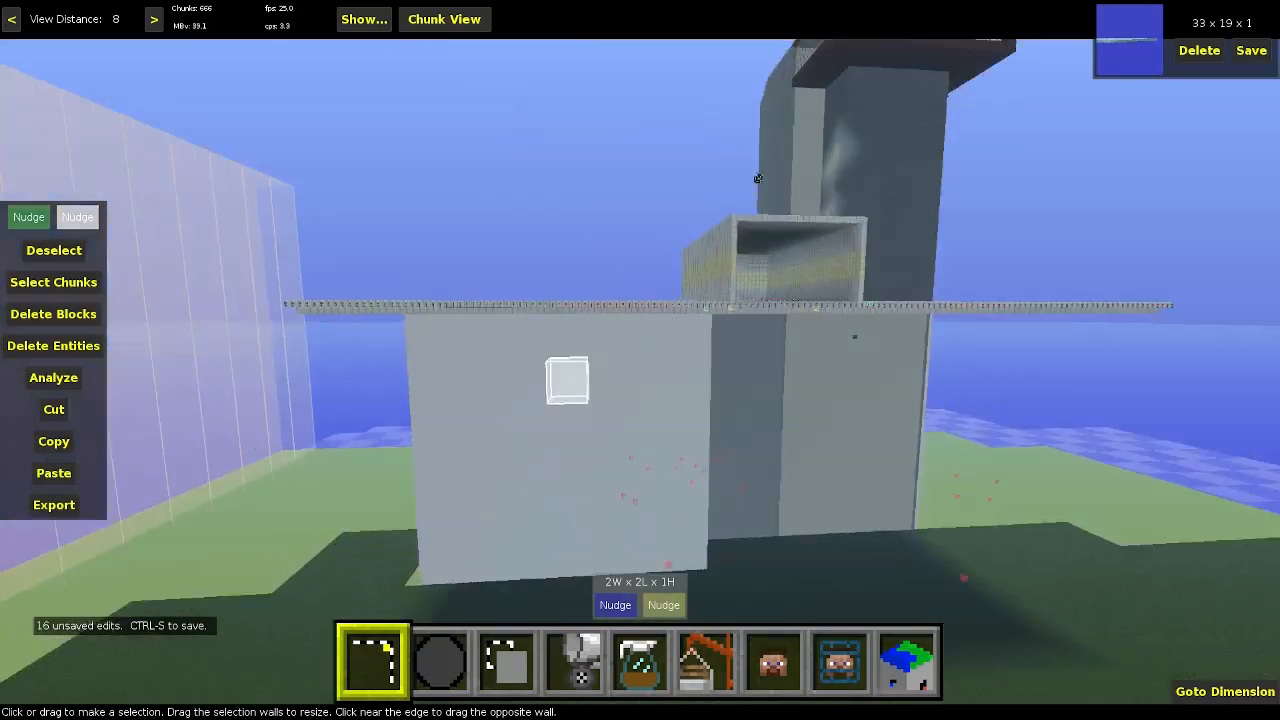
right_click(367, 471)
key("d")
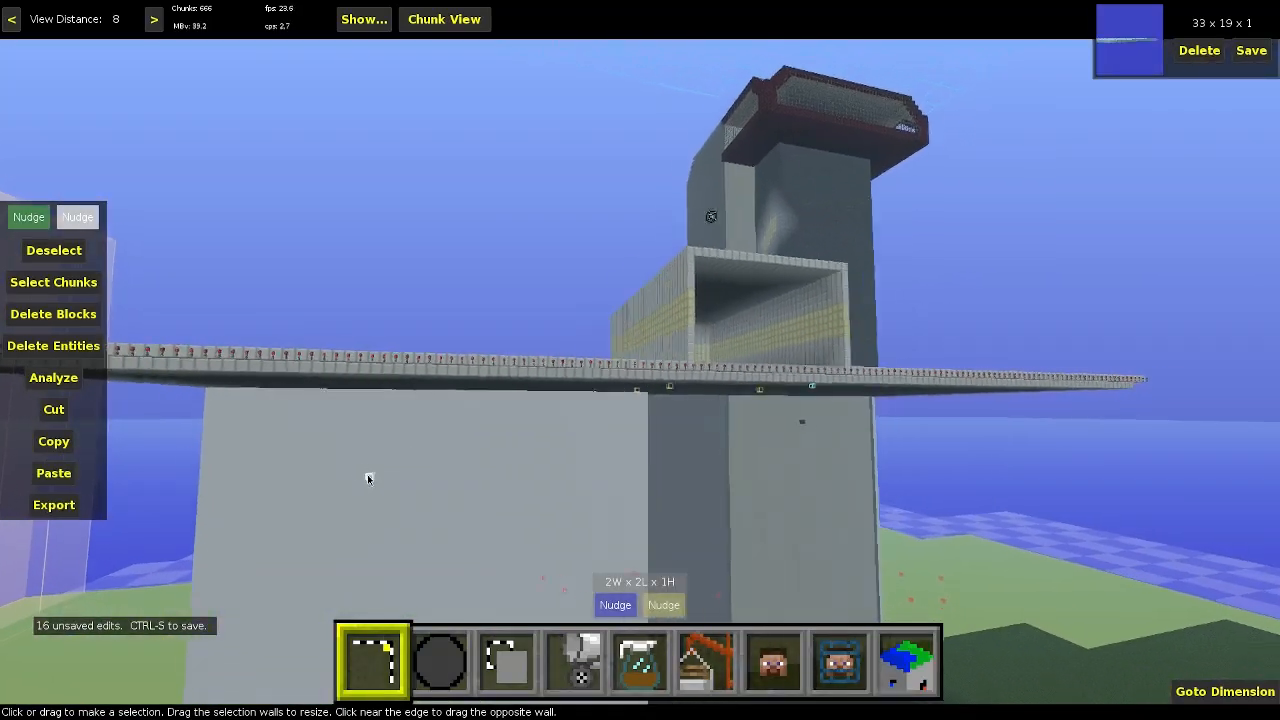
key("s")
key("a")
key("w")
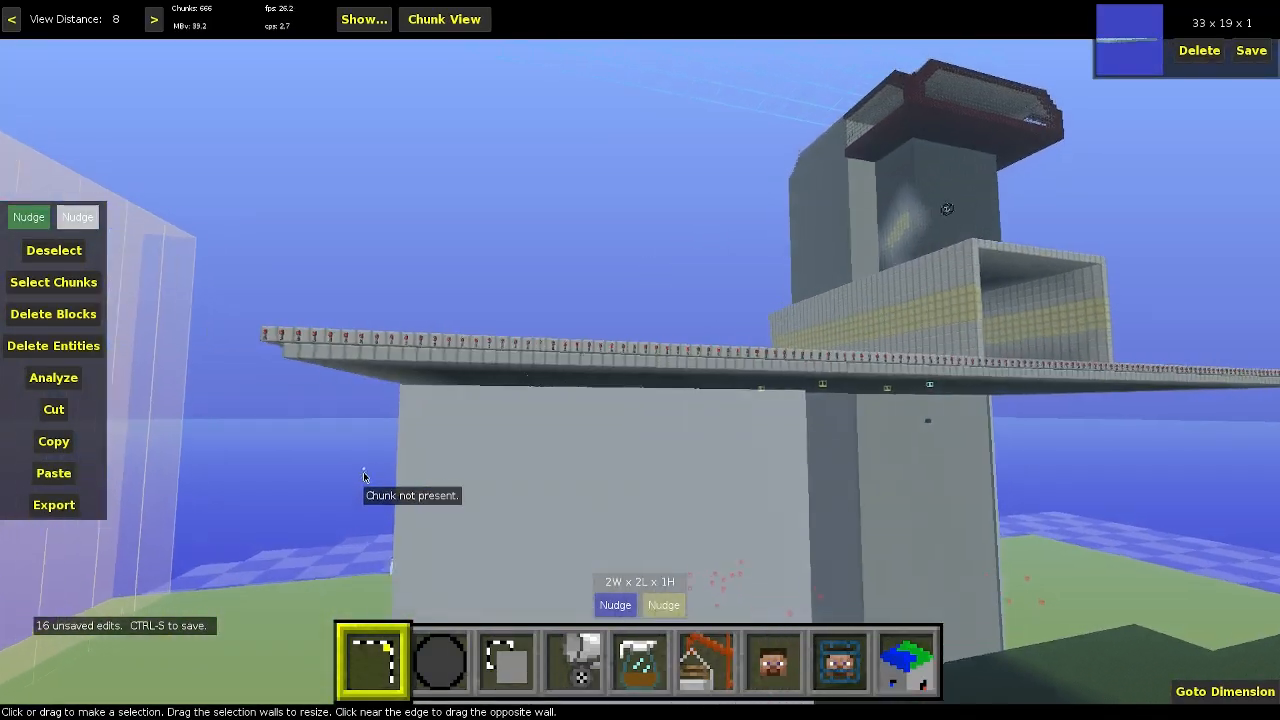
key("d")
key("s")
key("w")
key("a")
key("w")
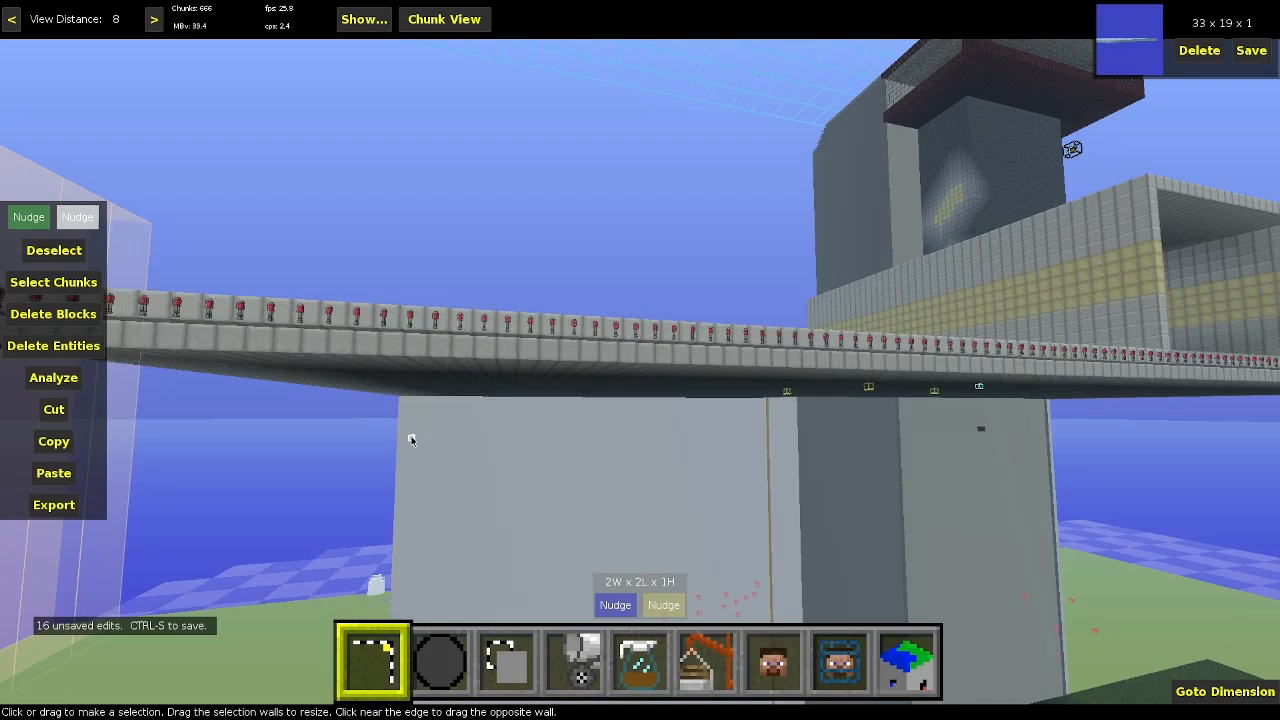
key("s")
key("d")
key("d")
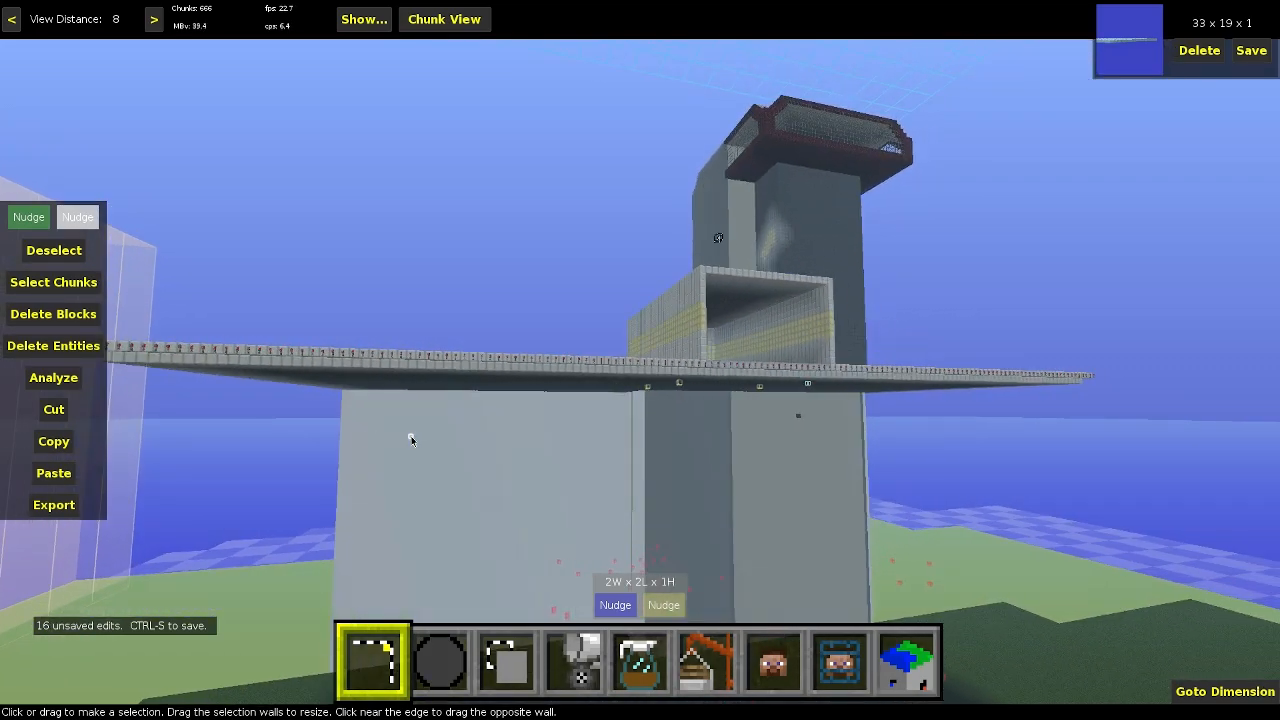
key("a")
right_click(411, 436)
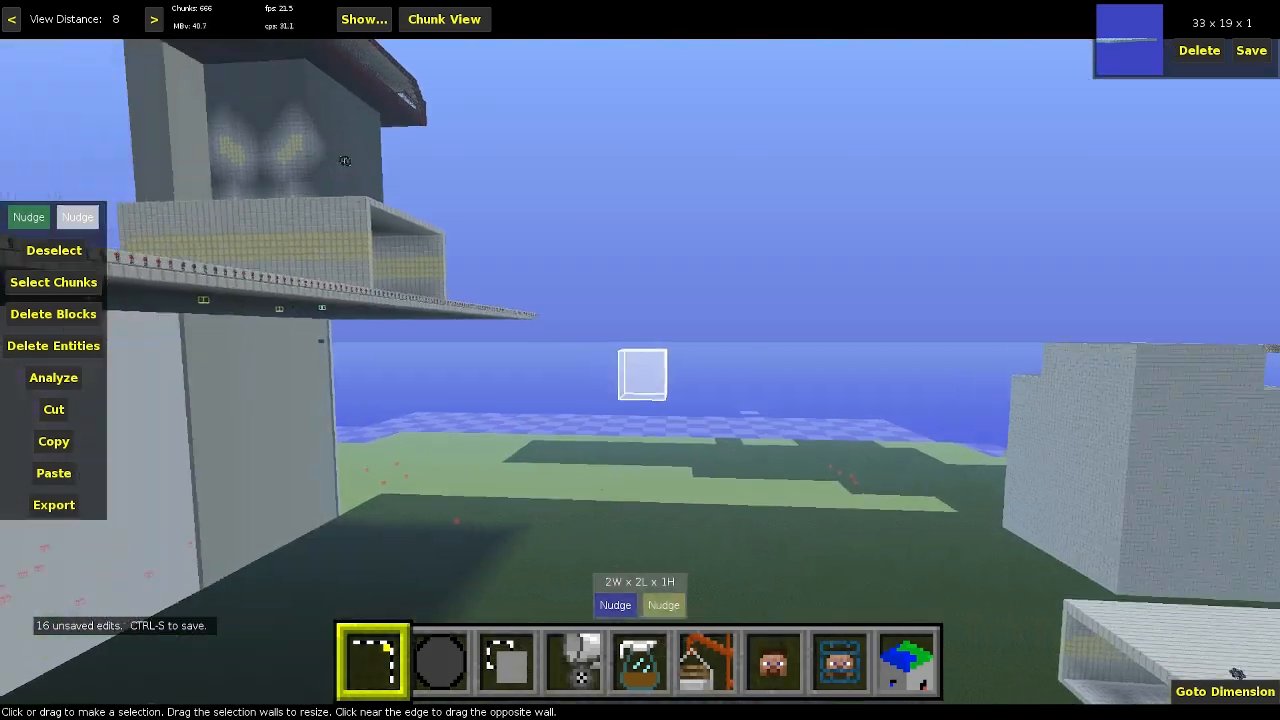
key("w")
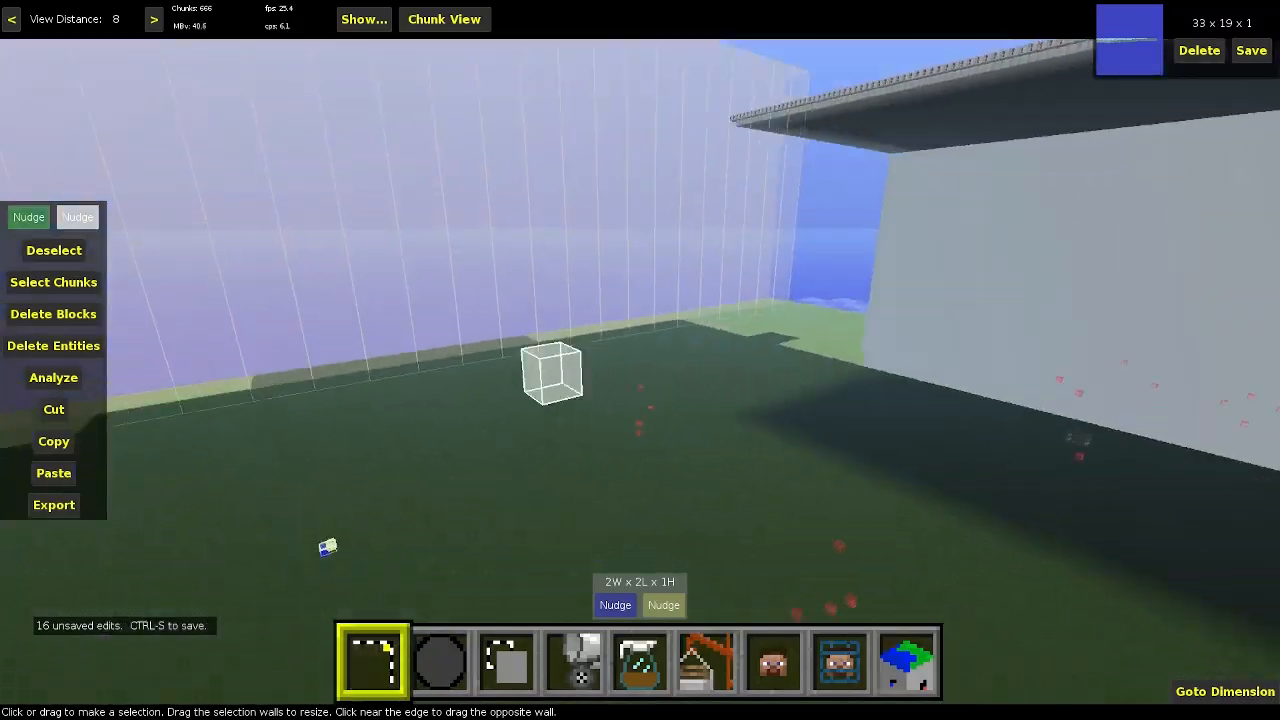
key("w")
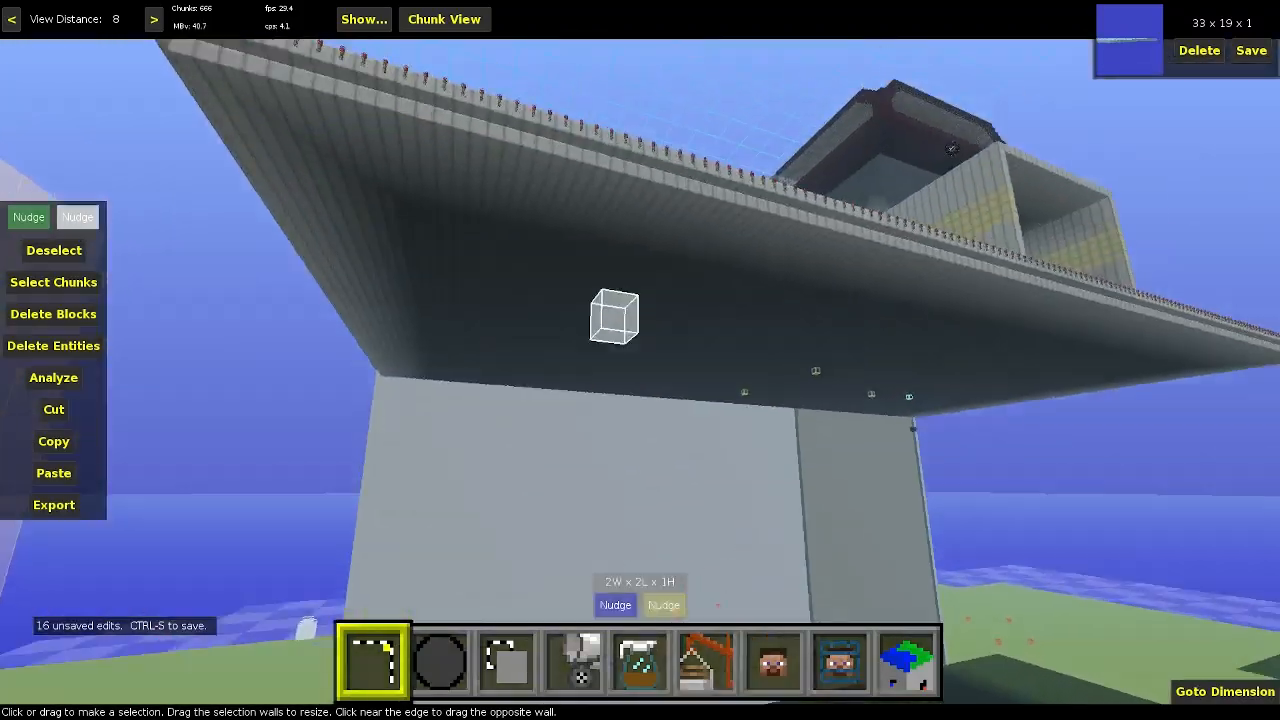
key("space")
right_click_drag(627, 330, 412, 440)
key("s")
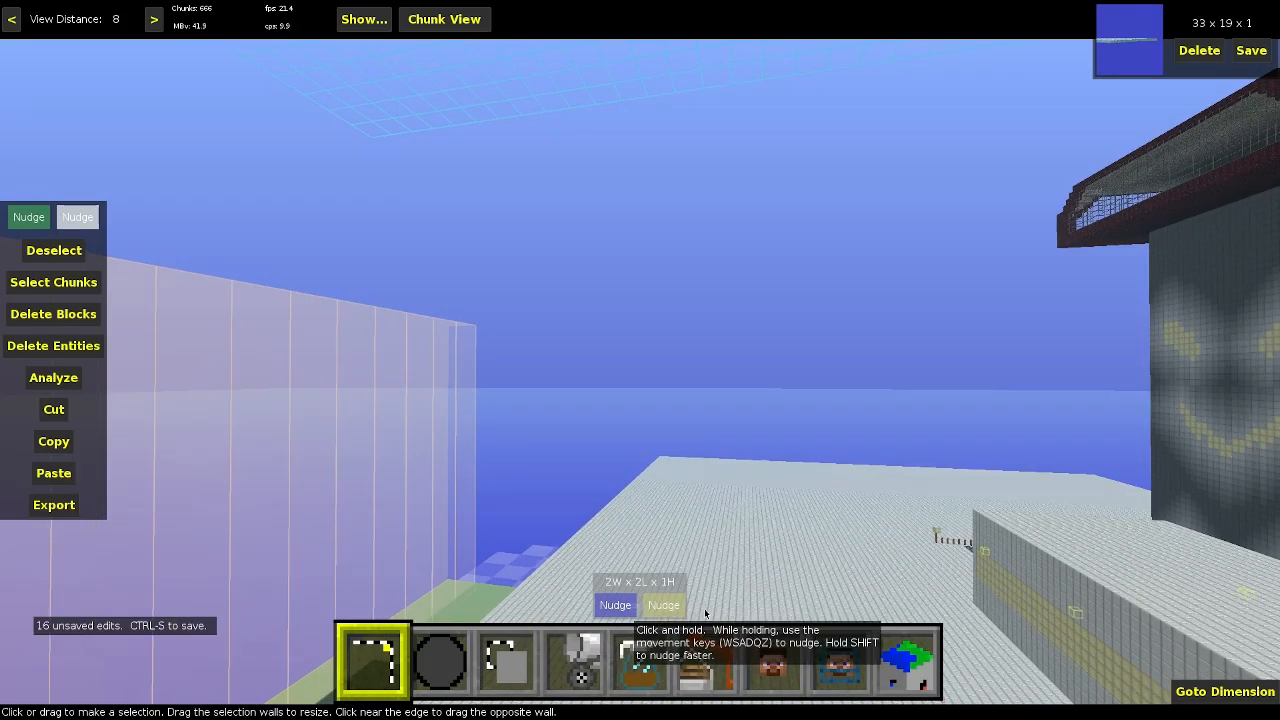
- Select a small block region near the face tower and expand the selection to its whole chunk
right_click_drag(727, 587, 569, 716)
right_click_drag(913, 485, 653, 345)
key("w")
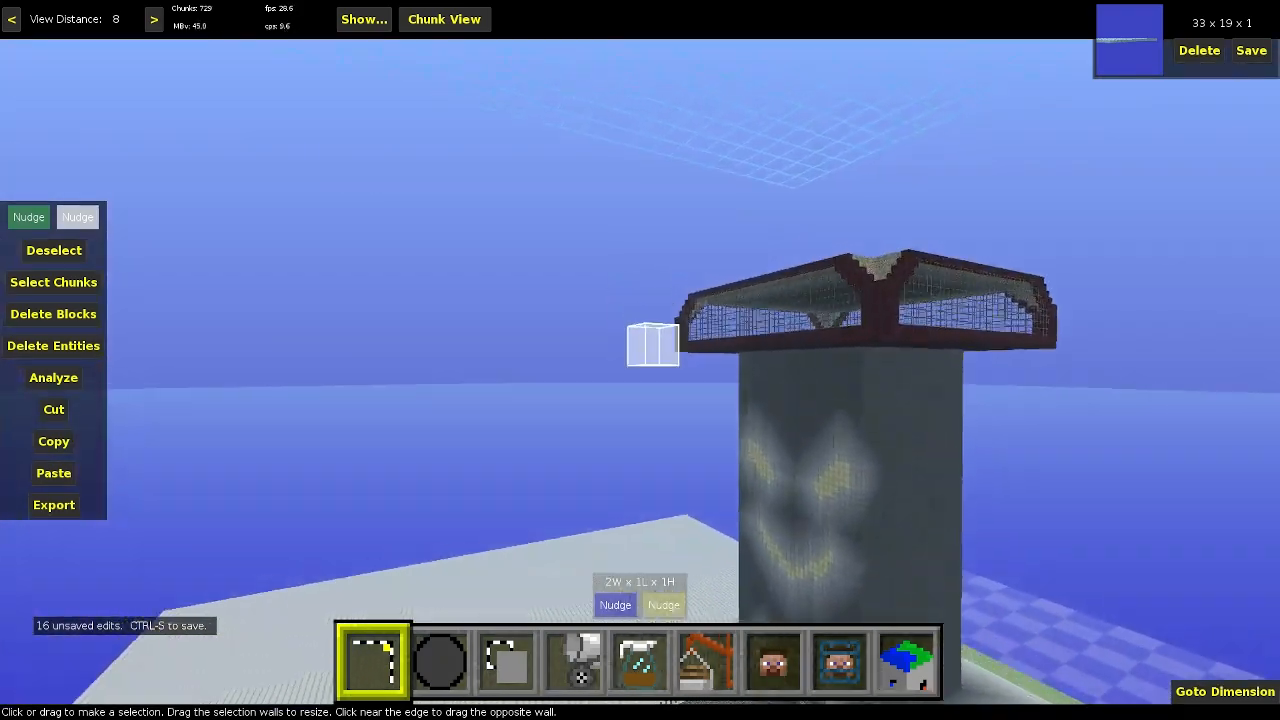
key("w")
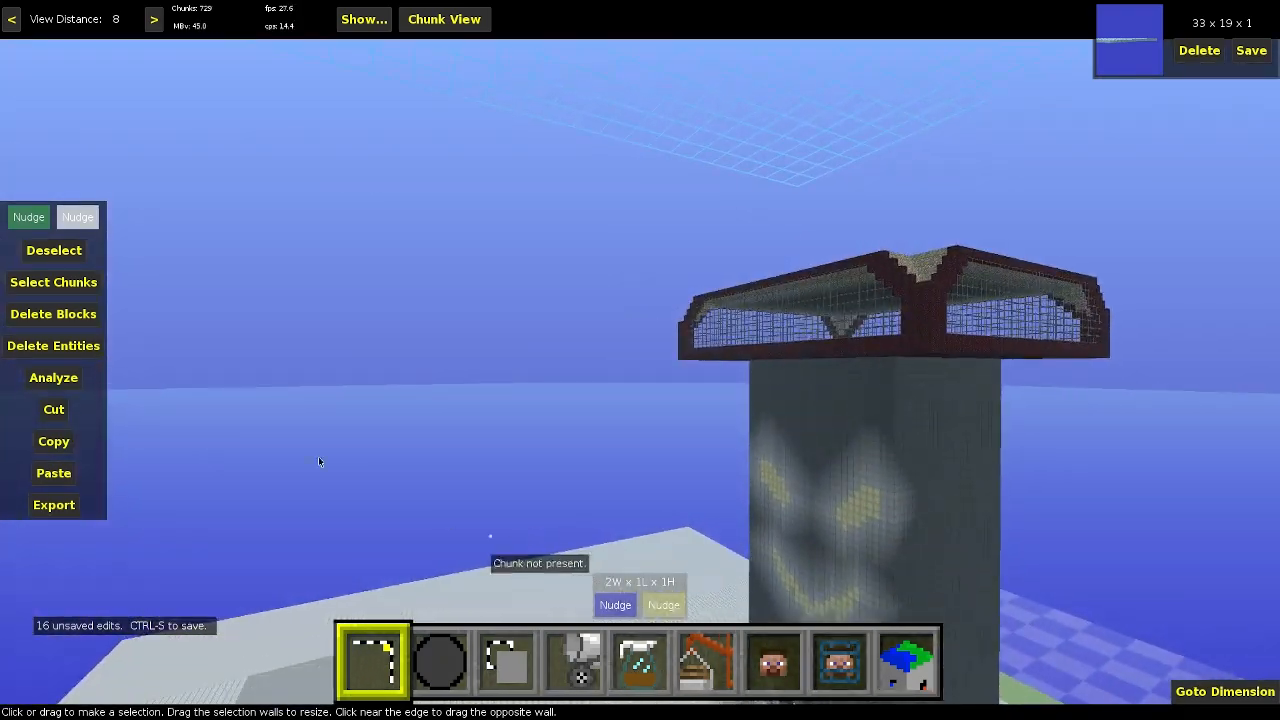
left_click(46, 282)
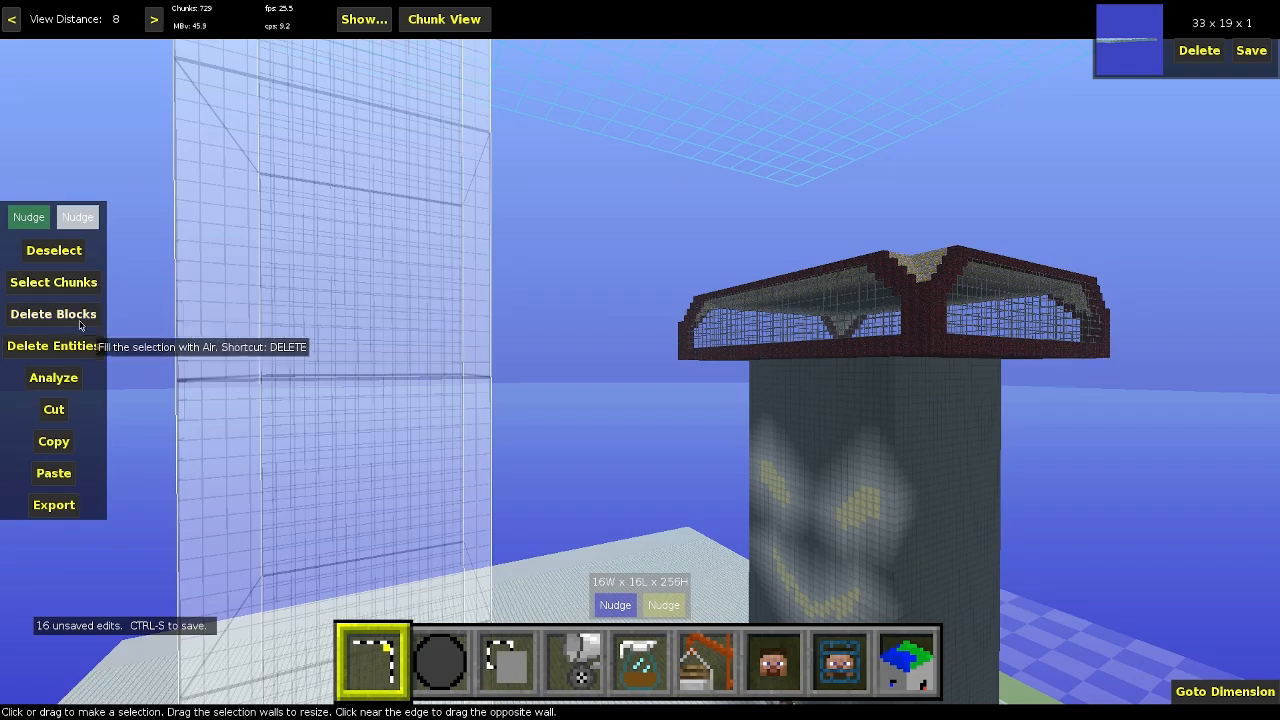
- Select a 5 × 52 × 1 strip of the grass beside the platform and expand it to whole chunks
key("s")
right_click_drag(551, 471, 655, 480)
left_click(655, 480)
left_click(654, 480)
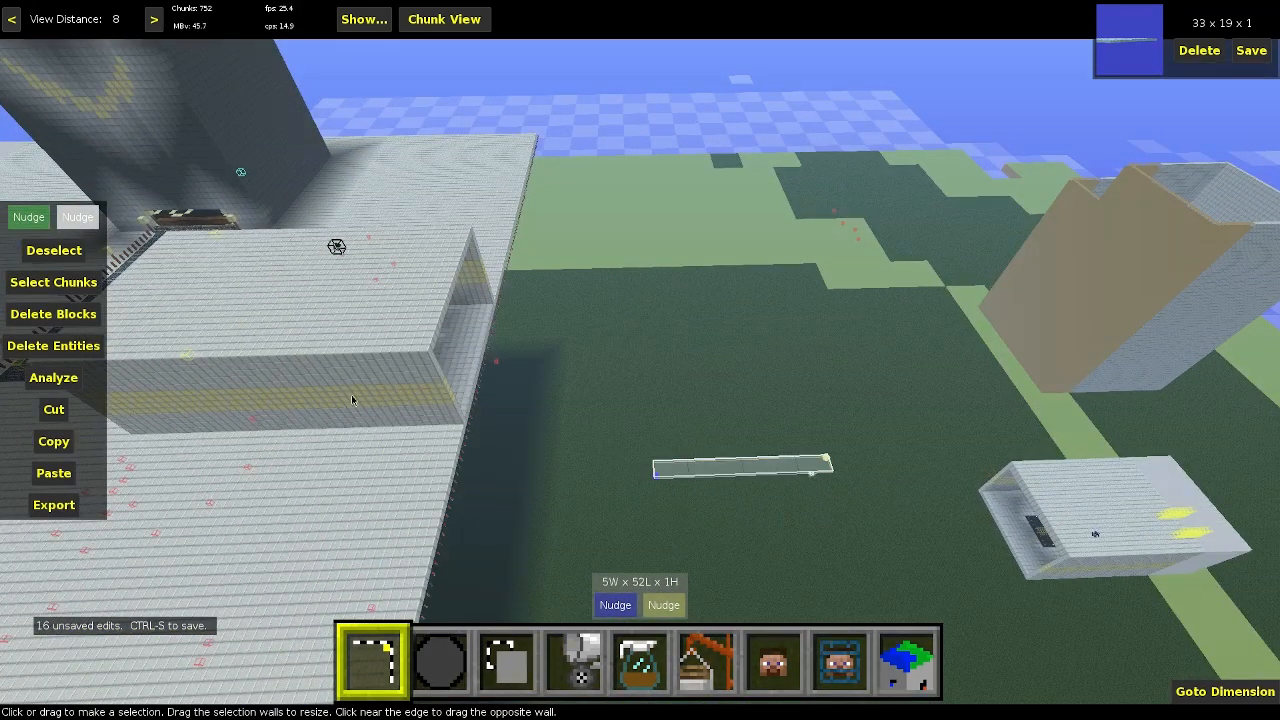
left_click(81, 291)
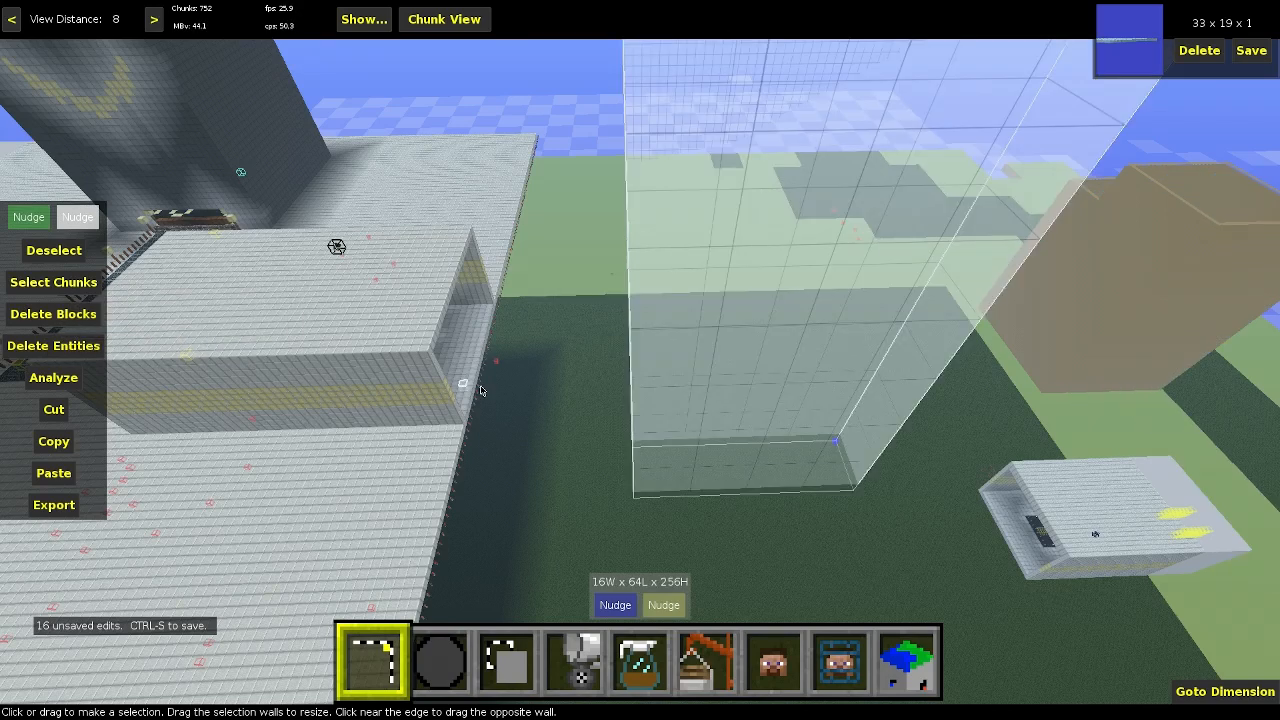
- Select a single grass block beside the large platform and expand the selection to its whole chunk
left_click(558, 487)
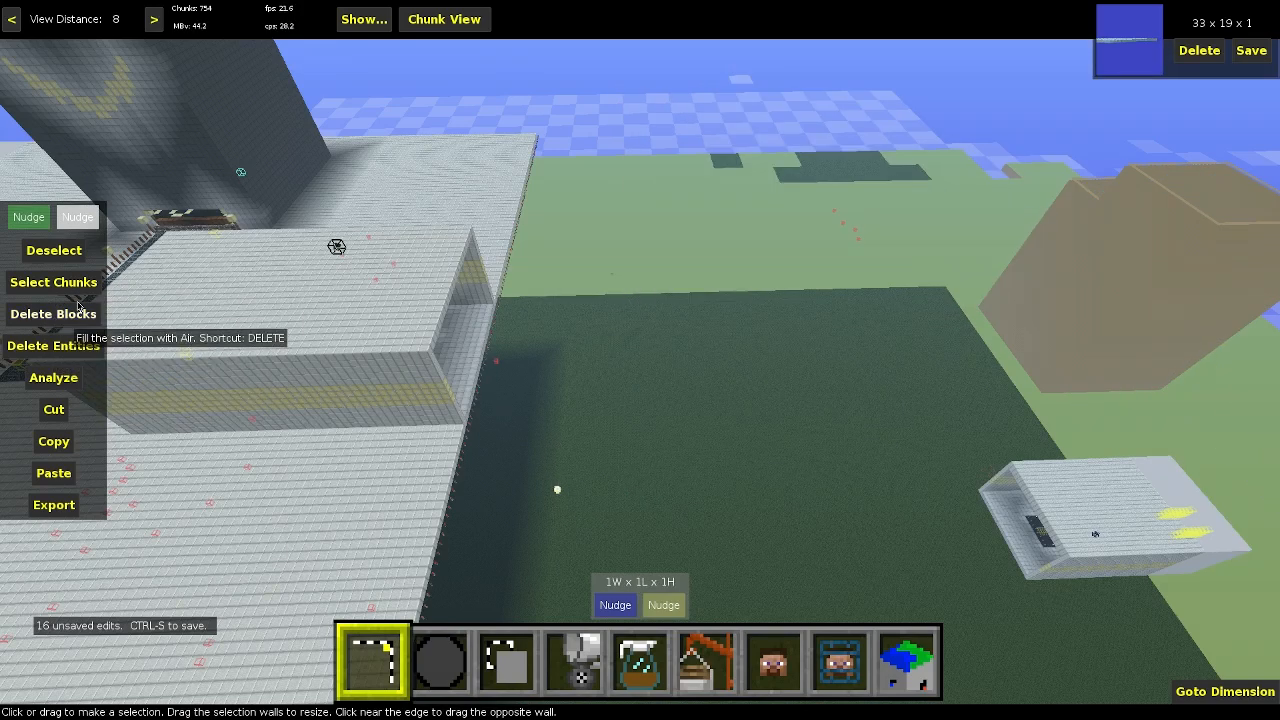
left_click(105, 291)
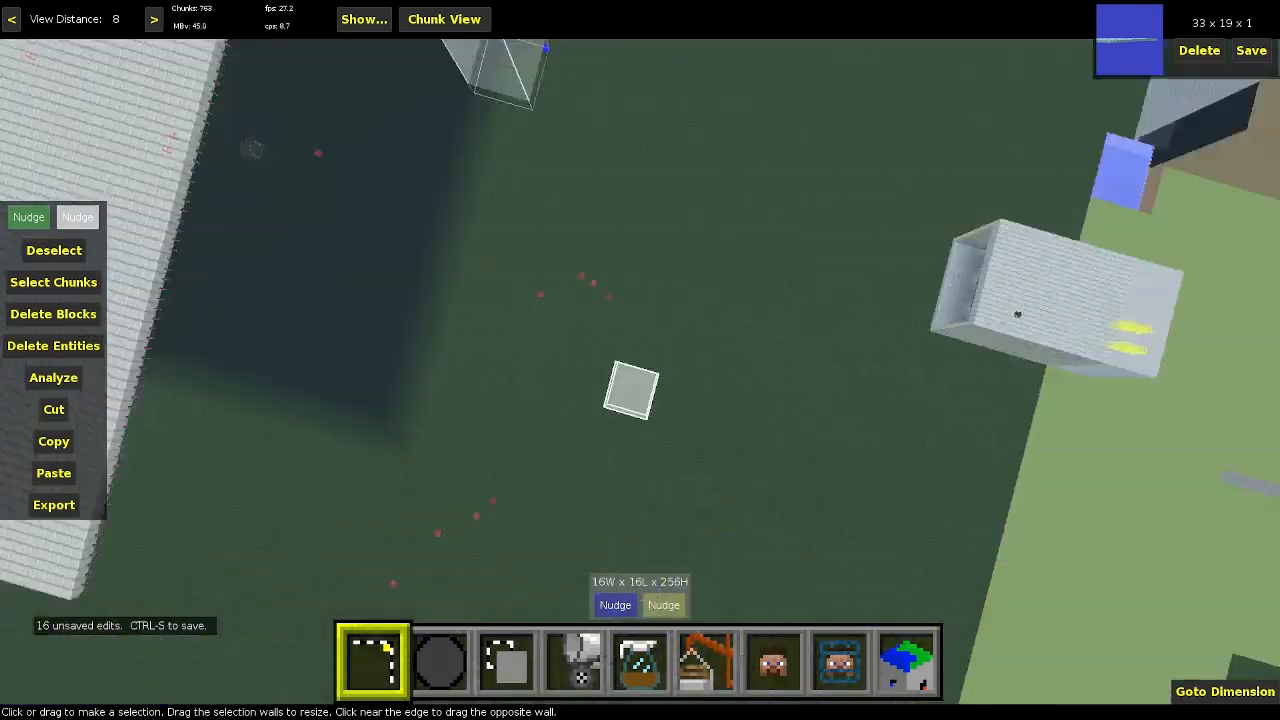
right_click_drag(640, 360, 600, 320)
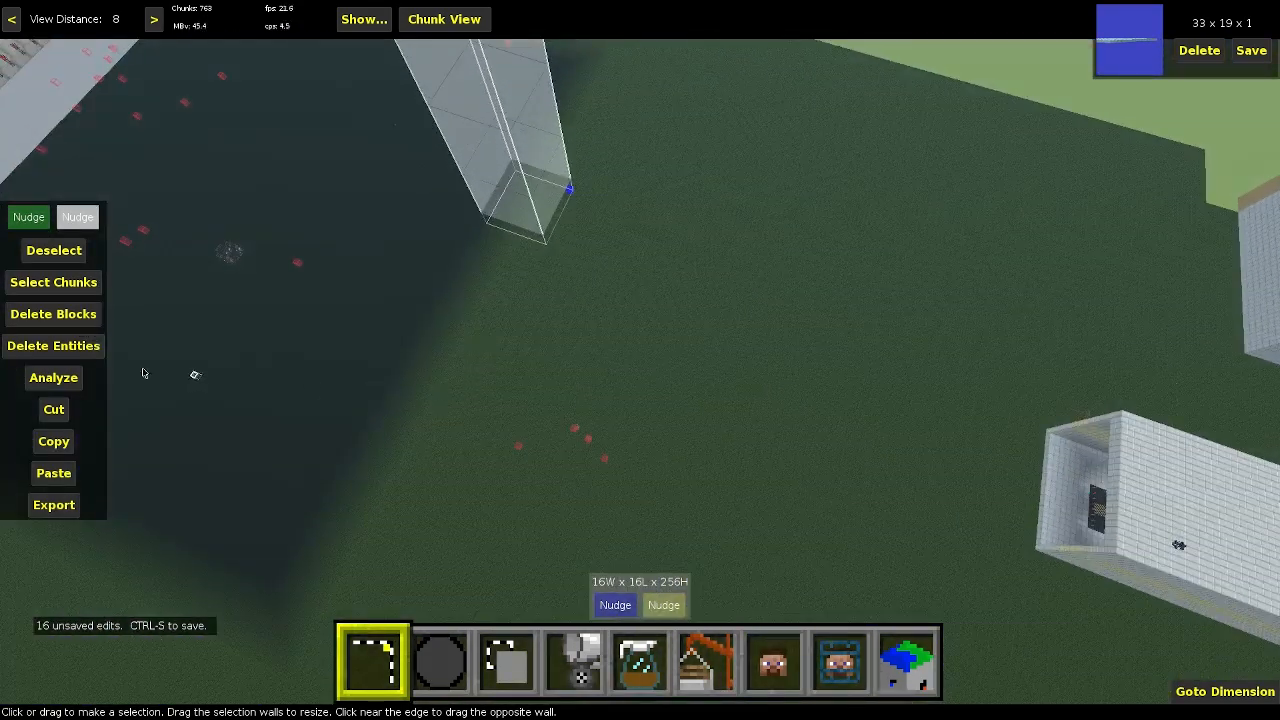
- Select a grass area about 129 × 43 × 1 blocks beside the platform and delete the entities inside it
left_click_drag(734, 297, 731, 302)
right_click(731, 302)
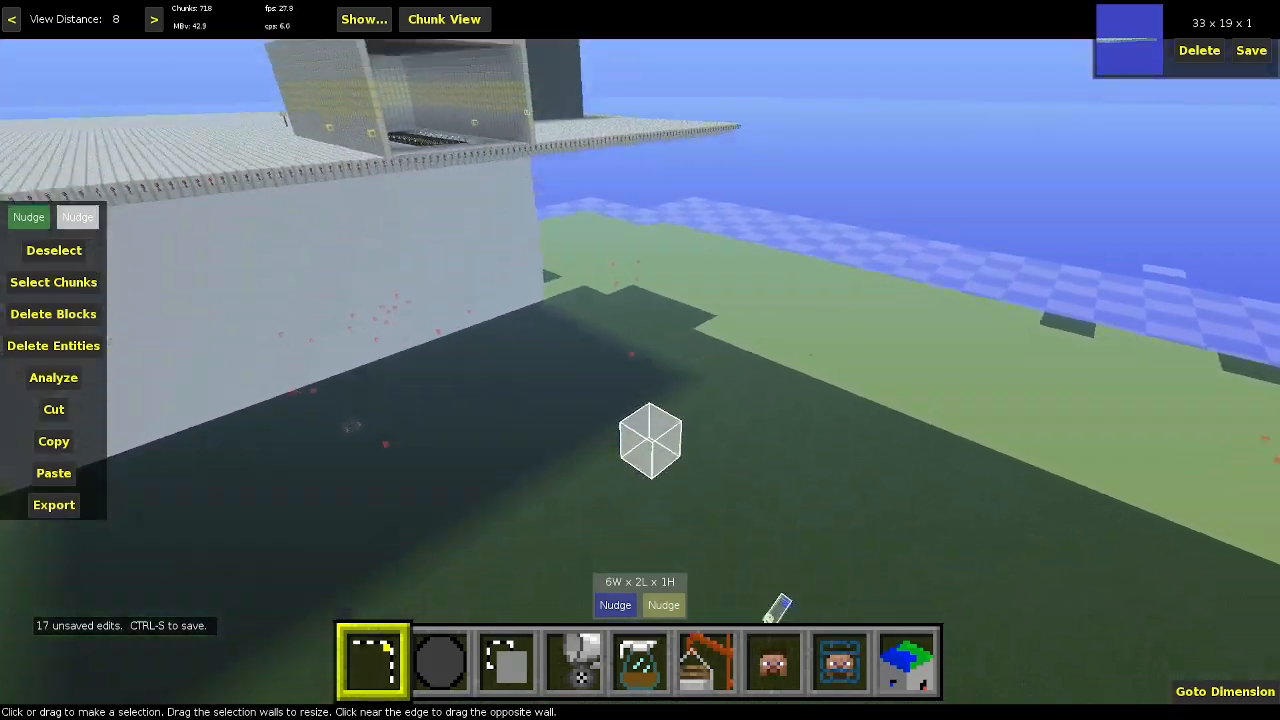
key("w")
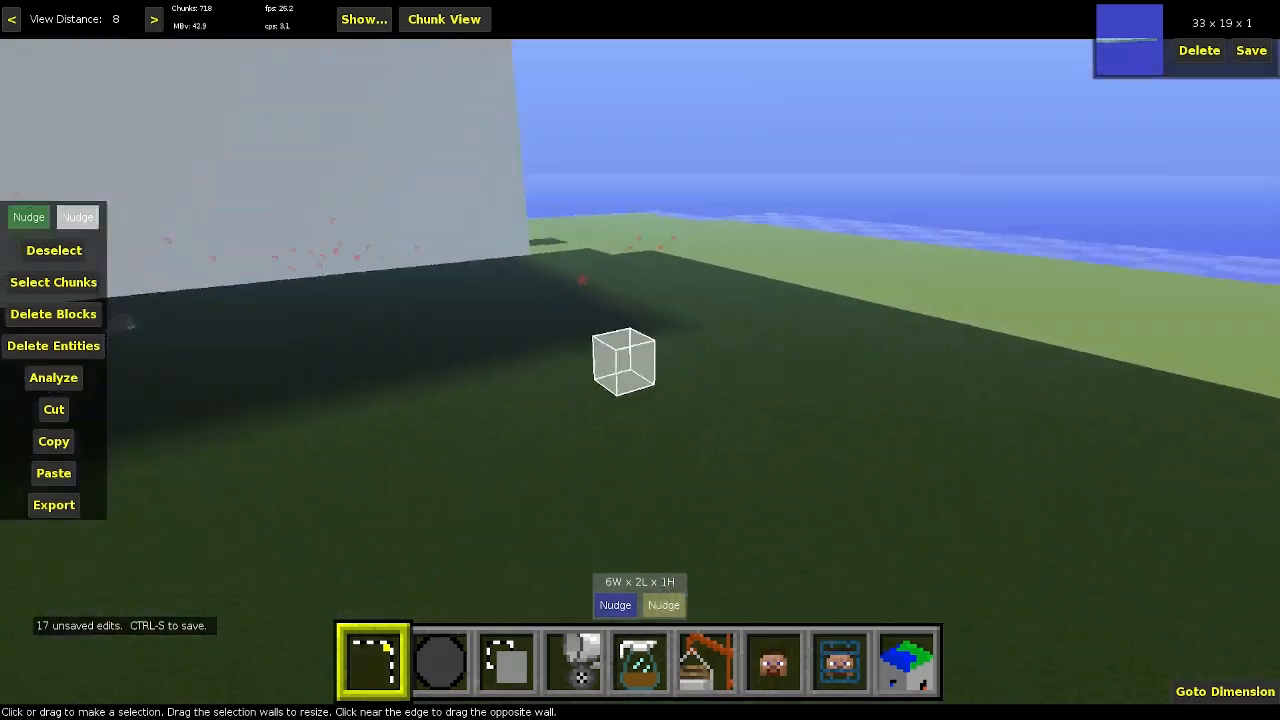
key("s")
key("a")
right_click(732, 296)
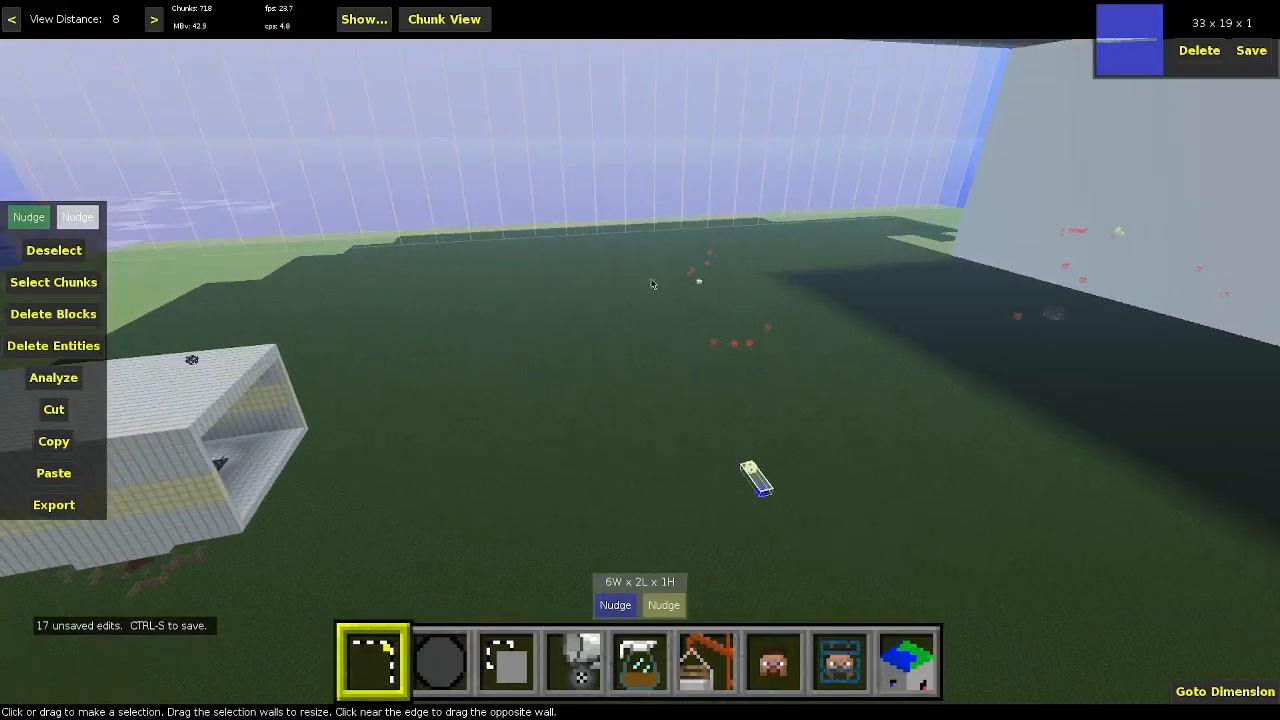
left_click(651, 285)
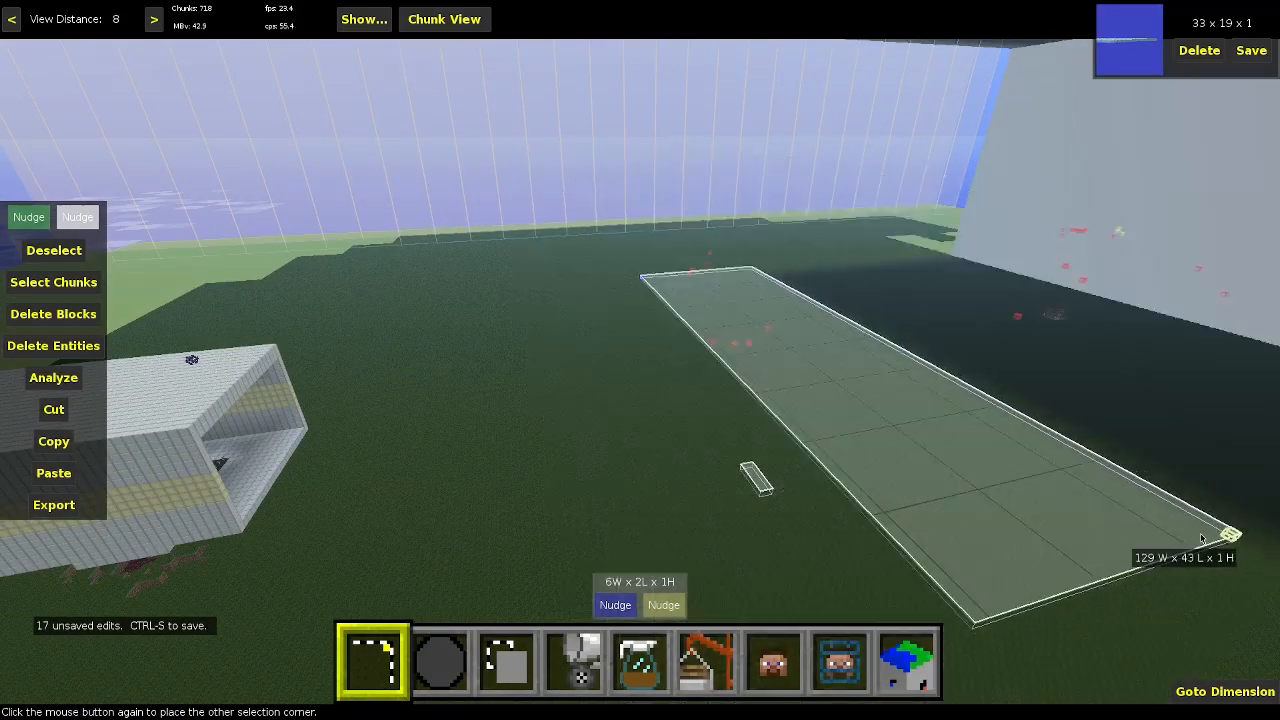
left_click(35, 350)
- Select an 11 × 1 × 1 strip of grass blocks and analyze the block types it contains
left_click(558, 435)
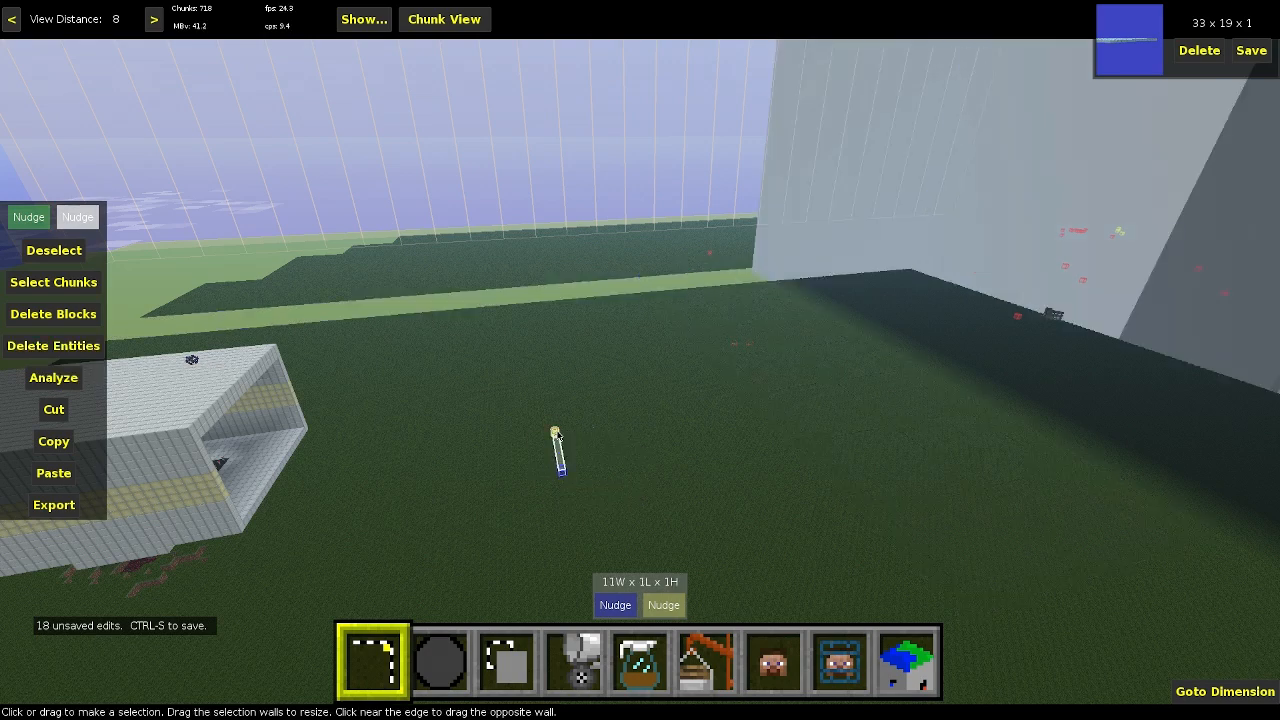
key("w")
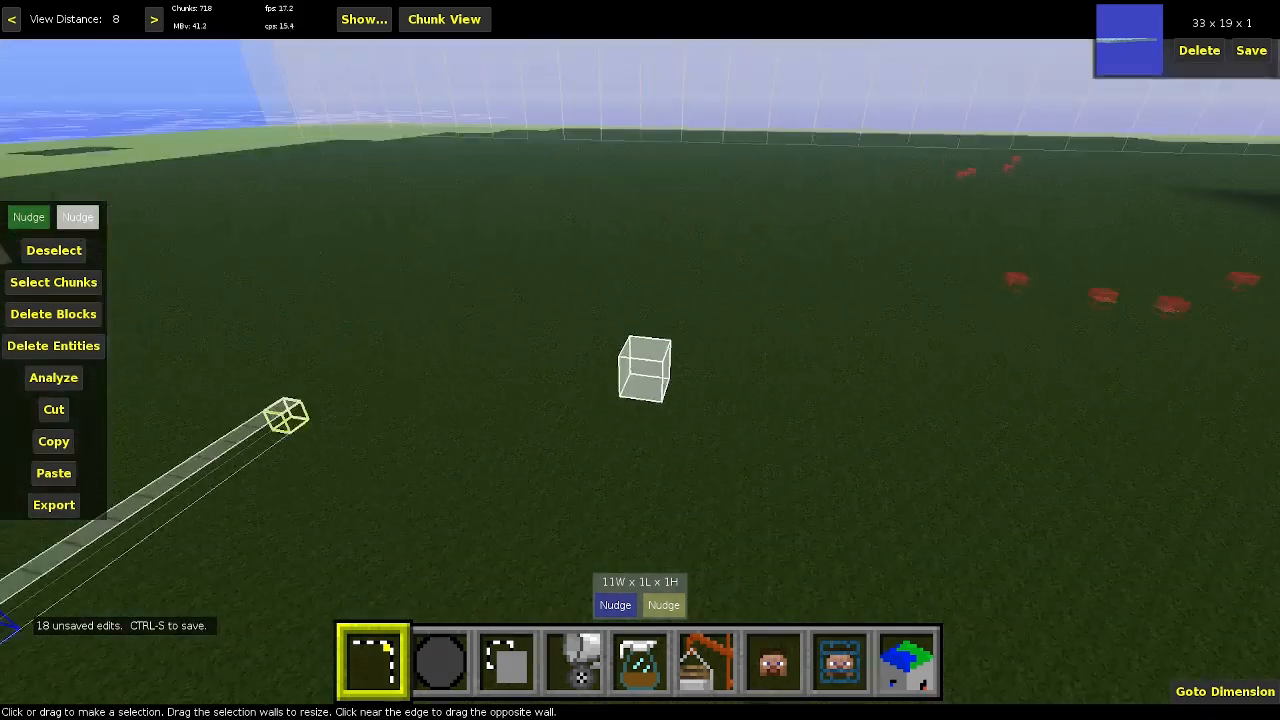
key("w")
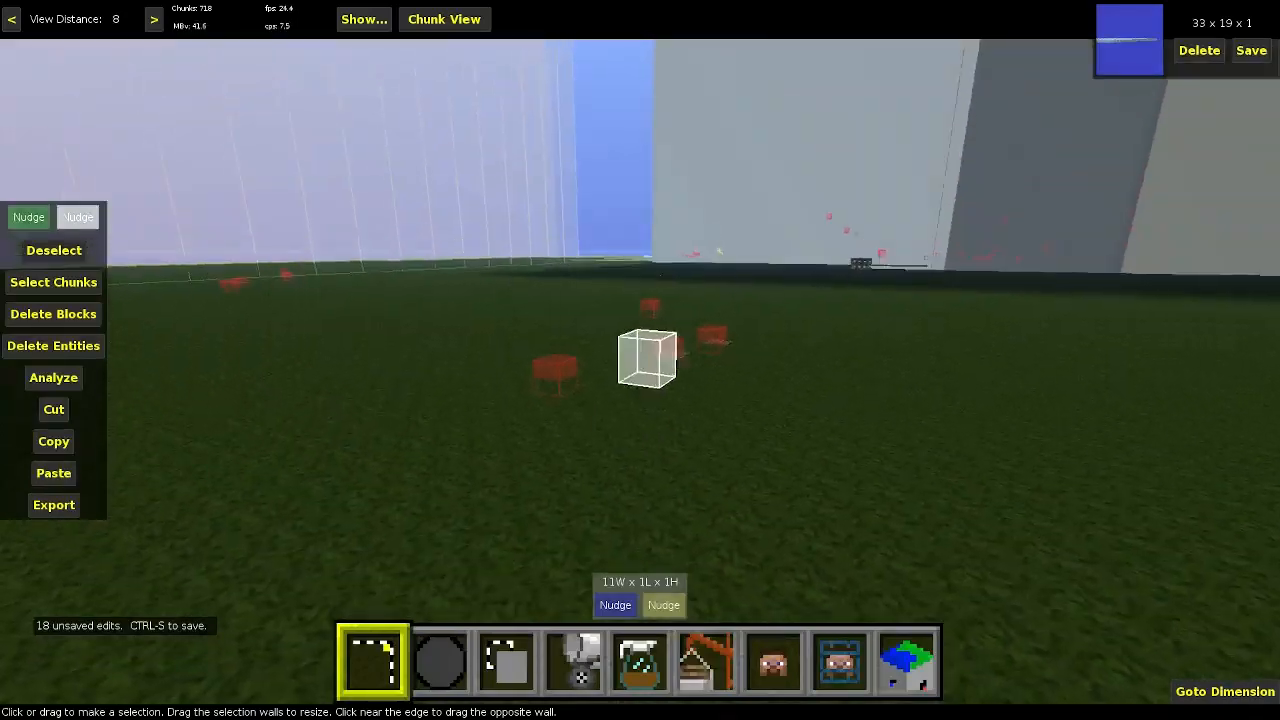
key("space")
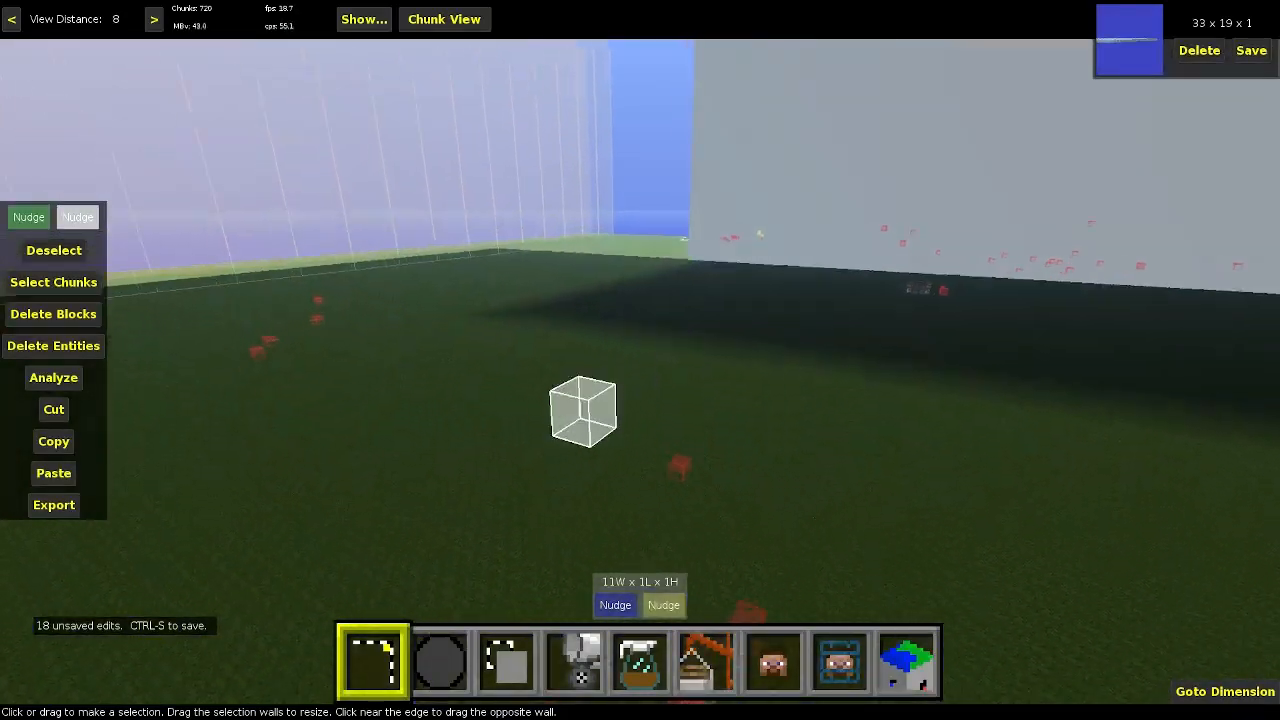
key("w")
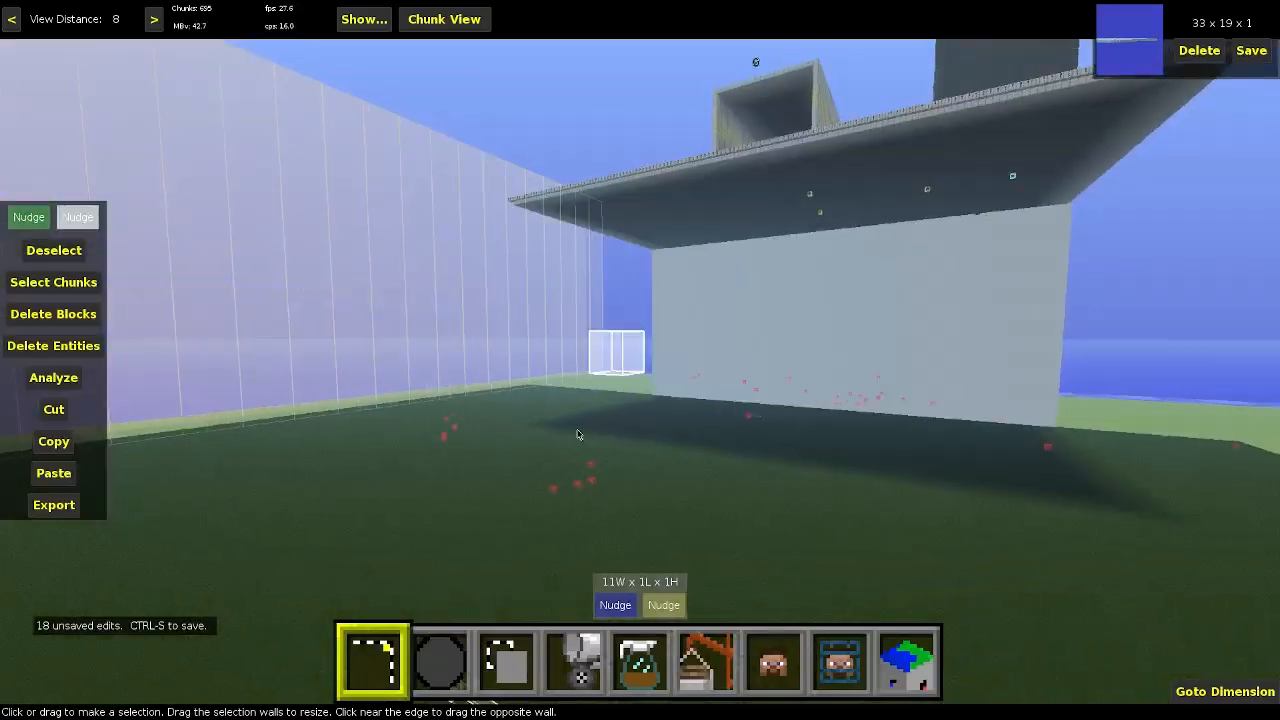
right_click(210, 470)
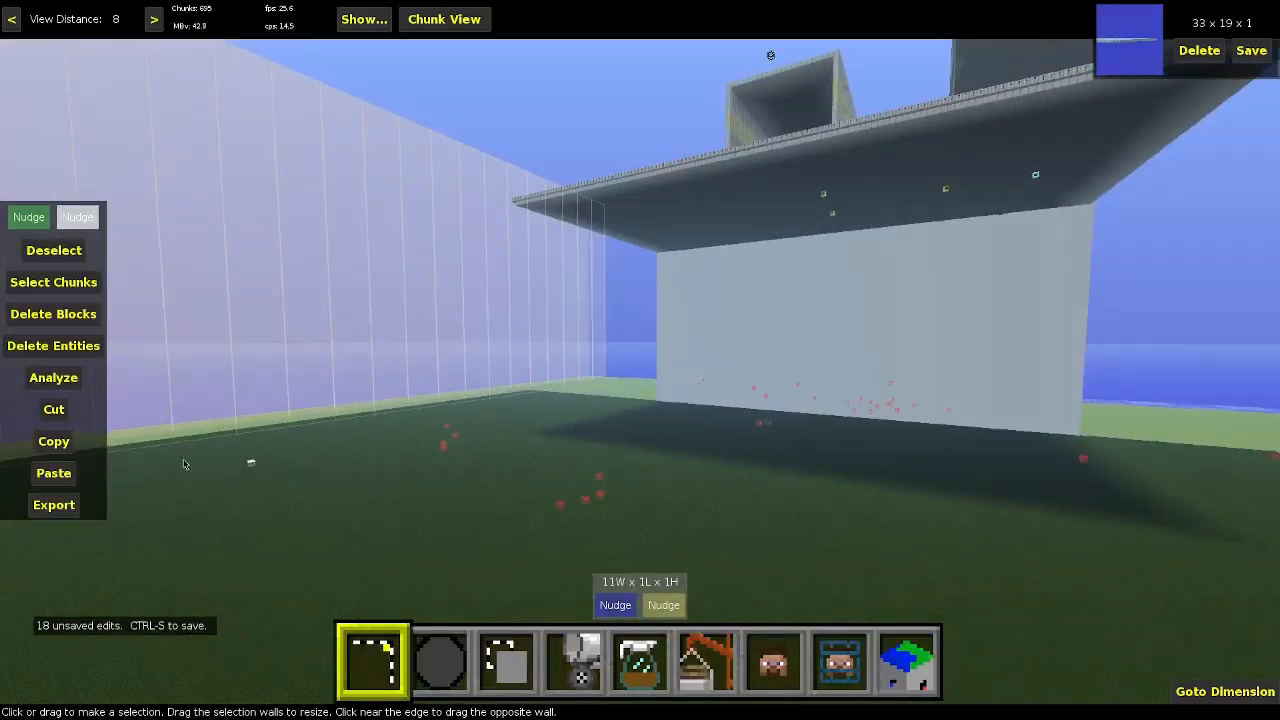
left_click(52, 378)
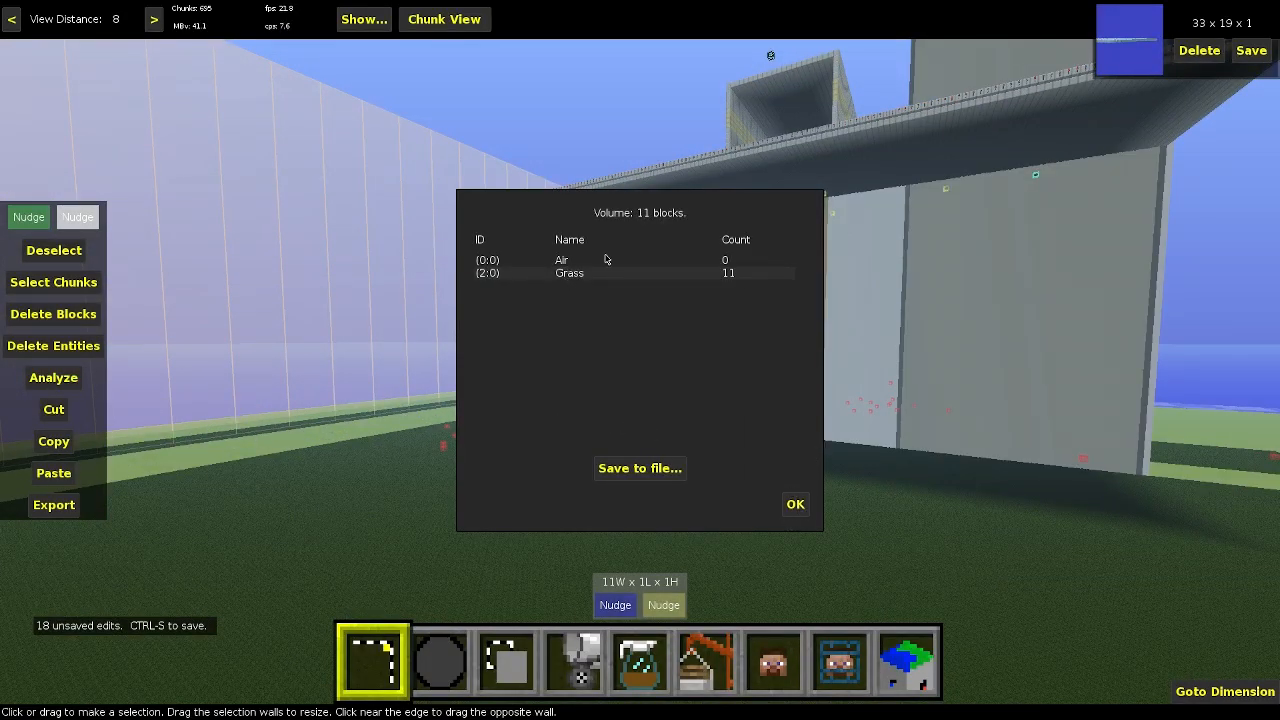
left_click(794, 505)
- Look around the grounds, the small hangar and the grey block tower out to the edge of the loaded land
key("a")
right_click(509, 381)
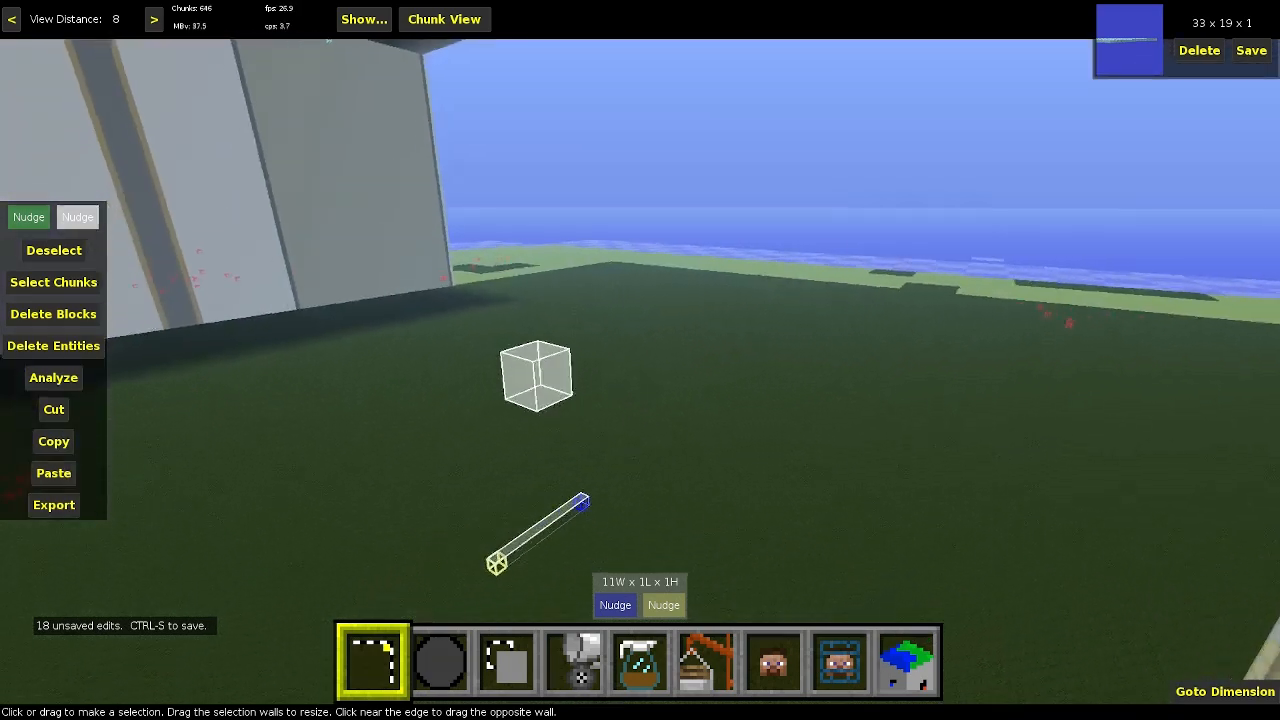
key("a")
key("space")
key("w")
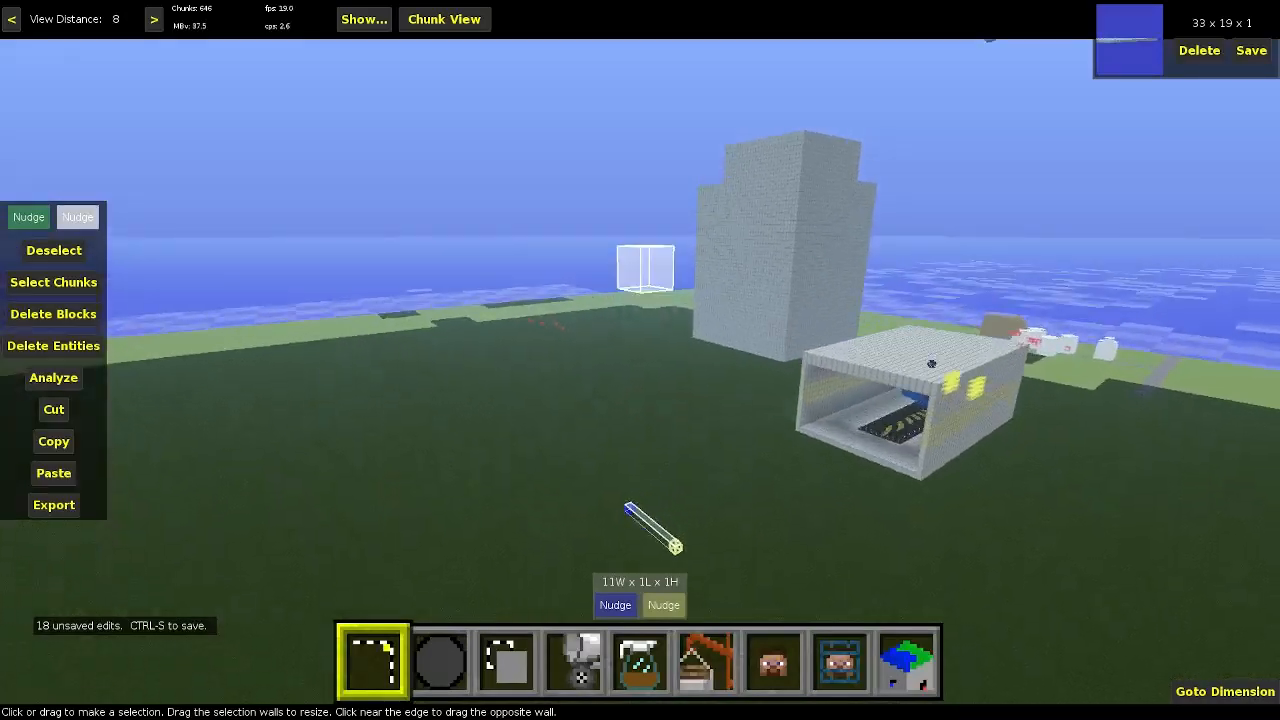
key("w")
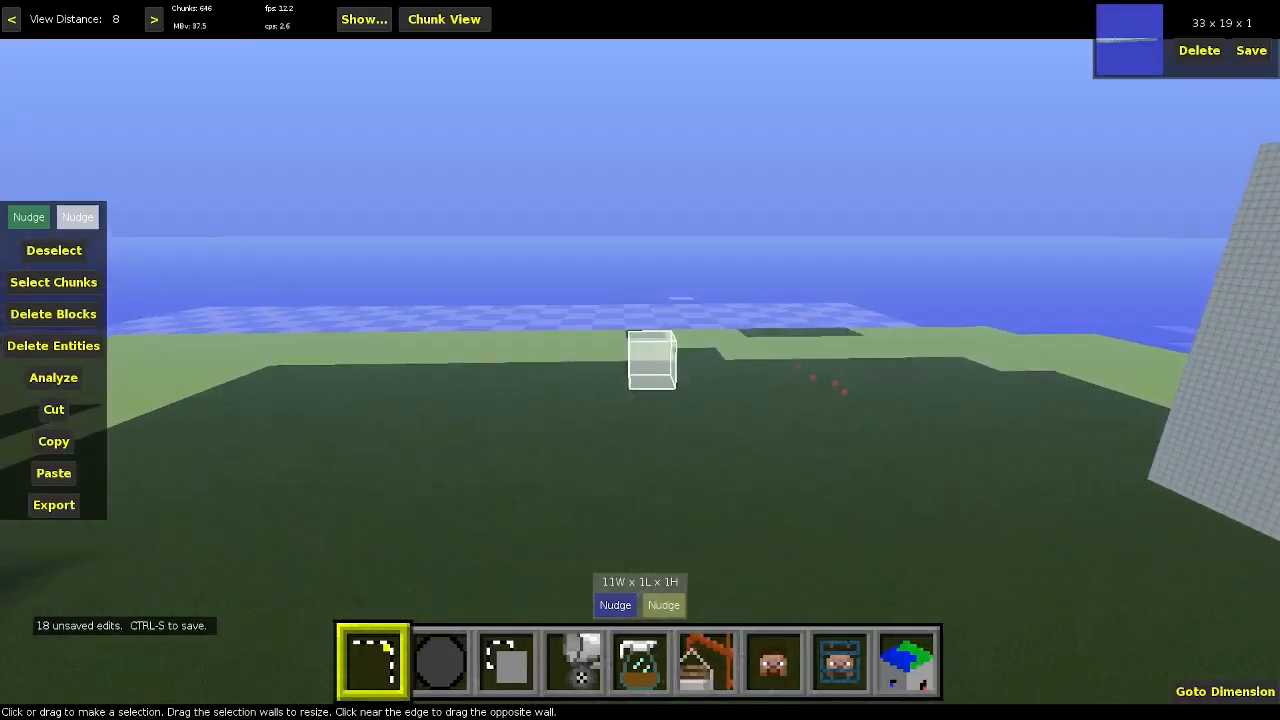
key("space")
right_click(30, 171)
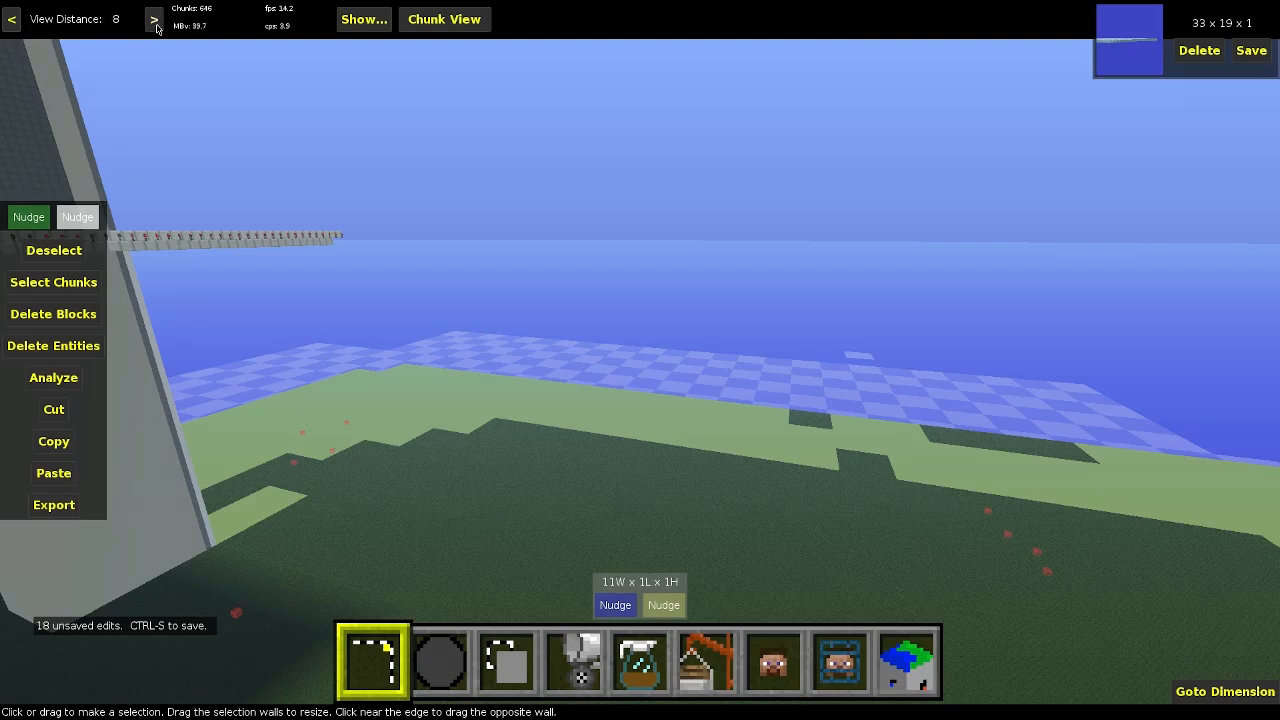
- Try to raise the view distance above 8 and examine the chunk and frame-rate statistics
left_click(155, 25)
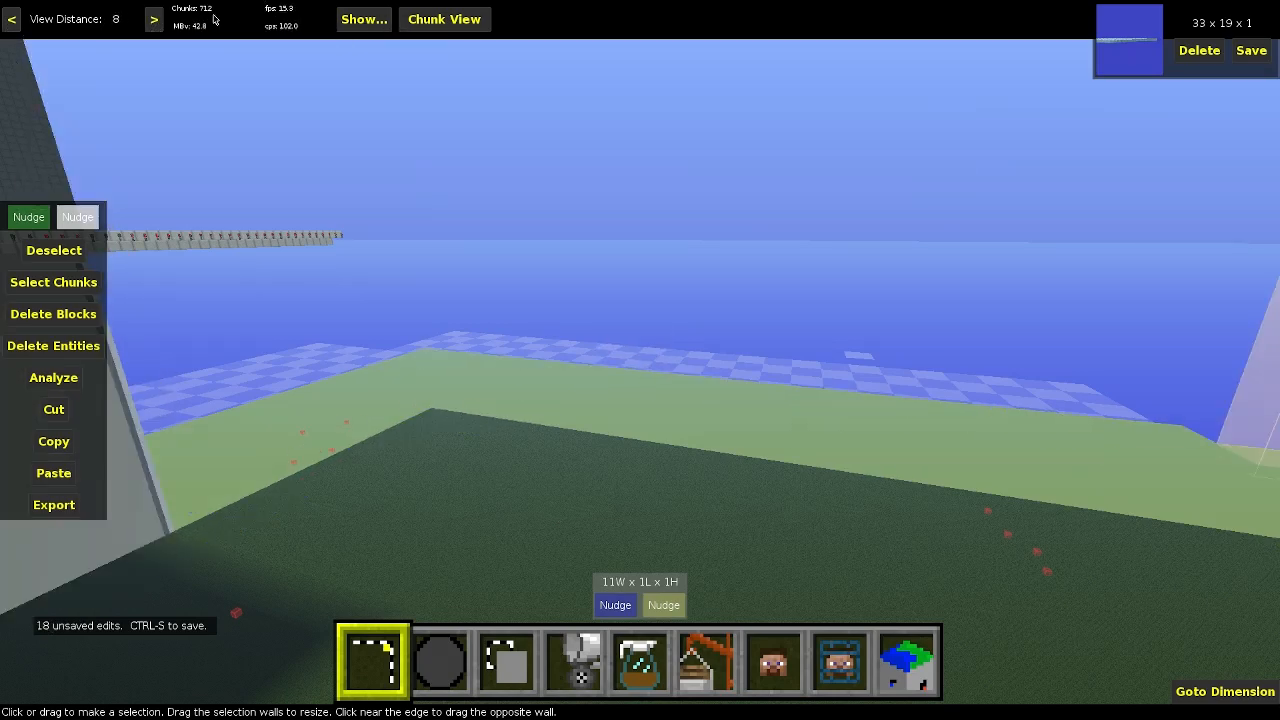
right_click_drag(361, 203, 480, 290)
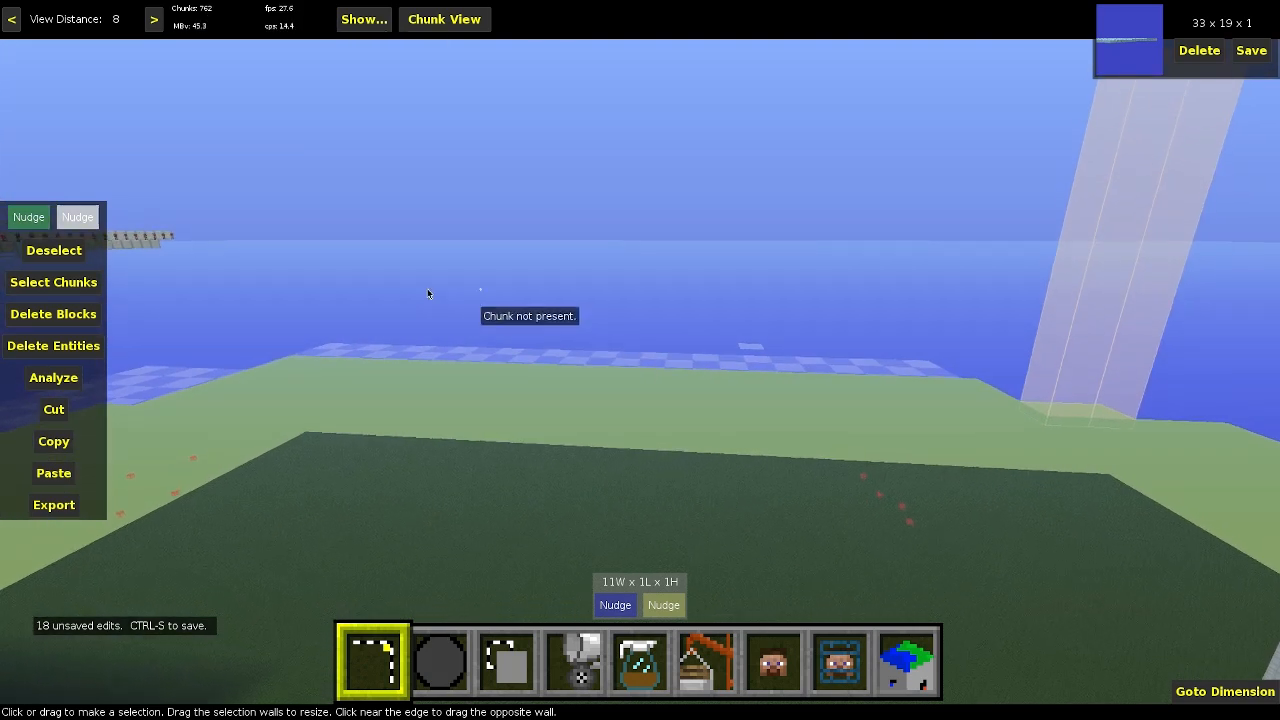
key("w")
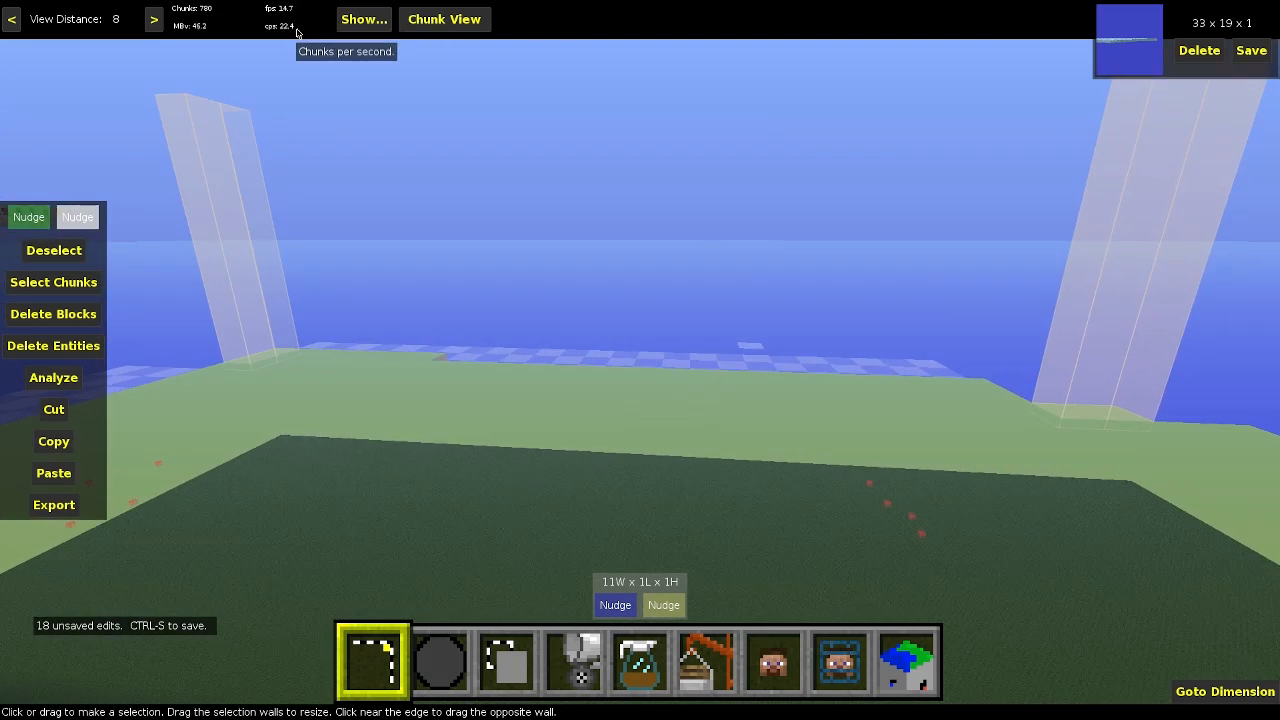
key("s")
right_click(446, 38)
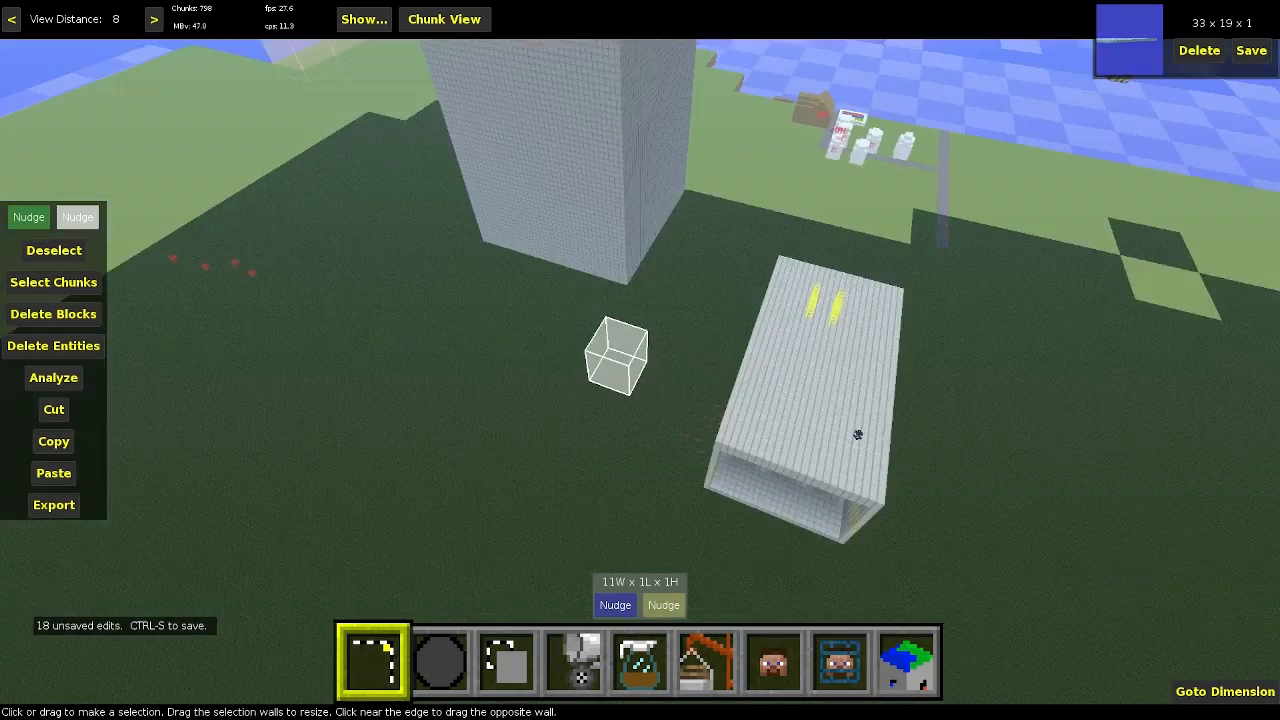
- View the main menu's world commands and their shortcuts, and return to the world without choosing any
key("w")
right_click_drag(640, 380, 610, 400)
key("s")
key("space")
key("Escape")
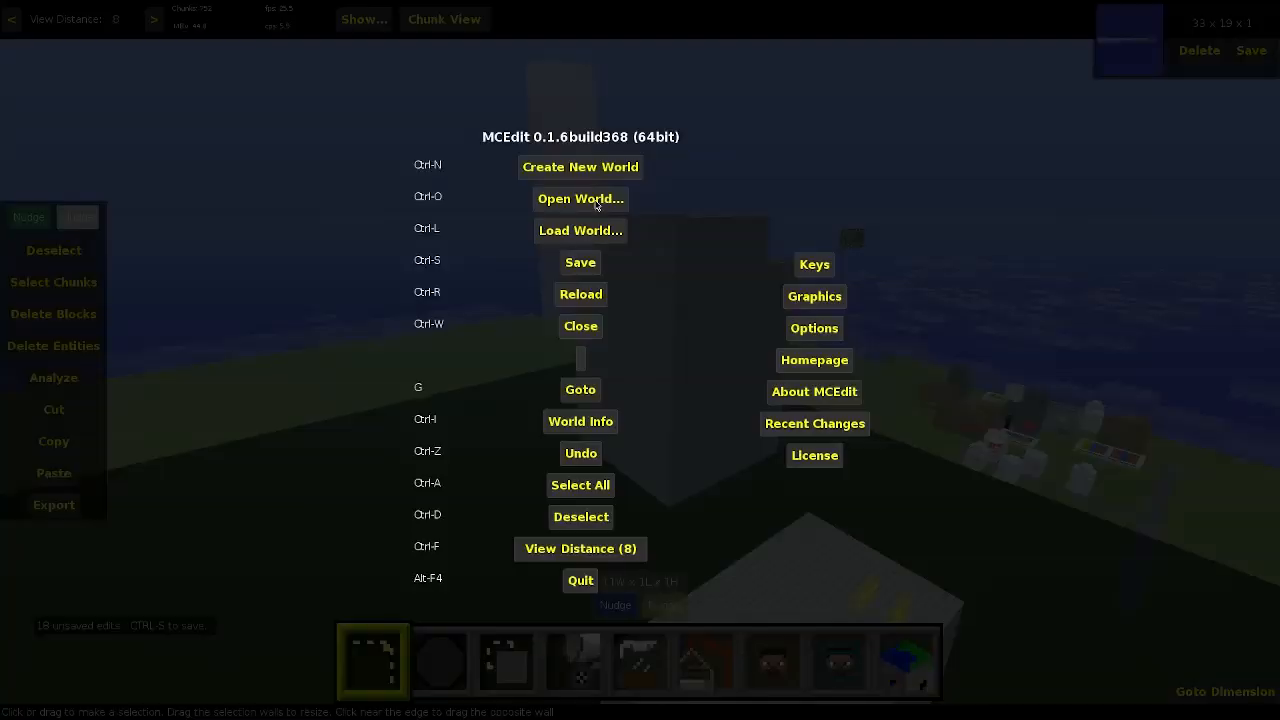
key("Escape")
key("Escape")
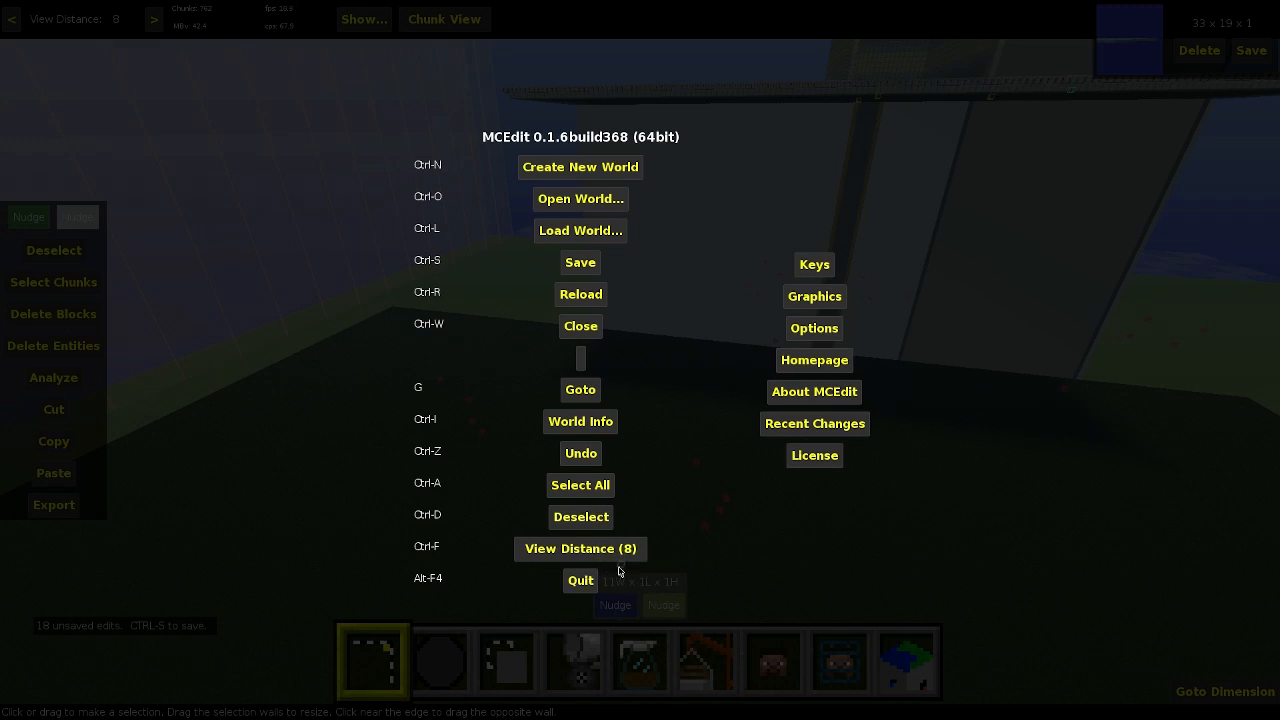
key("Escape")
- Fly back up over the raised platform and view its hangar and the face tower from several sides
right_click(862, 534)
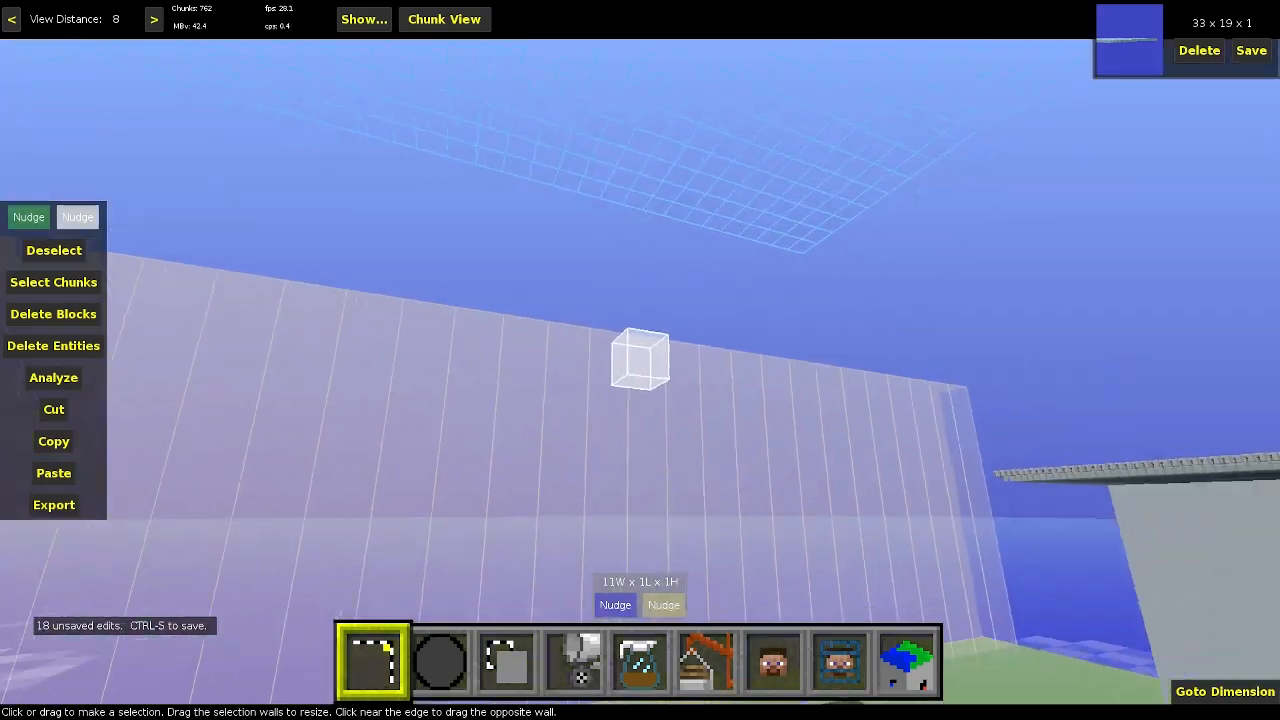
key("space")
key("w")
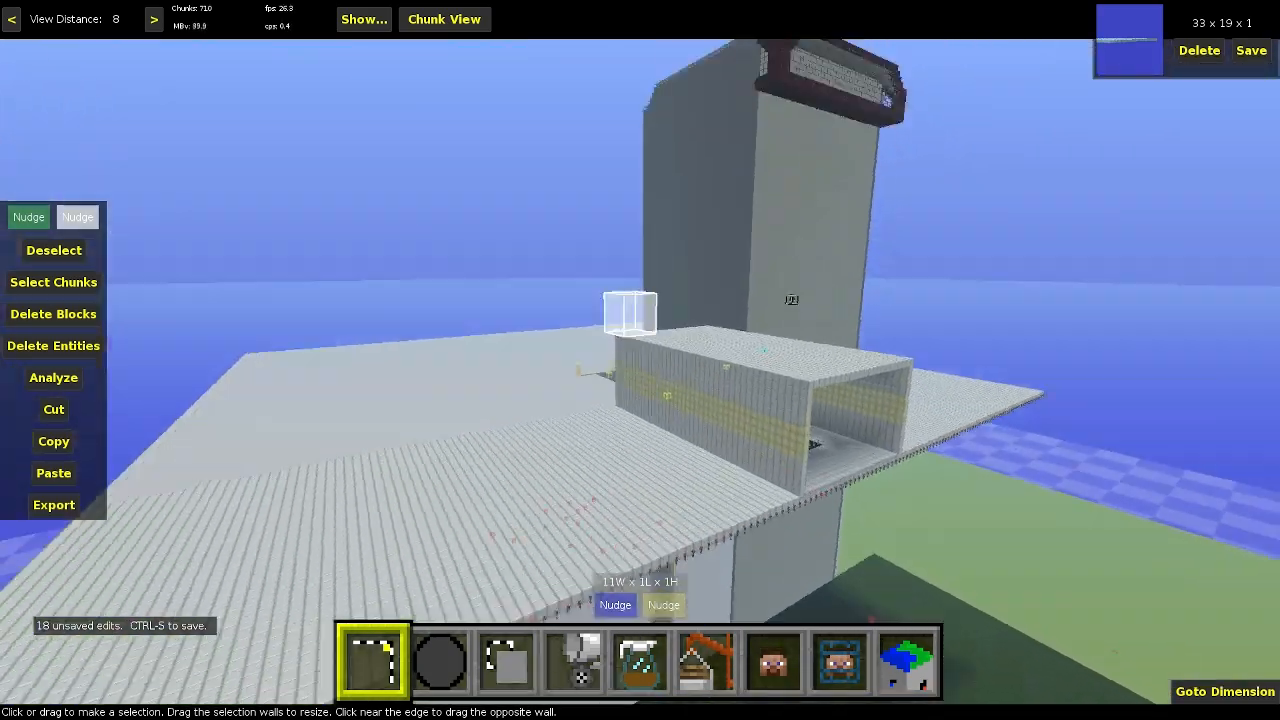
key("space")
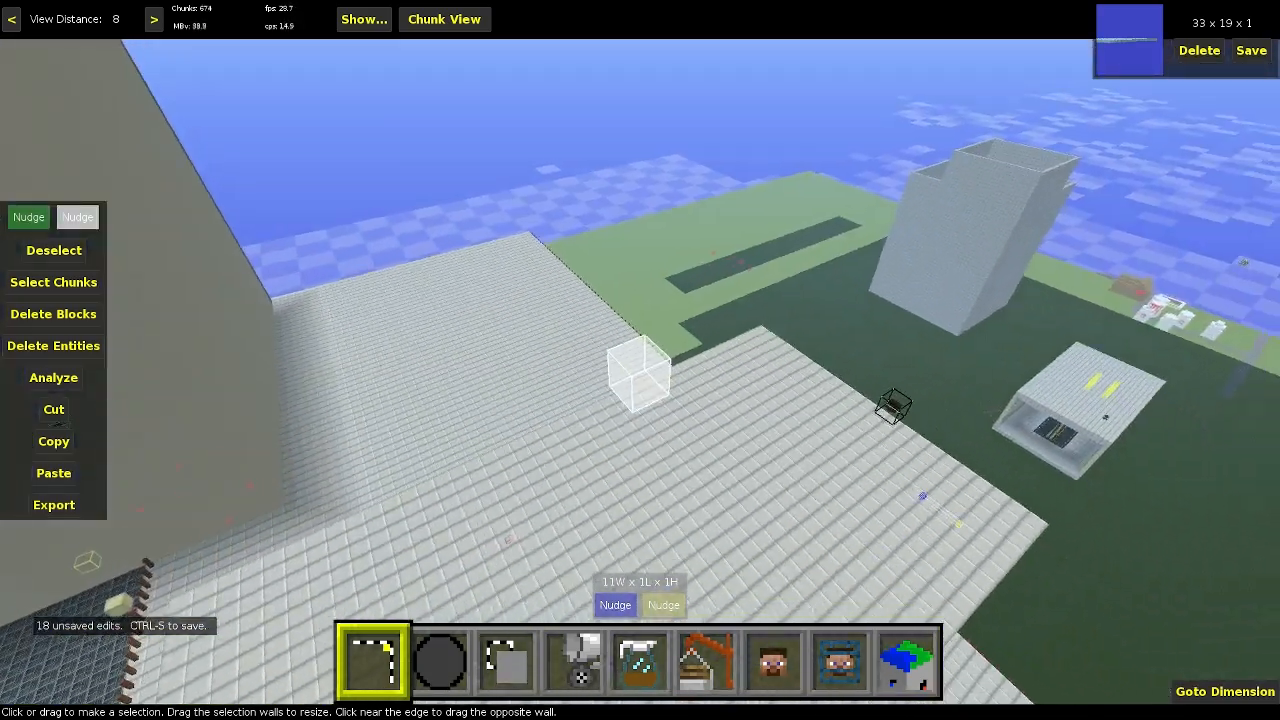
key("s")
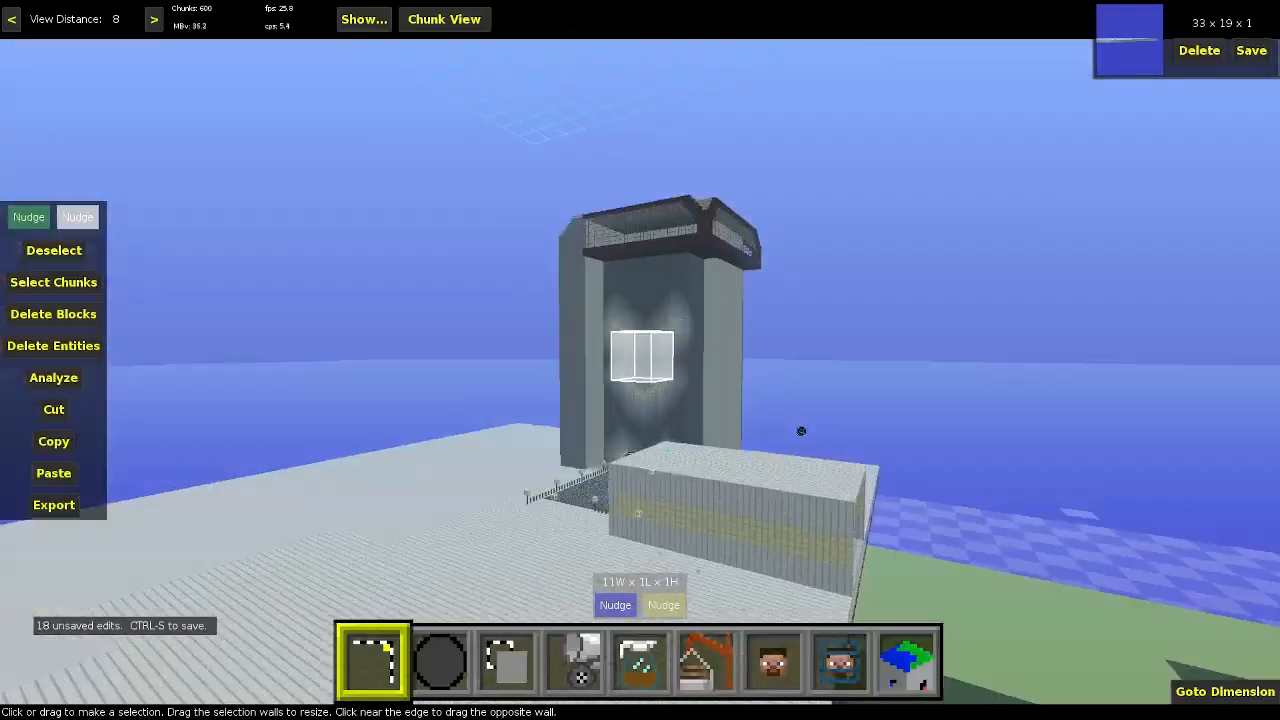
key("w")
key("s")
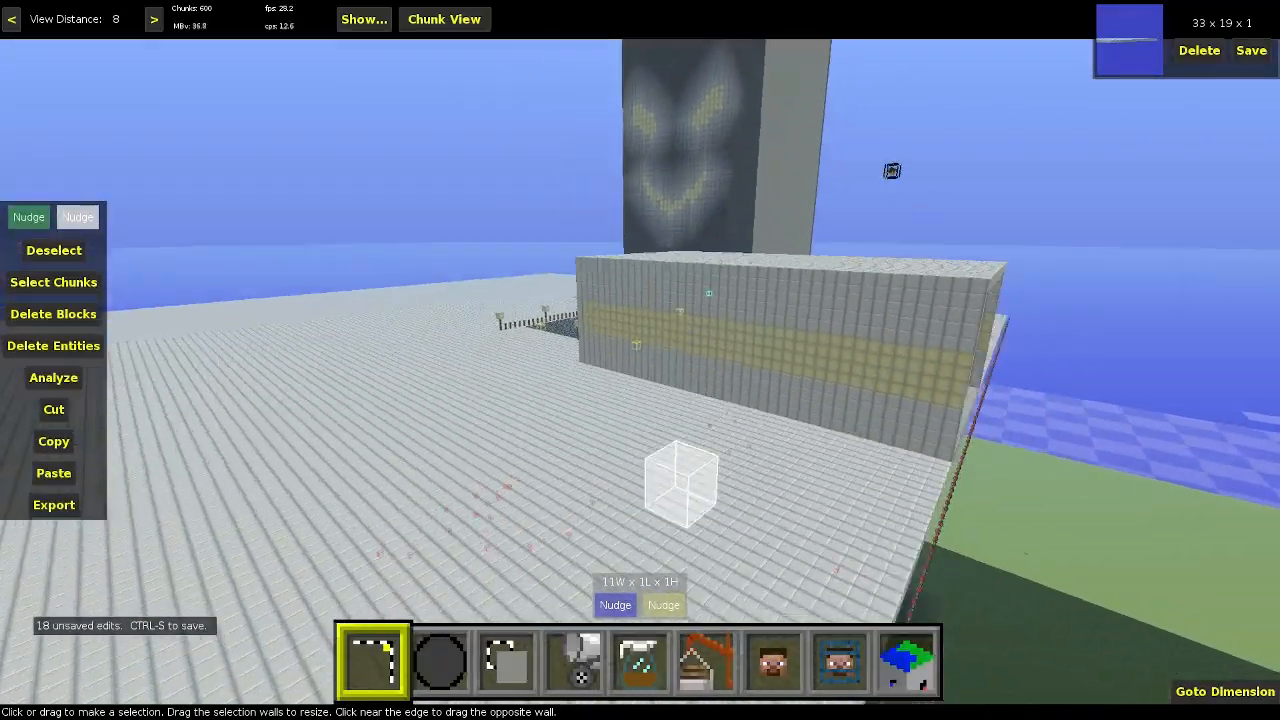
key("shift")
key("w")
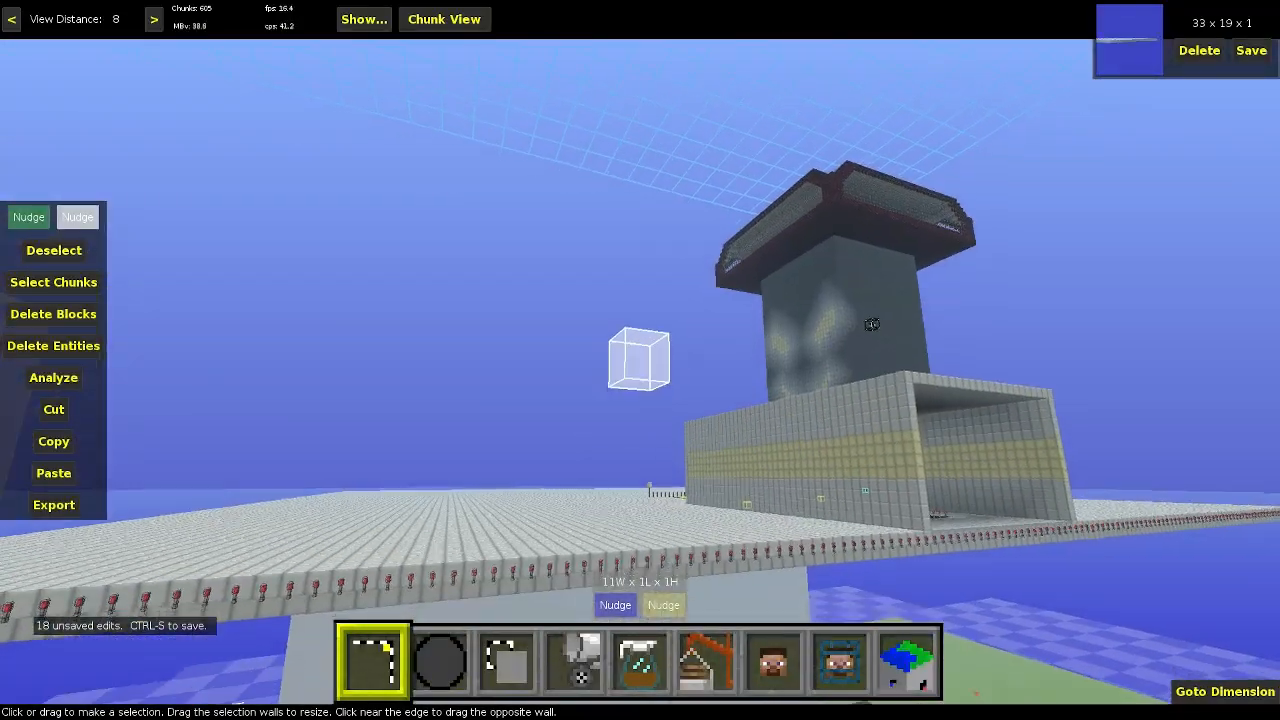
- Examine the raised platform's edge, its row of red-topped posts and its underside from several sides
key("shift")
key("s")
right_click(640, 372)
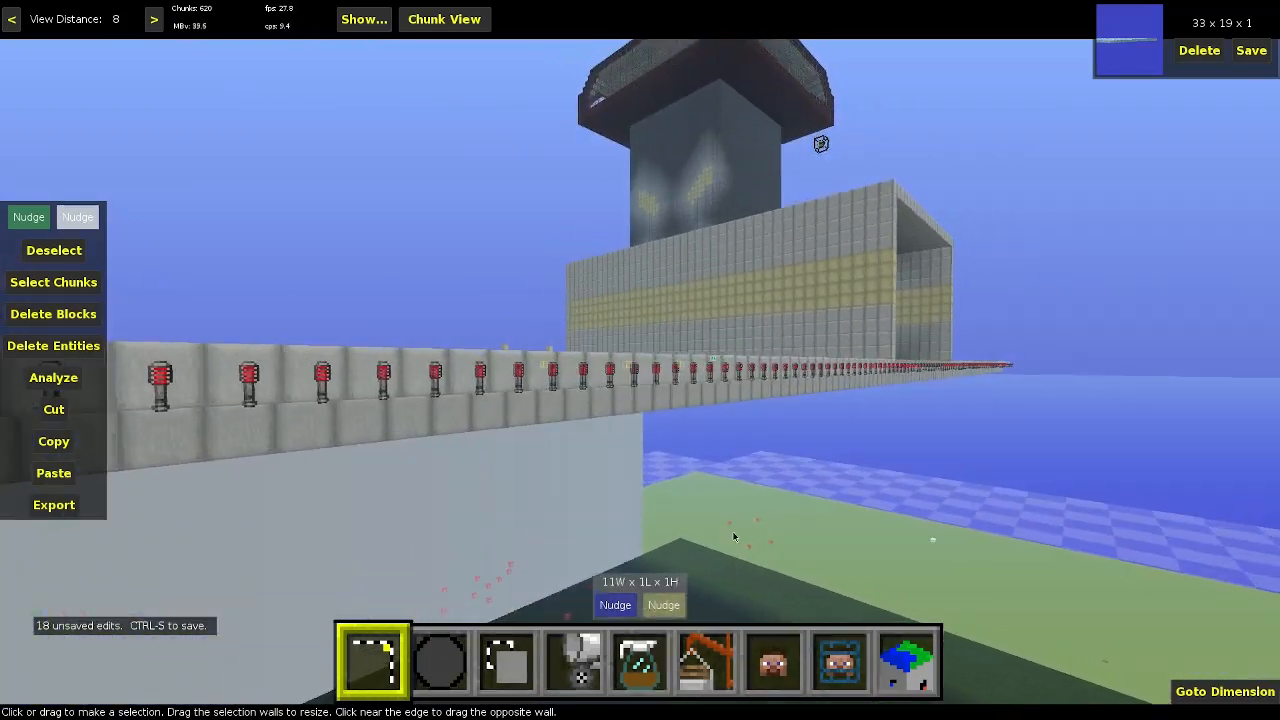
key("s")
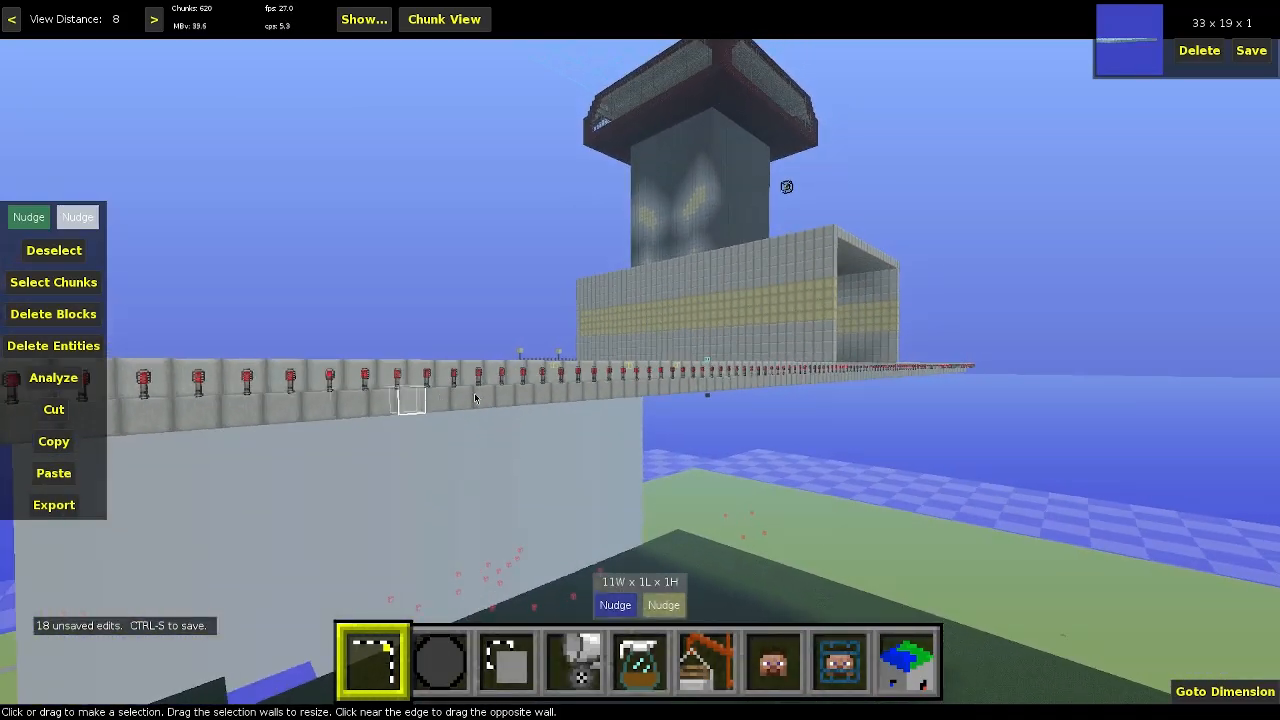
right_click(721, 393)
key("w")
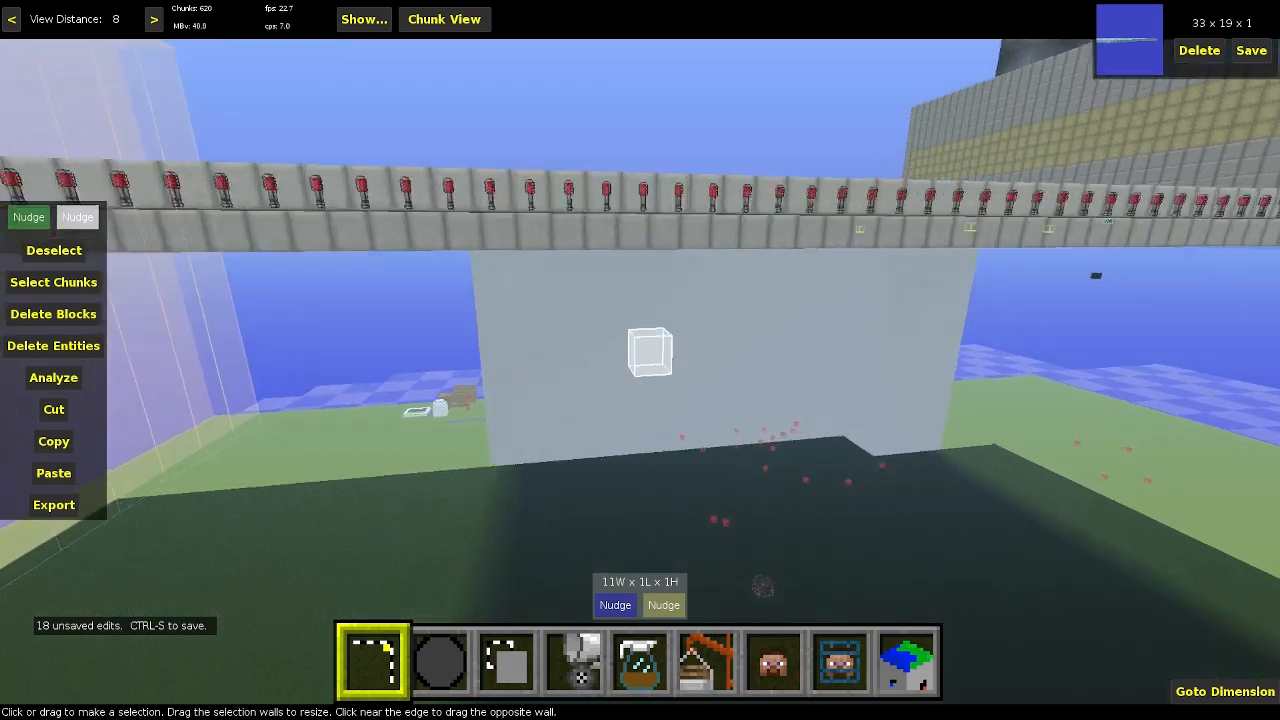
key("space")
key("w")
key("space")
key("a")
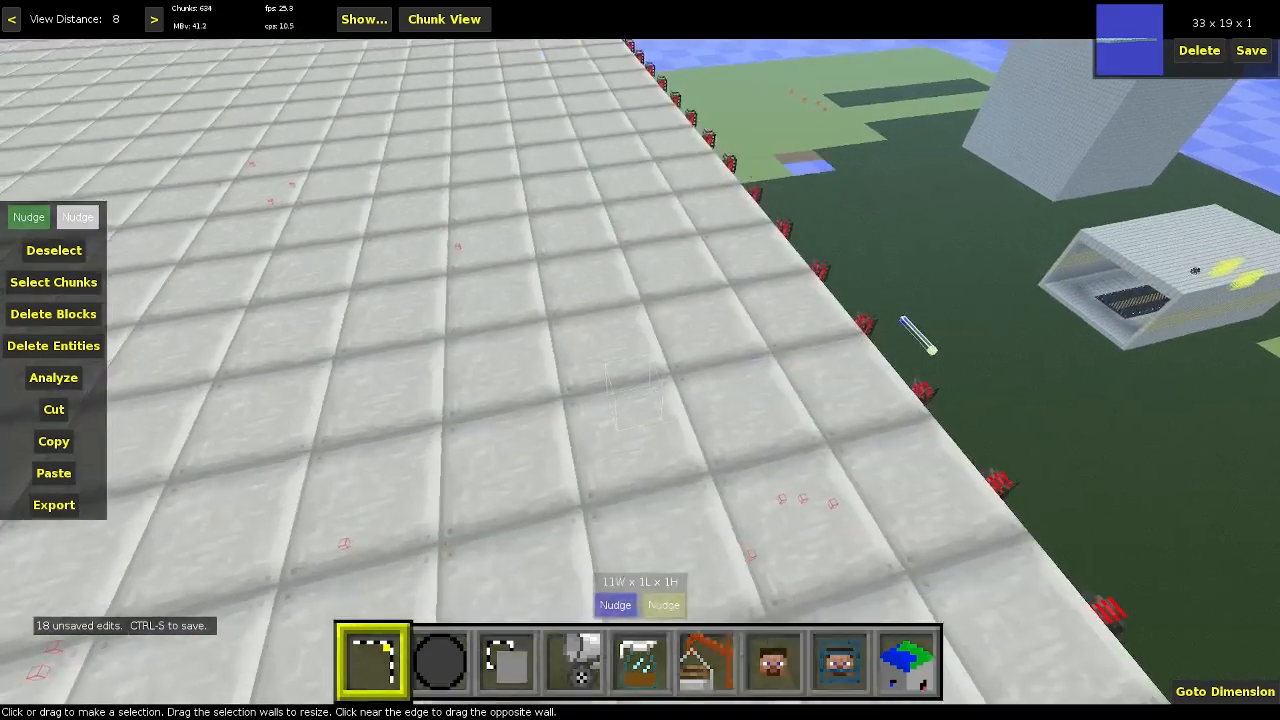
key("d")
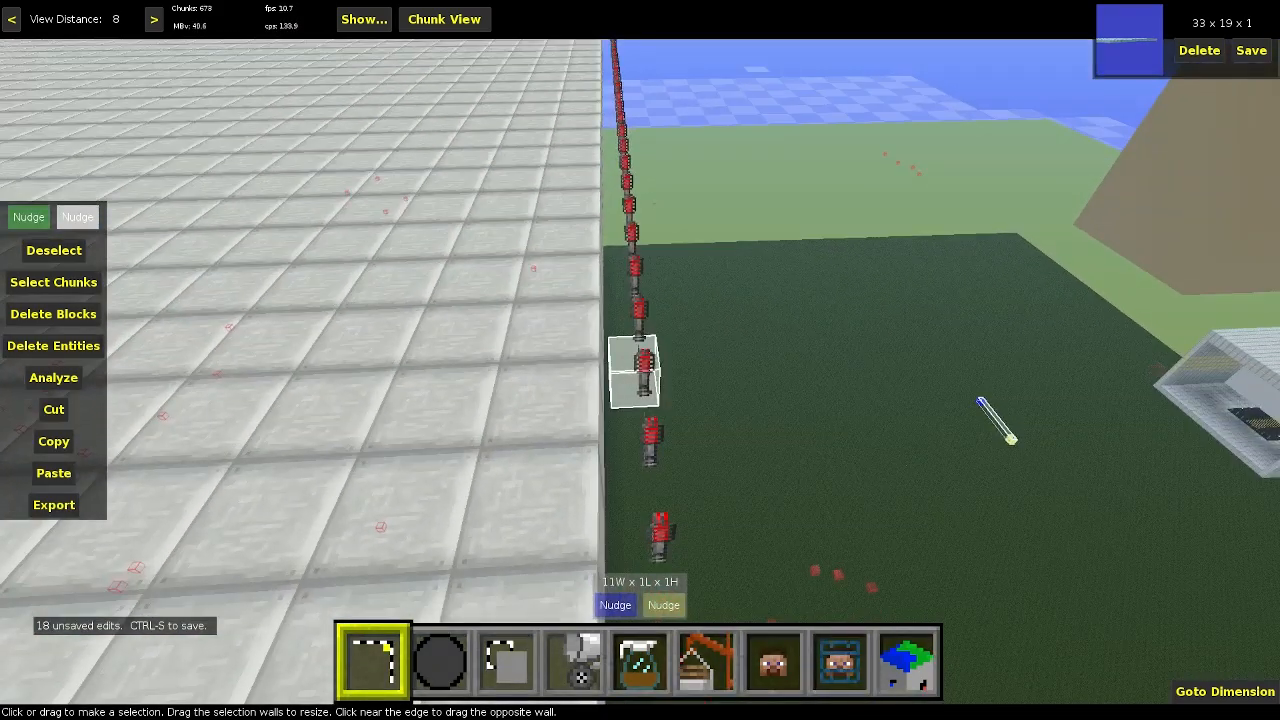
key("w")
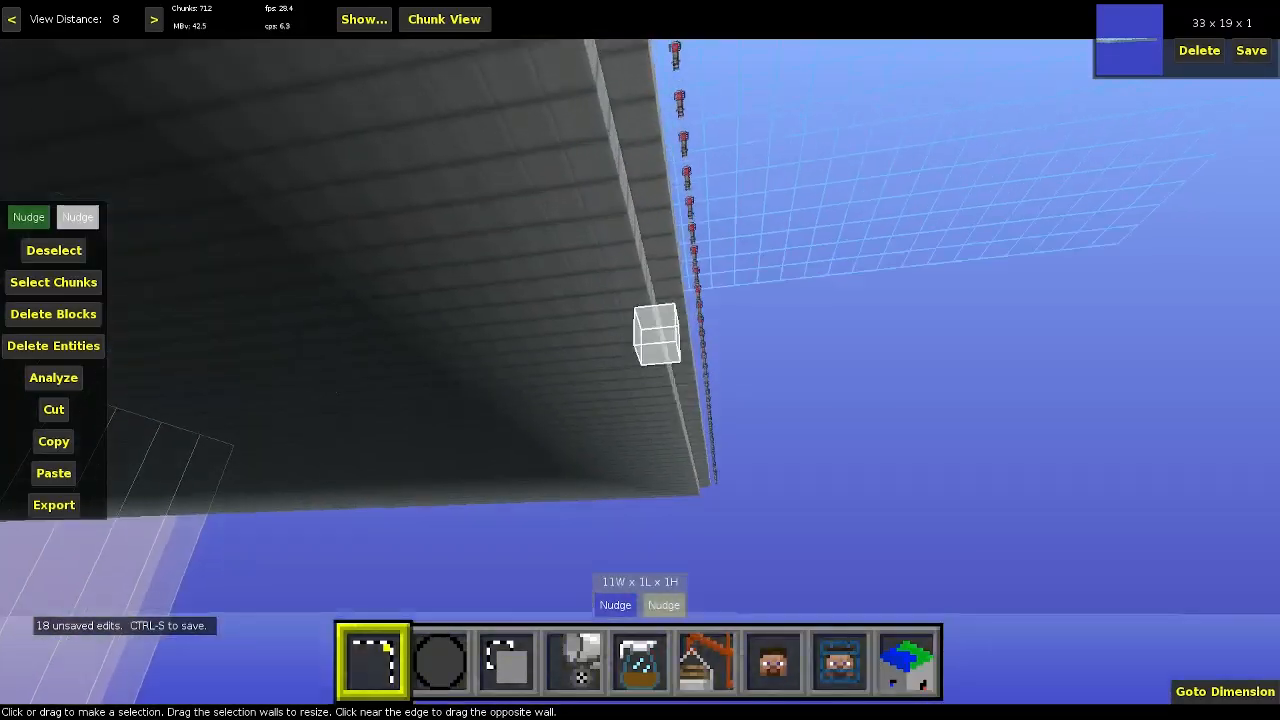
key("w")
- Select a strip of the dark grass field near the platform's shadow and raise its second corner to make it 6W x 24L x 5H
right_click(690, 519)
key("s")
right_click(707, 610)
key("s")
right_click(707, 610)
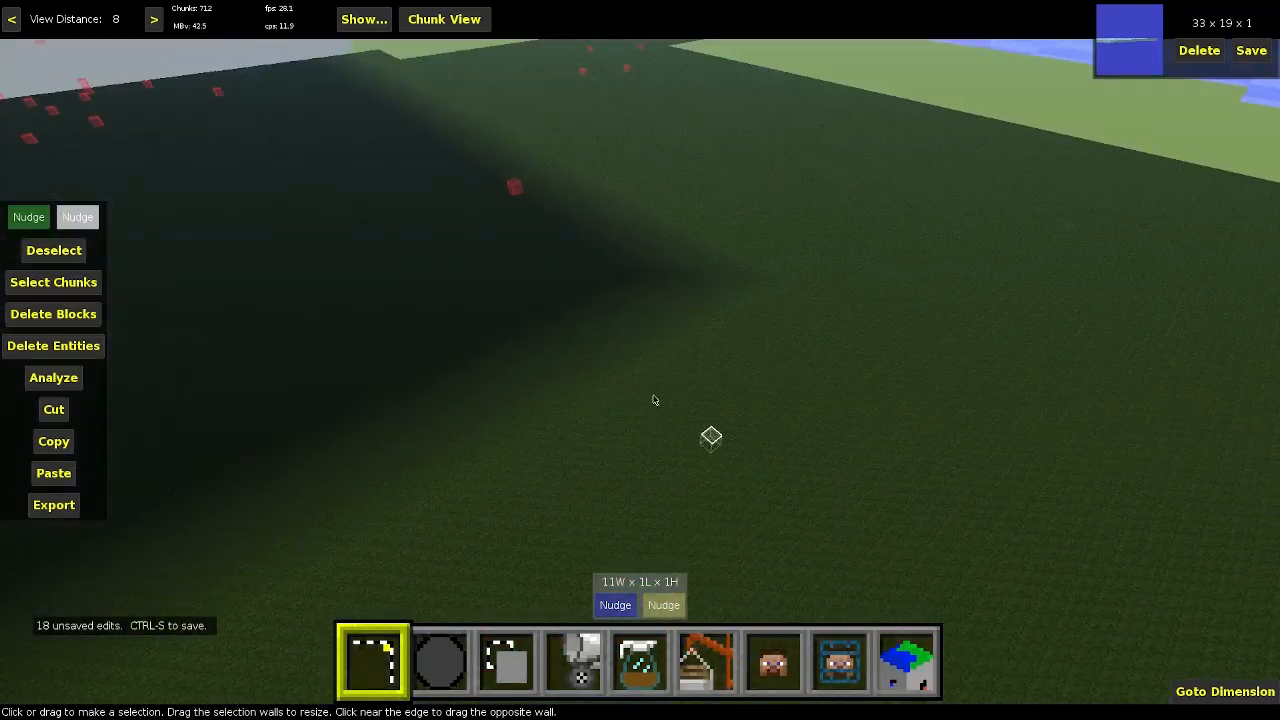
left_click(759, 279)
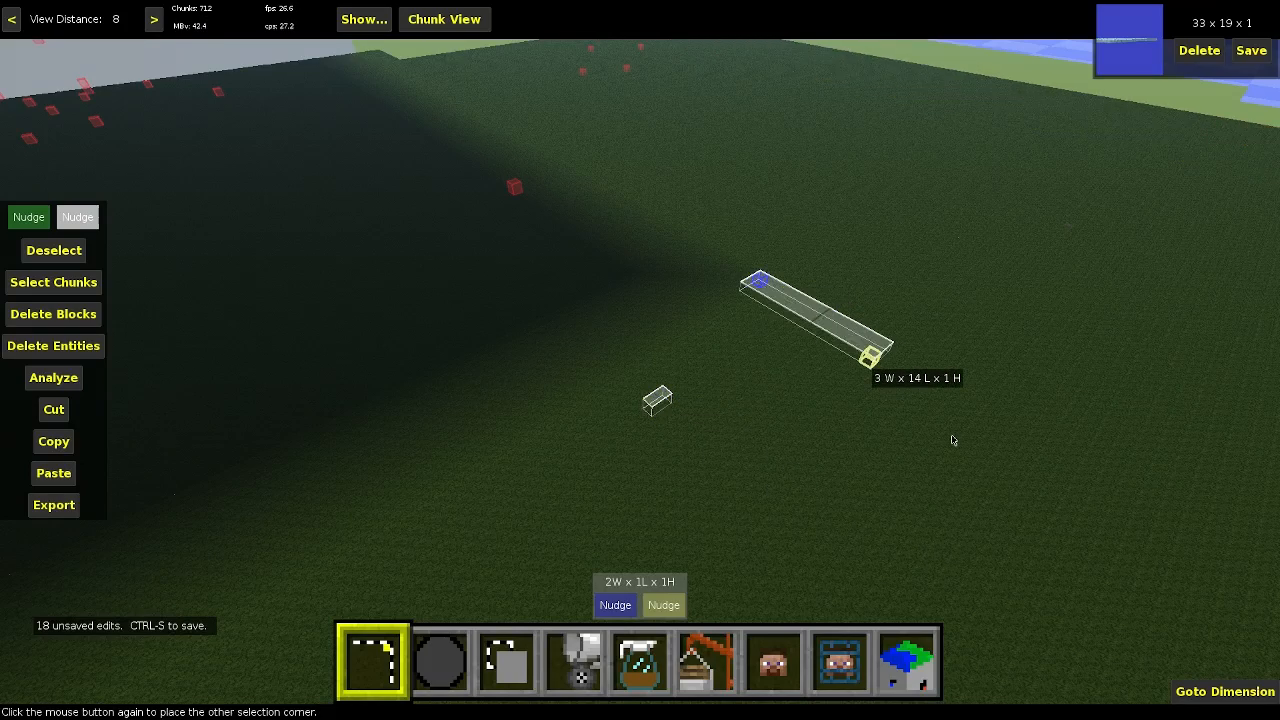
left_click(986, 460)
left_click(666, 608)
key("q")
key("q")
key("q")
key("q")
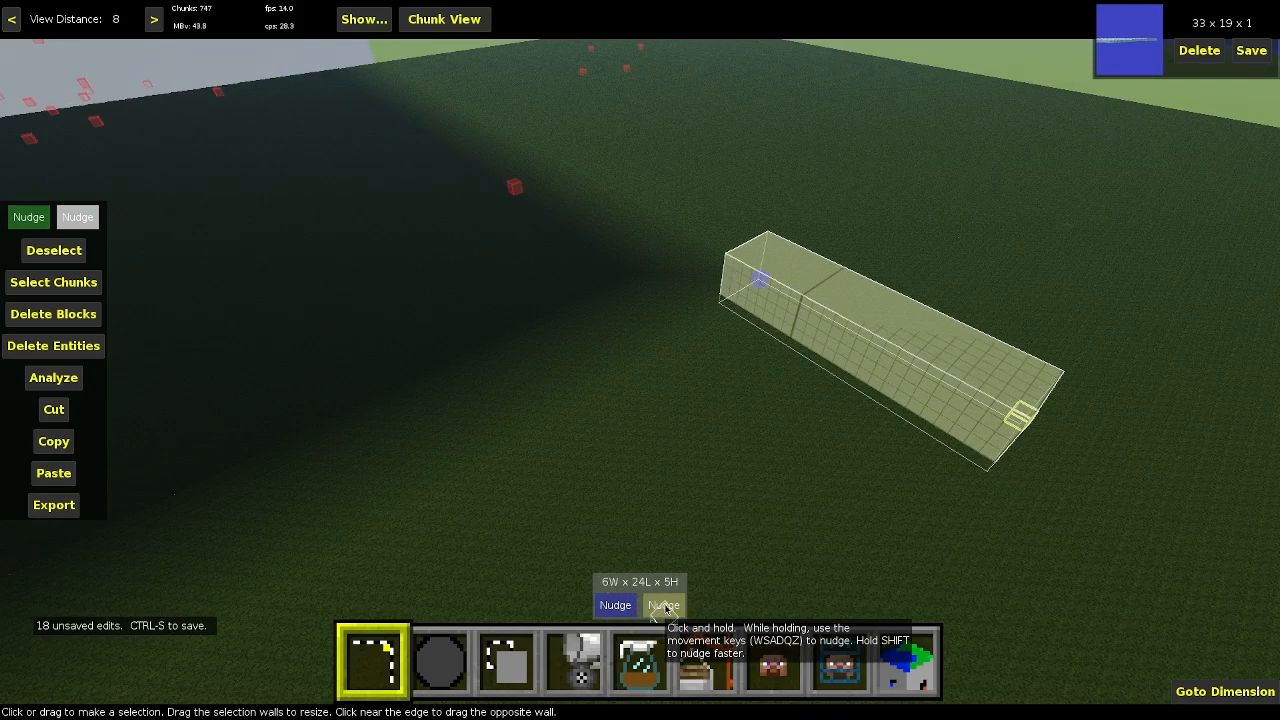
- Nudge the selection's first corner up four blocks, flattening the strip to 6W x 24L x 1H
left_click(615, 604)
key("q")
key("q")
key("q")
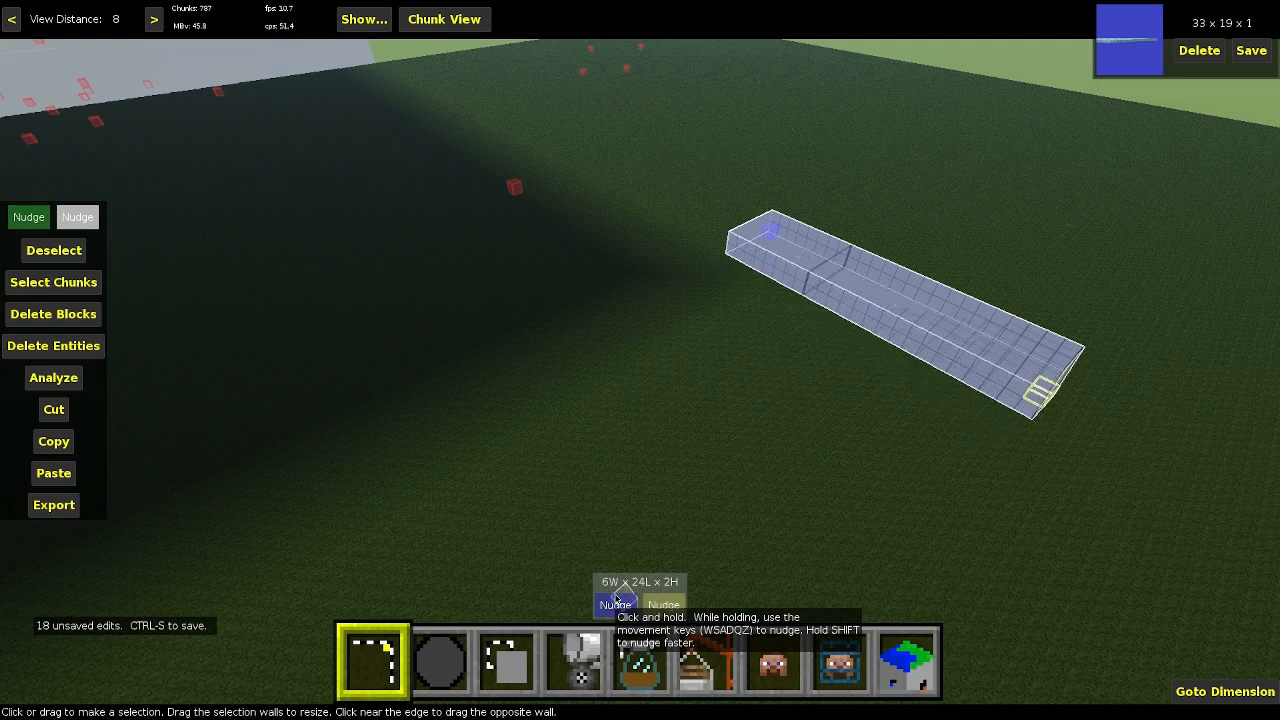
key("q")
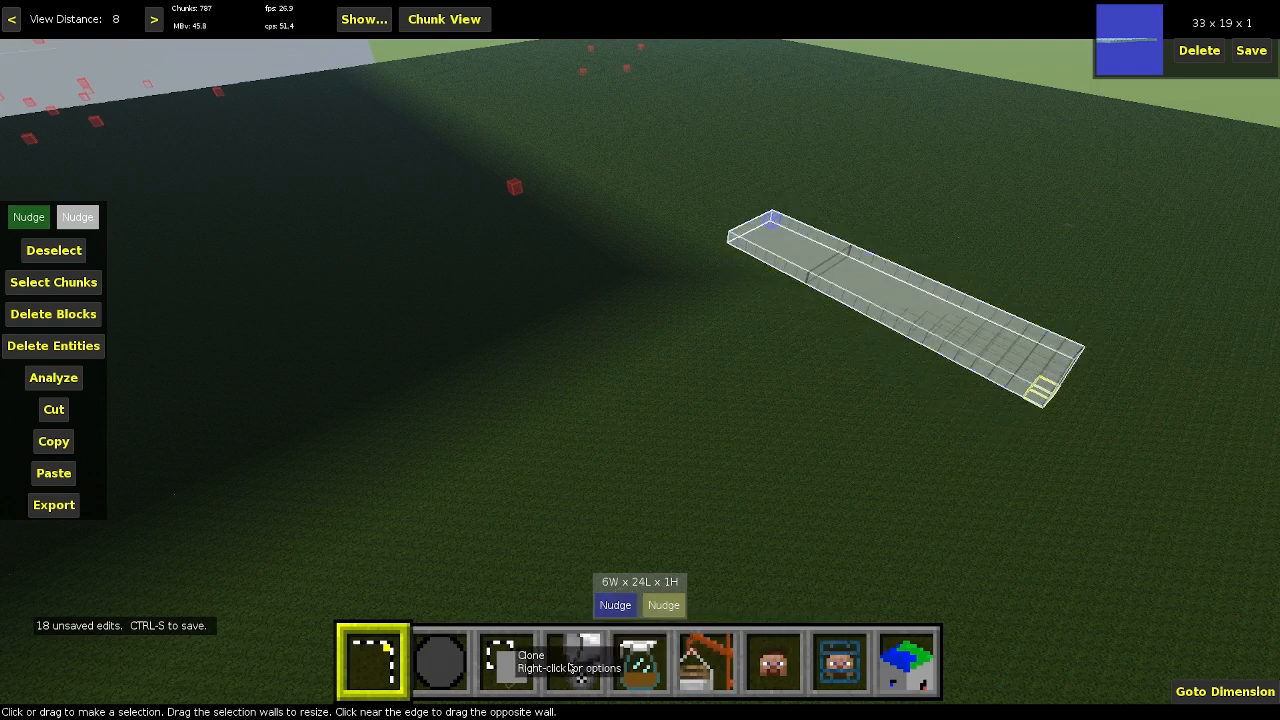
- Start a fill of the selected strip, search the blocks for "wat", choose Water (9:0), and cancel the fill
left_click(571, 662)
type("wat")
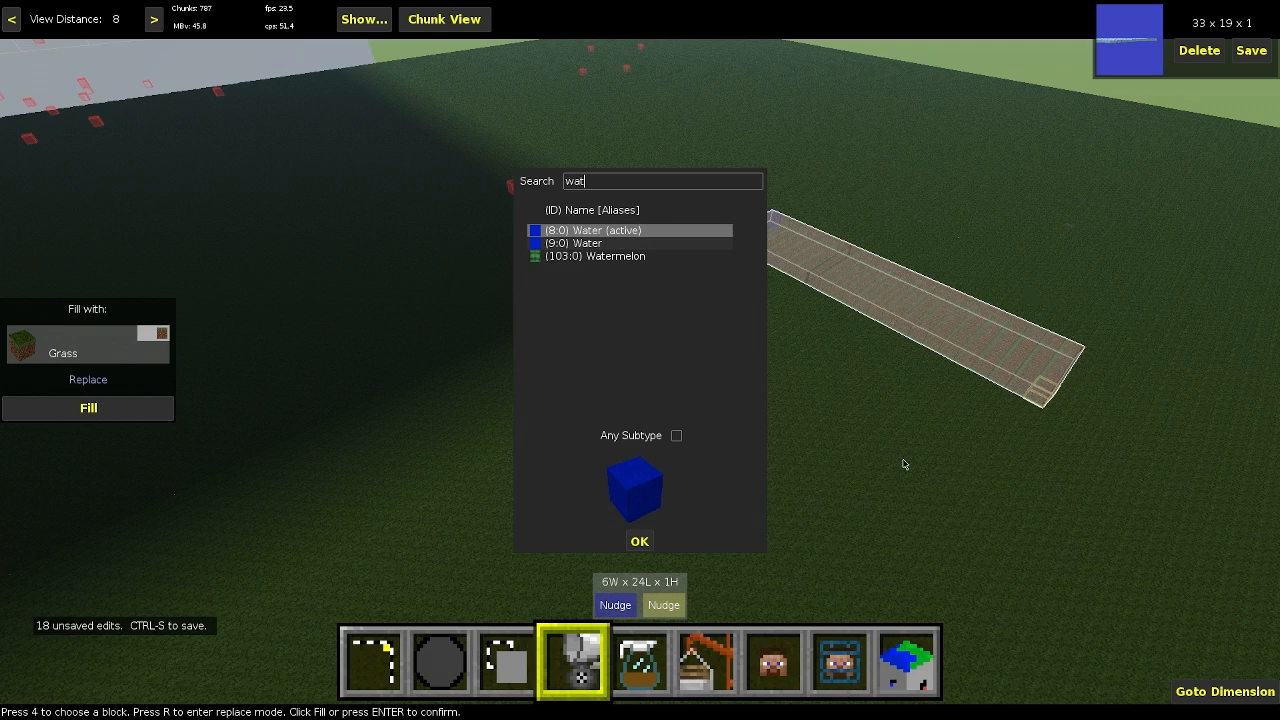
left_click(568, 249)
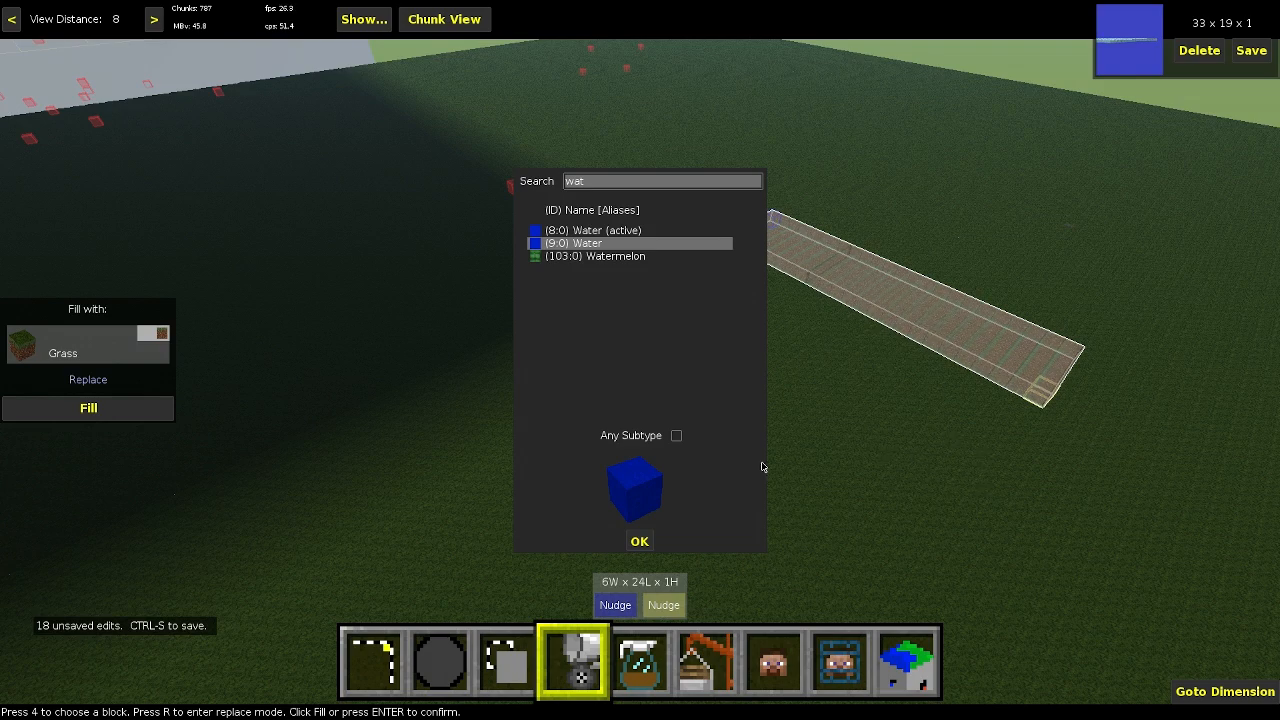
key("Escape")
- Look around beneath the raised platform and on top of it, up to the tower's fenced entrance path
right_click(845, 519)
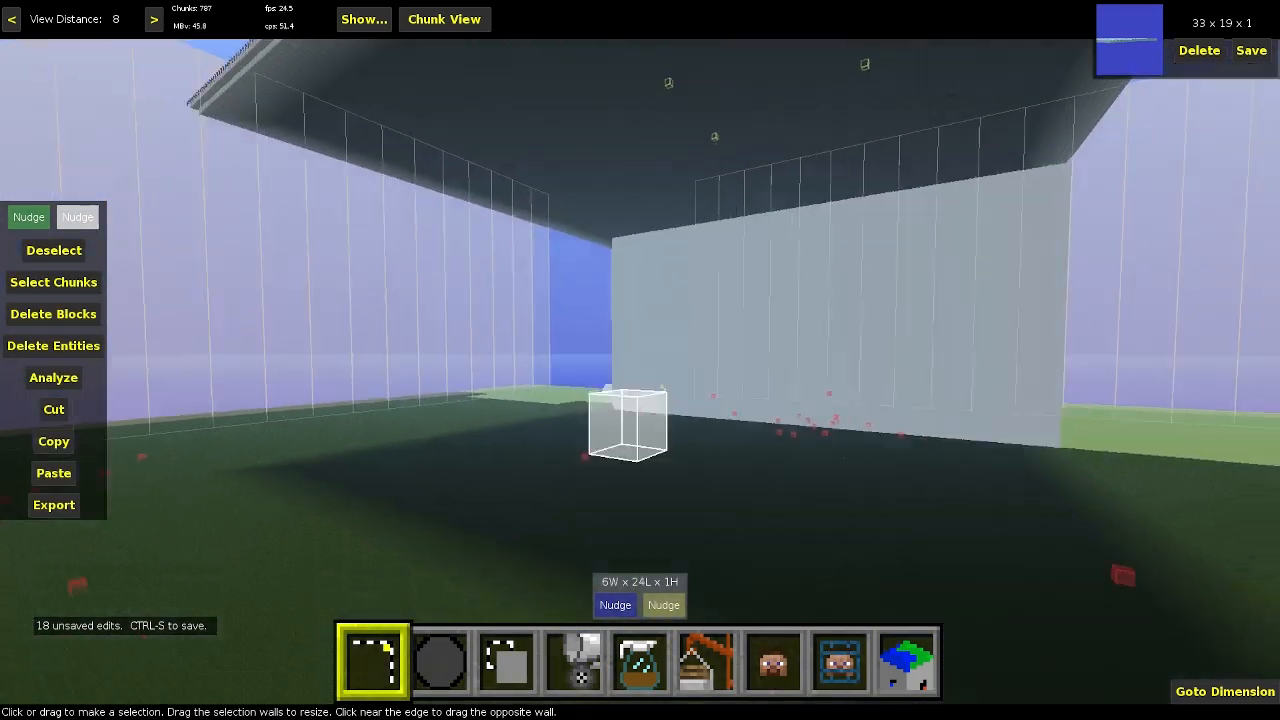
key("s")
right_click(845, 519)
left_click(845, 519)
key("s")
key("w")
right_click(783, 526)
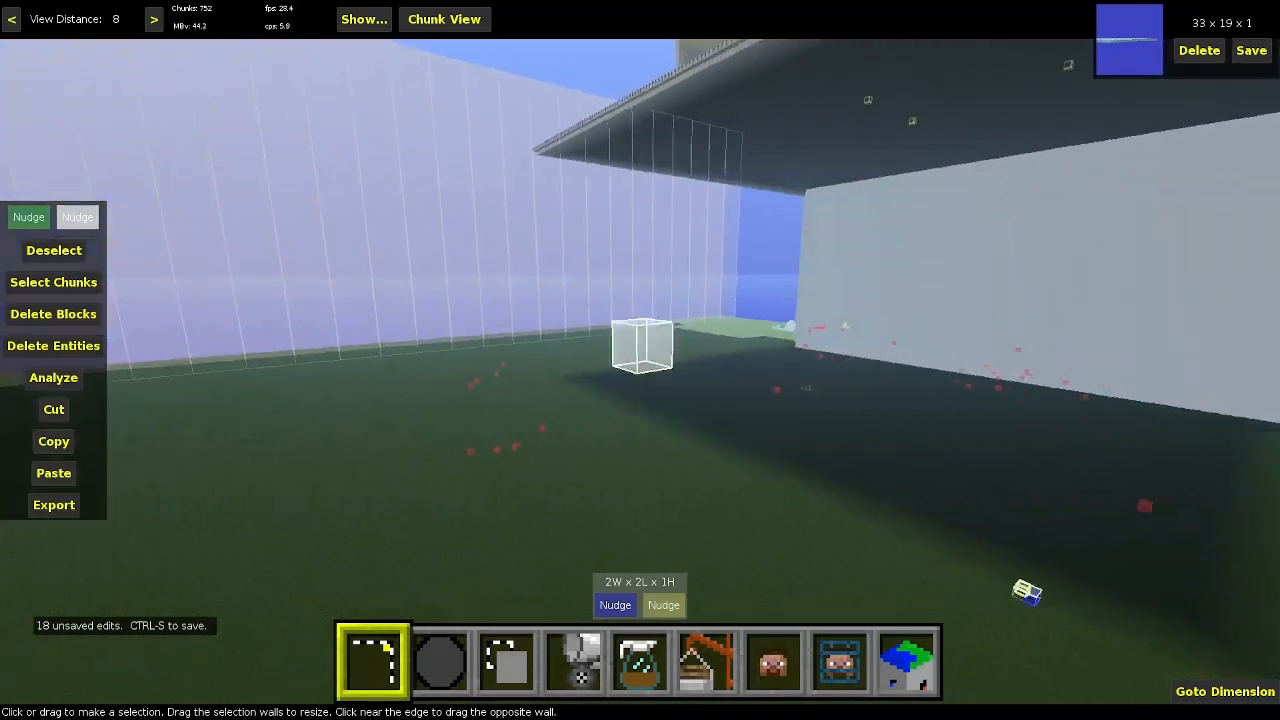
key("space")
key("space")
key("w")
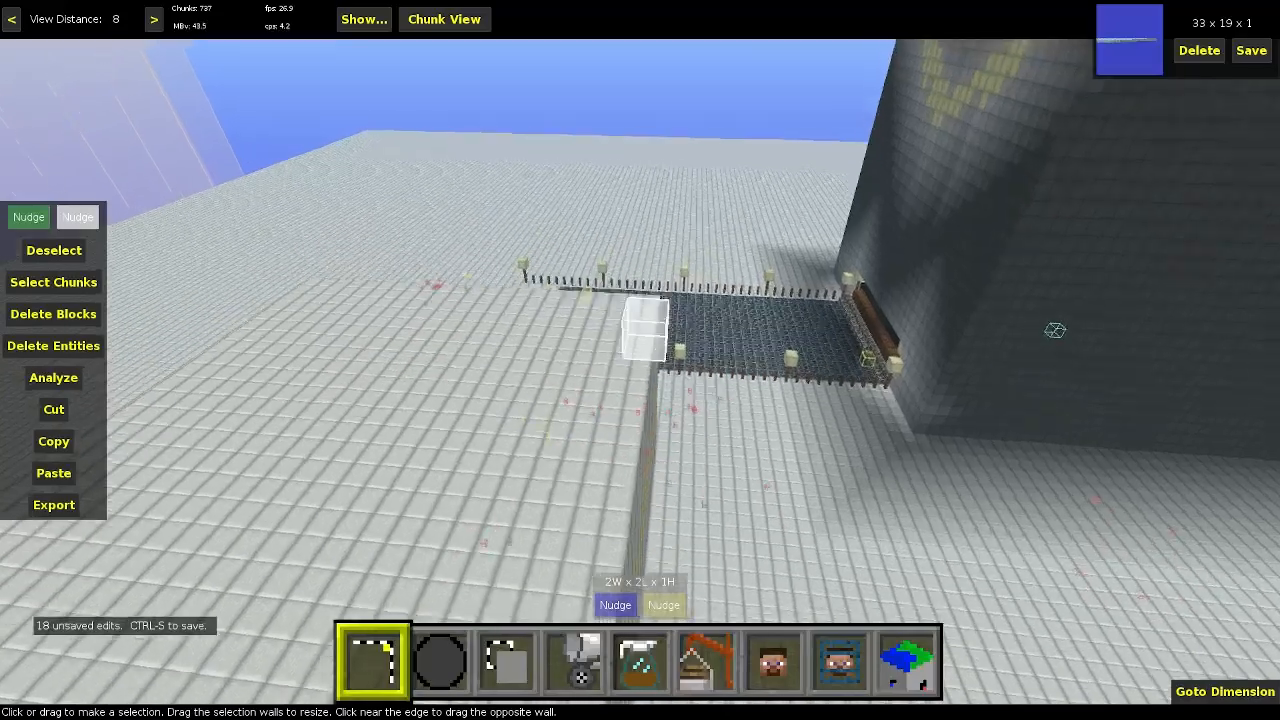
- View the small hangar on the grass and the whole raised platform from across the field
right_click_drag(1055, 330, 480, 260)
key("a")
key("shift")
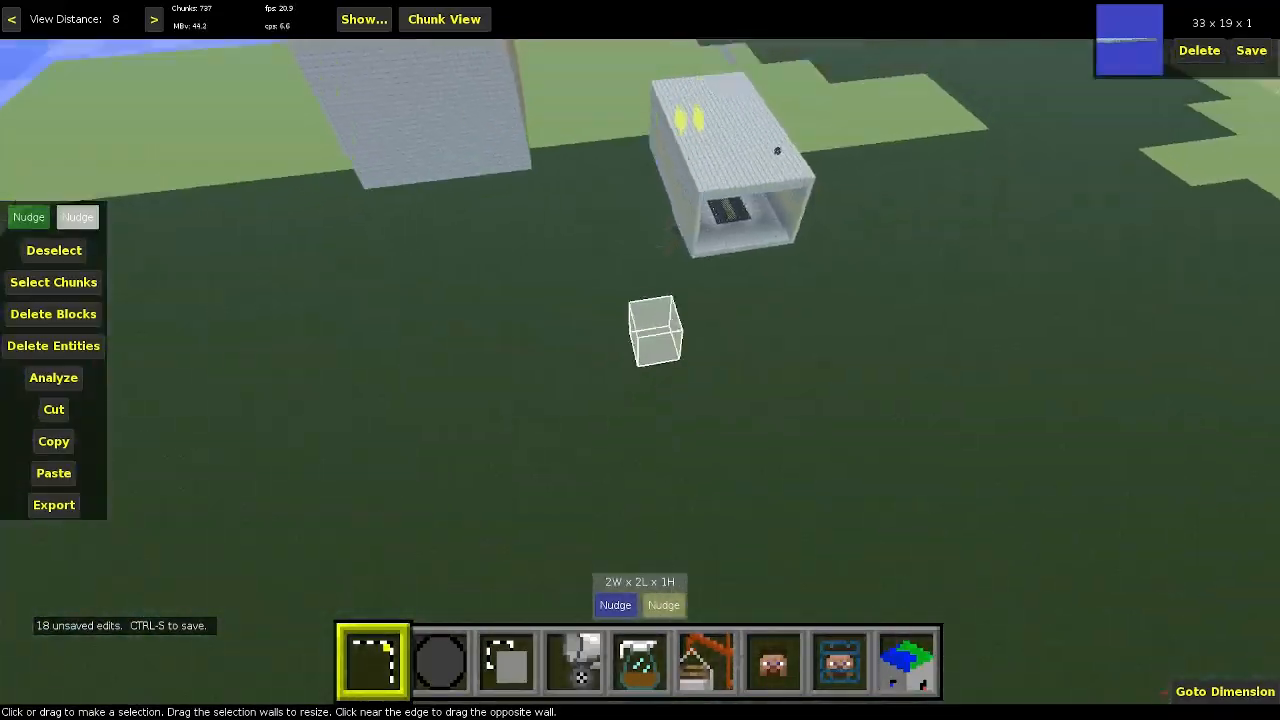
key("w")
mouse_move(690, 200)
right_mouse_down()
mouse_move(551, 331)
mouse_move(503, 414)
mouse_move(971, 423)
mouse_move(821, 326)
mouse_move(760, 491)
right_mouse_up()
key("s")
key("Escape")
key("Escape")
right_click(748, 455)
key("shift")
key("w")
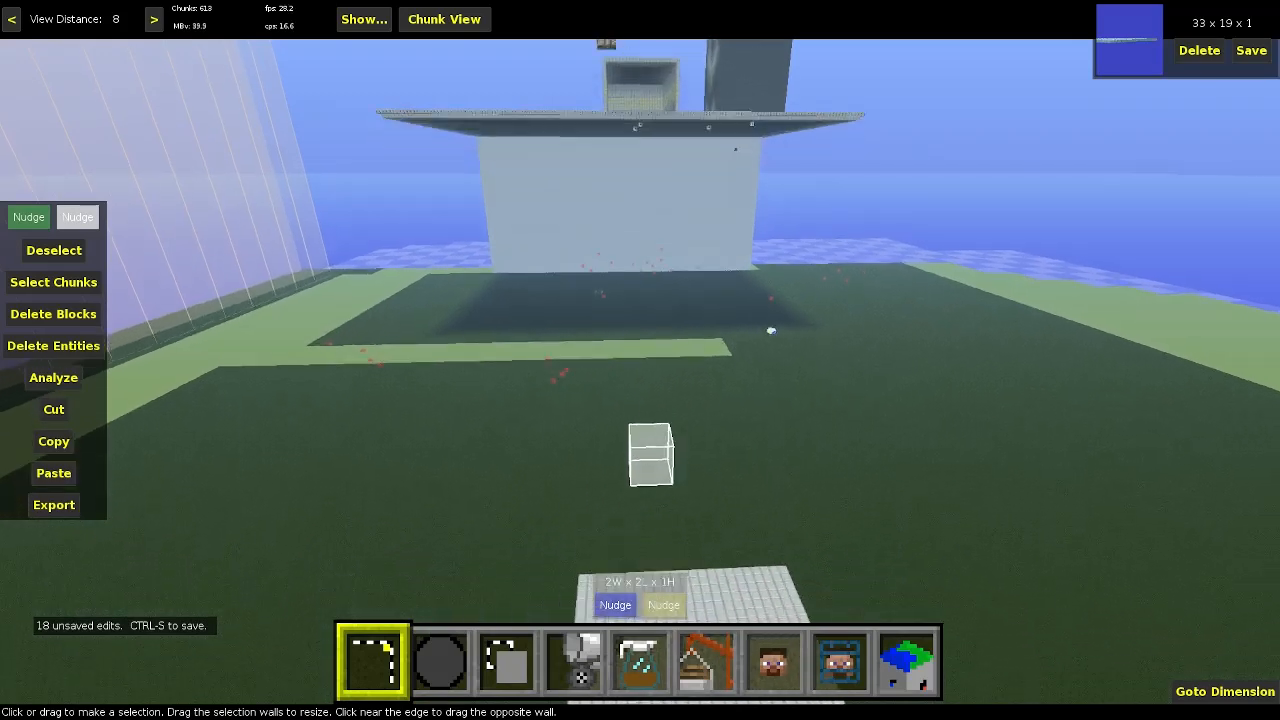
right_click(749, 446)
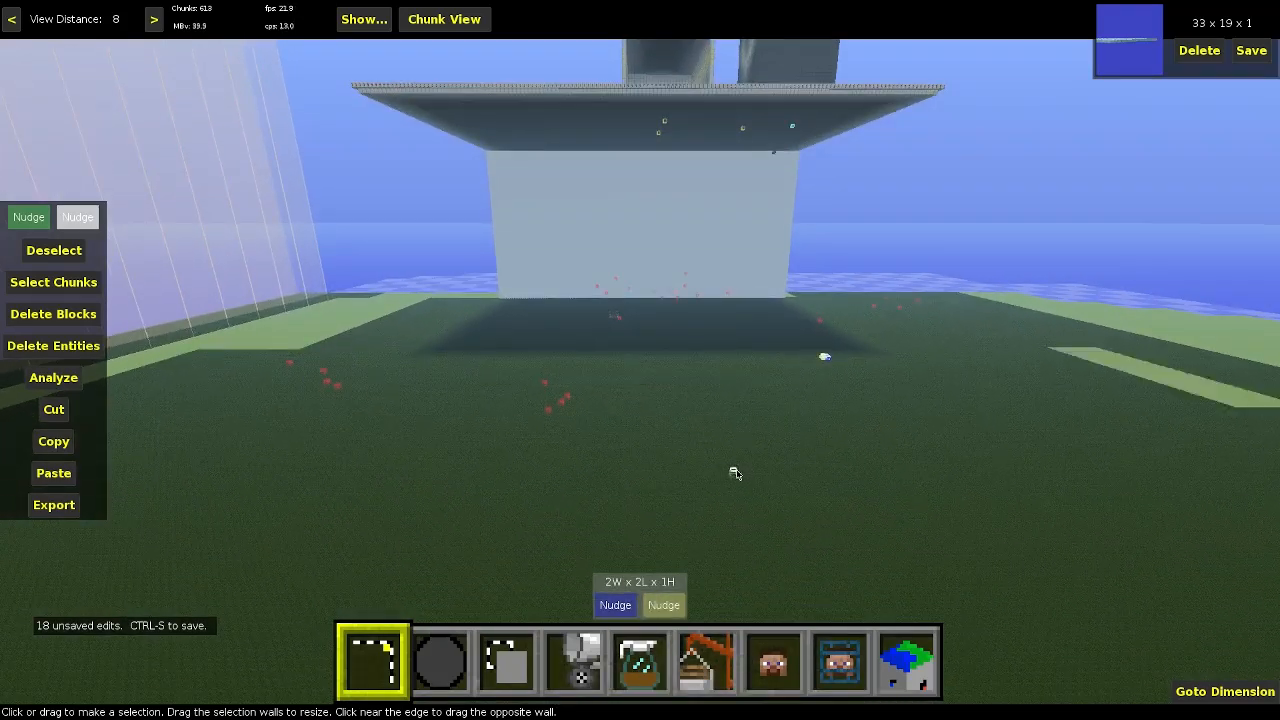